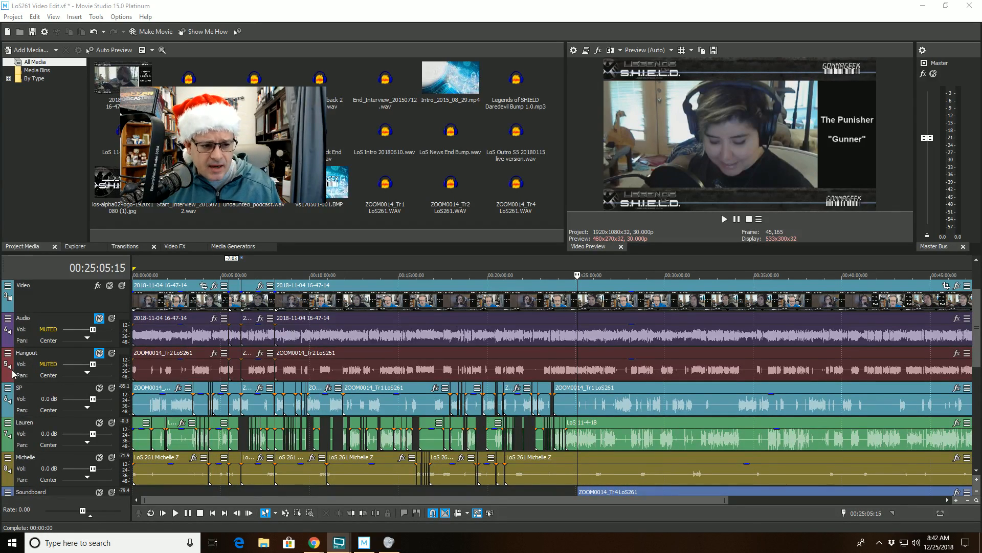
Step: Review the SP track's effects chain, inspecting the GMax, Track Noise Gate and SPL De-Verb settings, and close the effects window
click(7, 389)
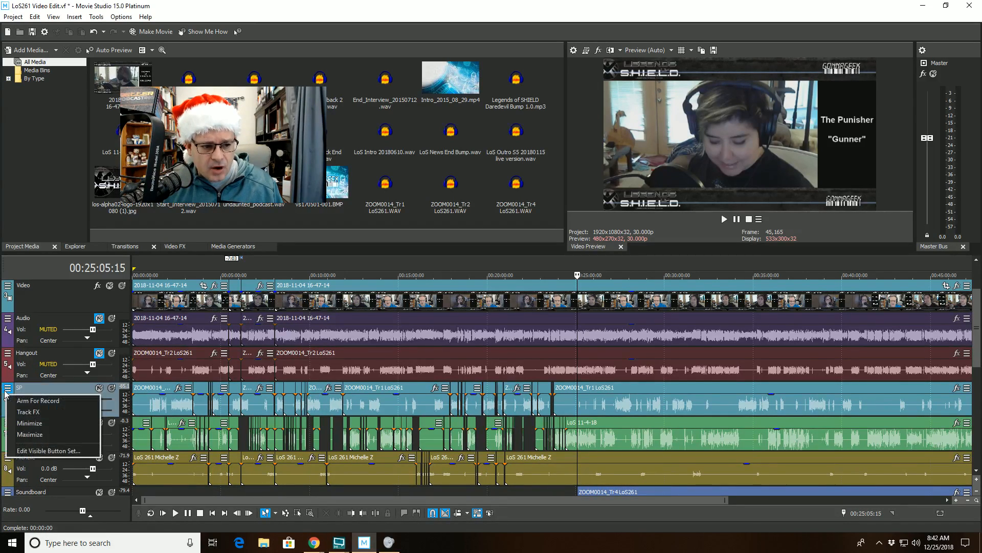
click(22, 412)
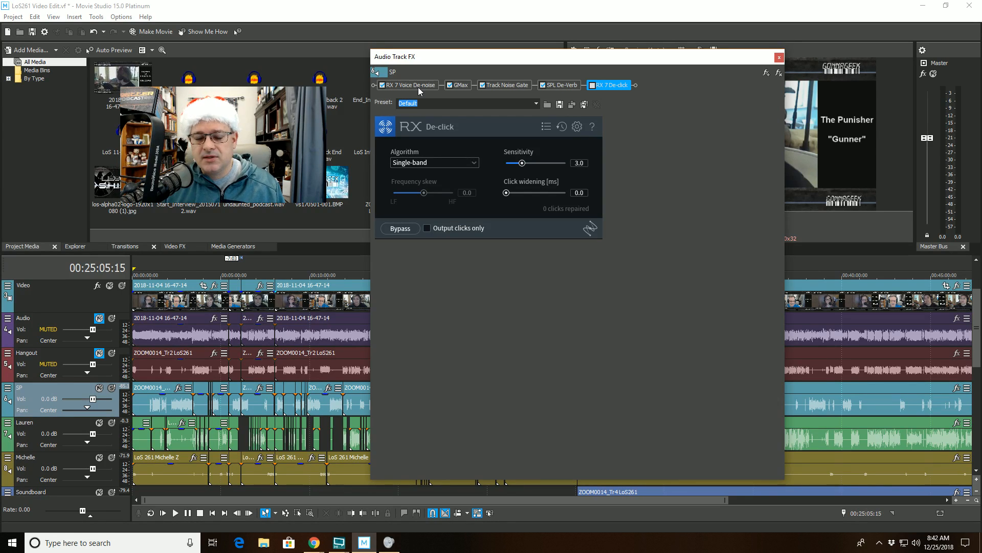
click(461, 86)
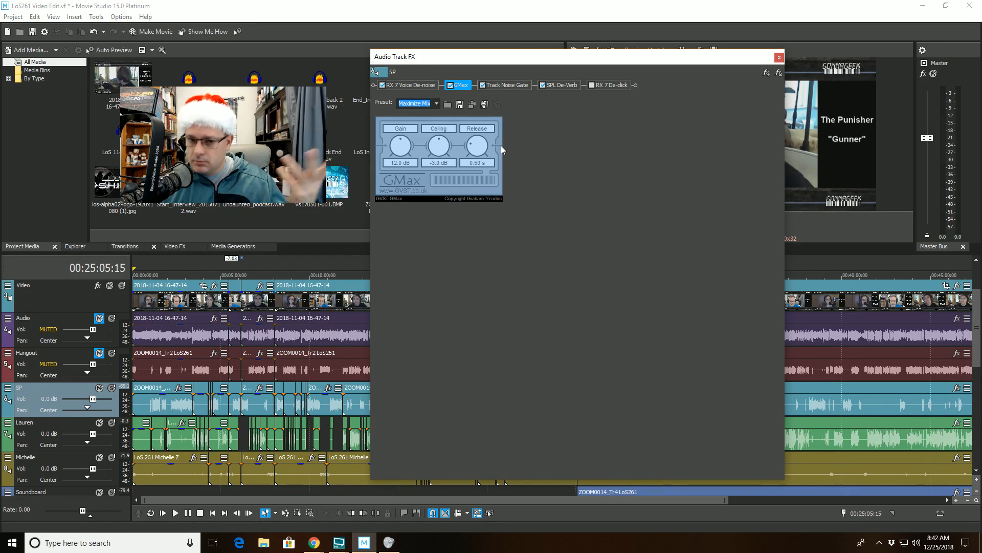
click(508, 85)
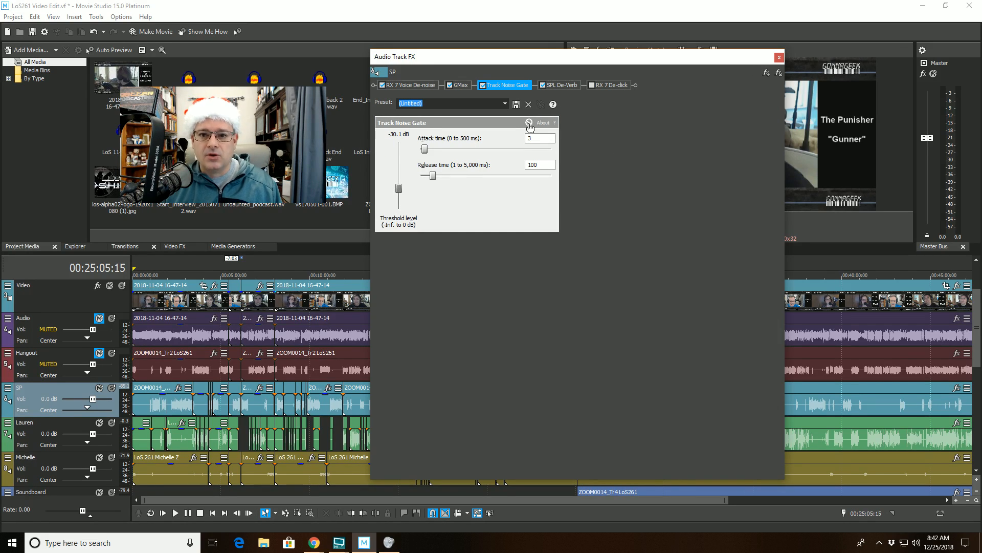
click(562, 84)
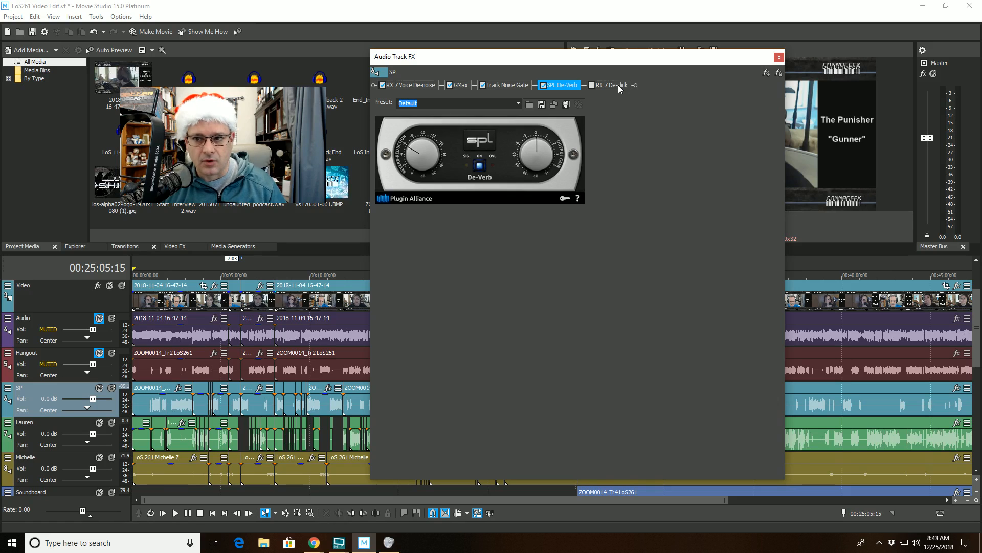
click(778, 57)
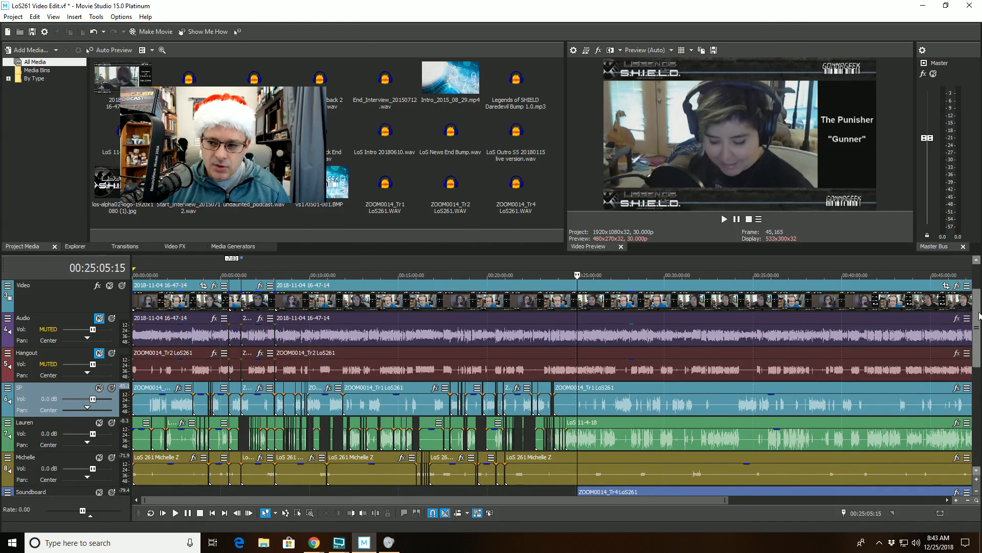
Step: Play the timeline from about 00:25:02, just before the ZOOM0014_Tr4 LoS261 clip on the Soundboard track begins
scroll(979, 316, down, 4)
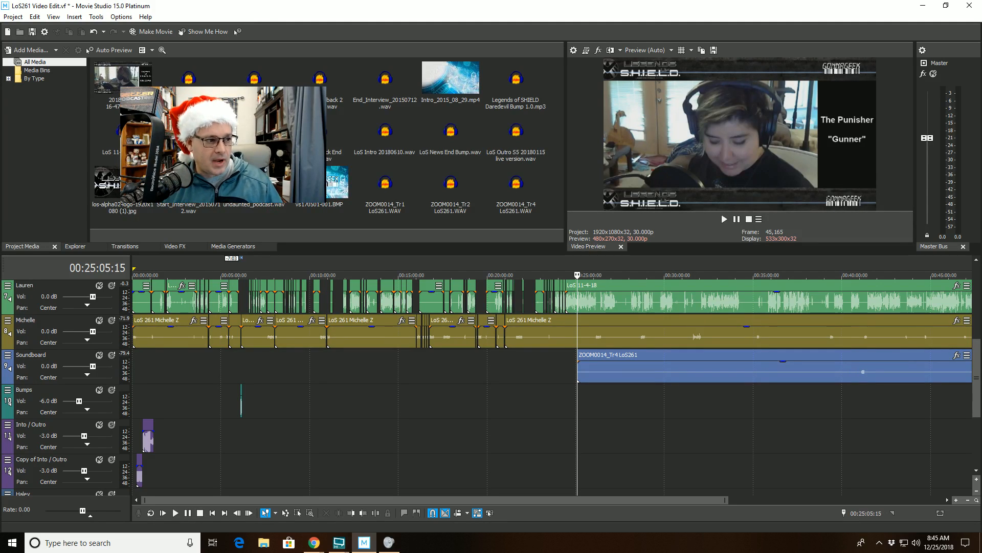
key(alt+Tab)
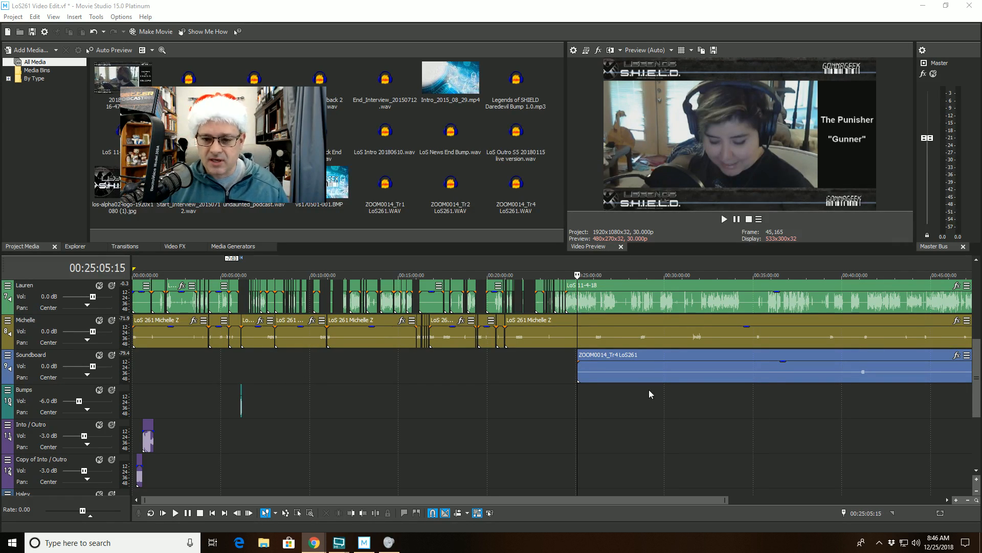
click(977, 260)
click(976, 260)
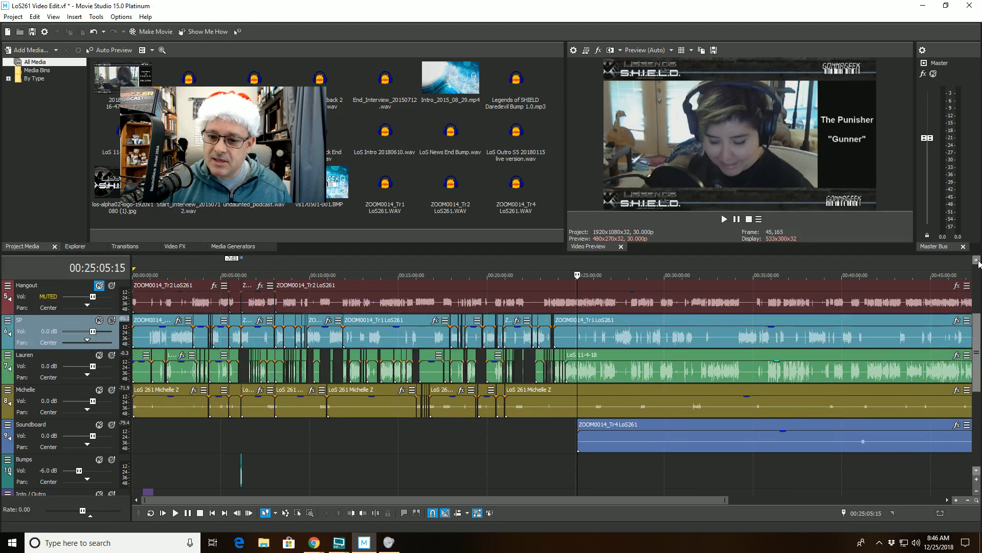
click(977, 260)
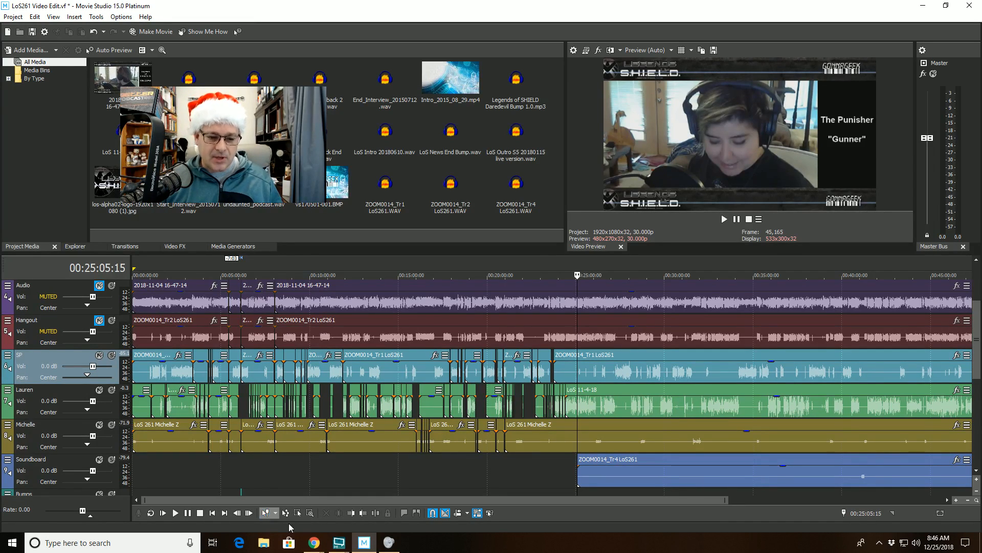
scroll(530, 405, up, 8)
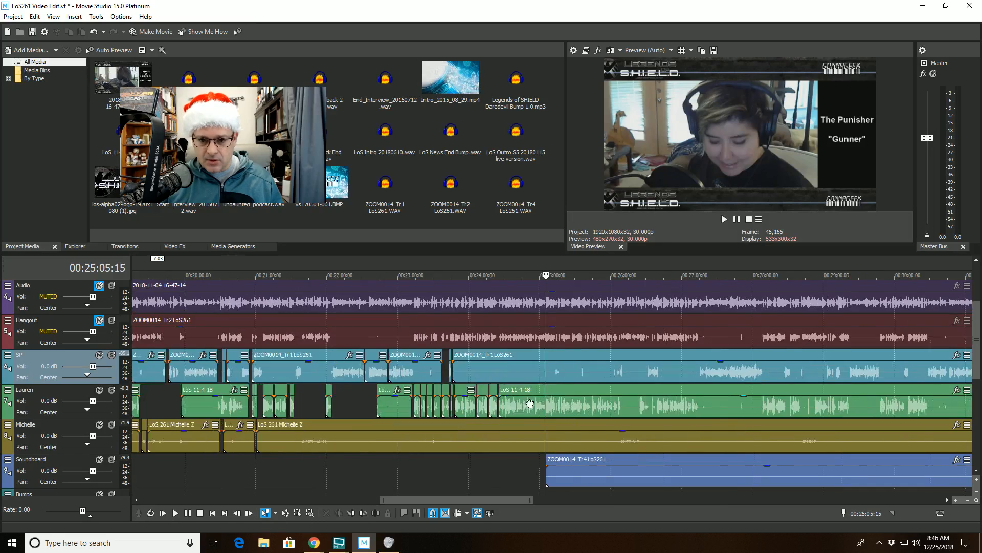
scroll(530, 405, up, 6)
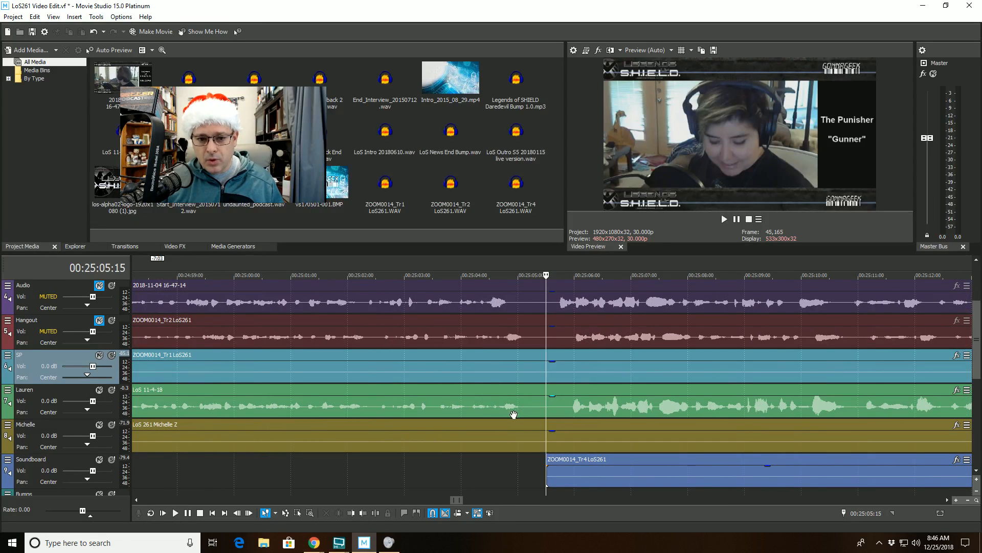
click(364, 287)
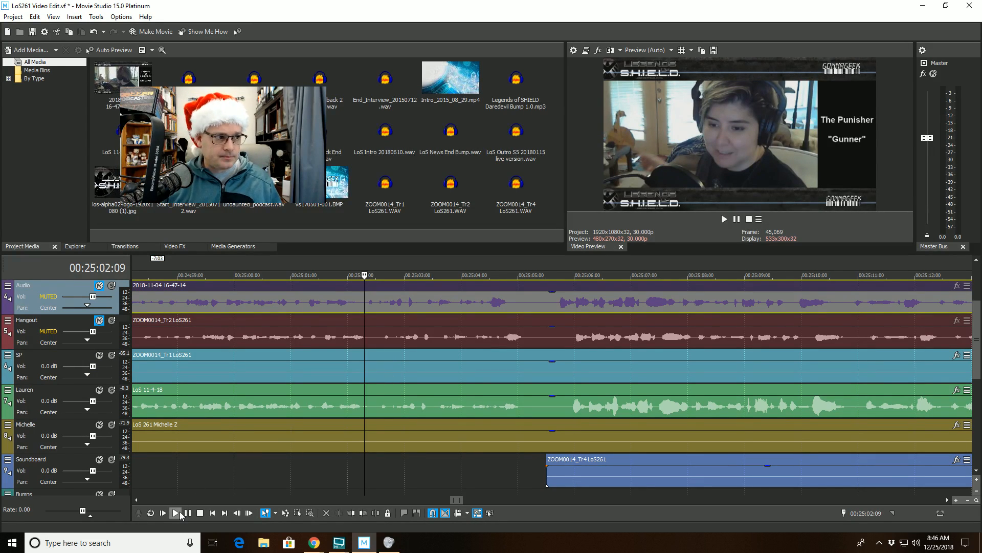
click(176, 513)
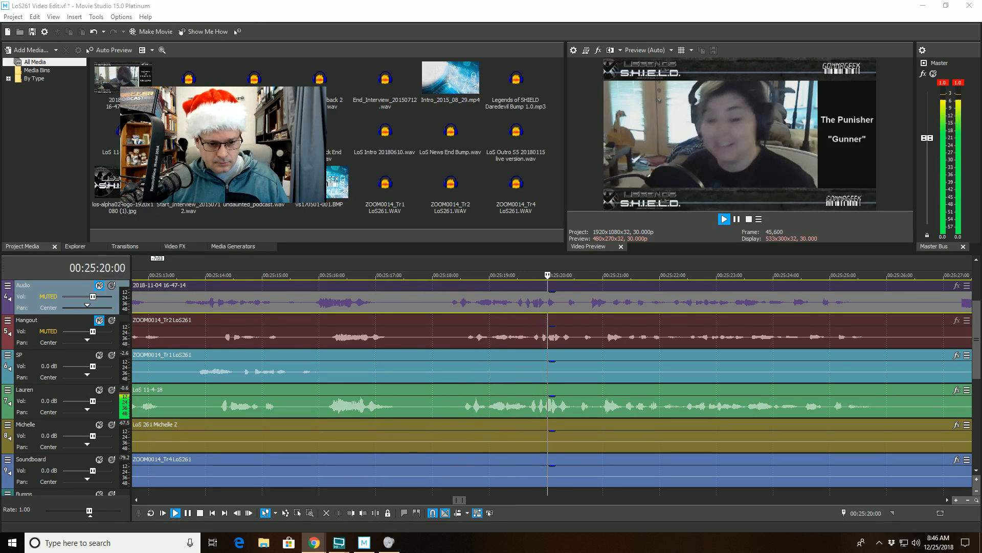
Step: Stop playback, select the long LoS 11-4-18 clip on green track 7, and try to replay the section before the soundboard clip
click(248, 412)
key(space)
scroll(312, 397, down, 3)
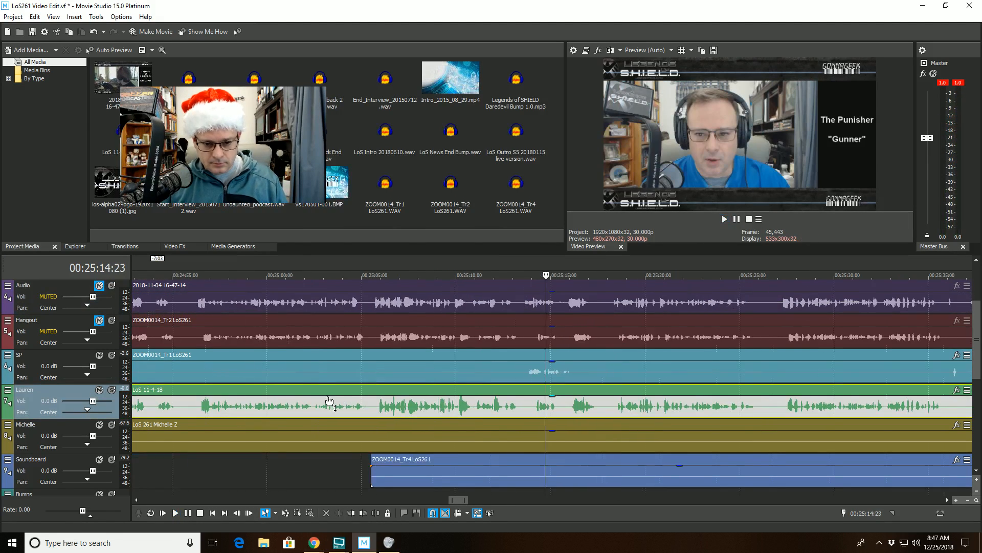
click(311, 407)
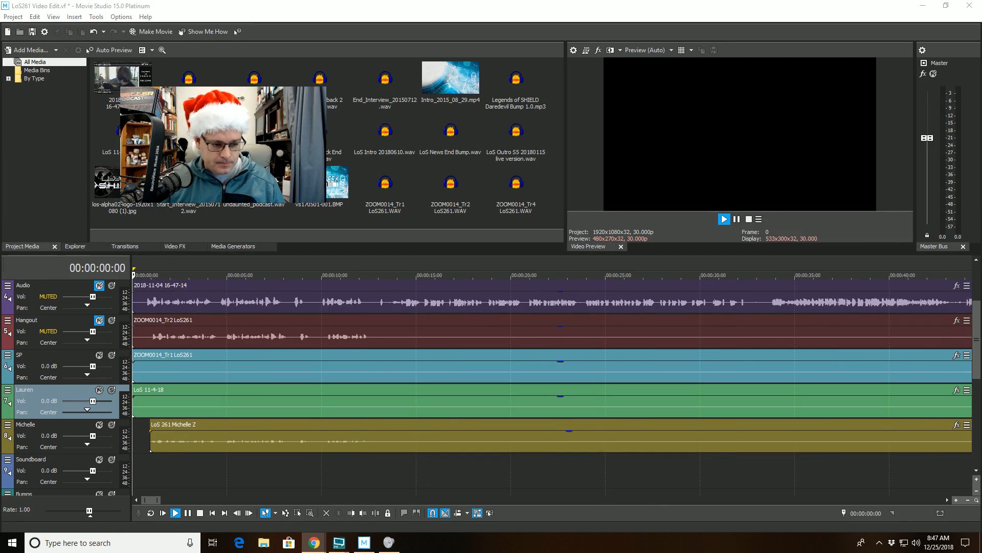
scroll(309, 316, down, 10)
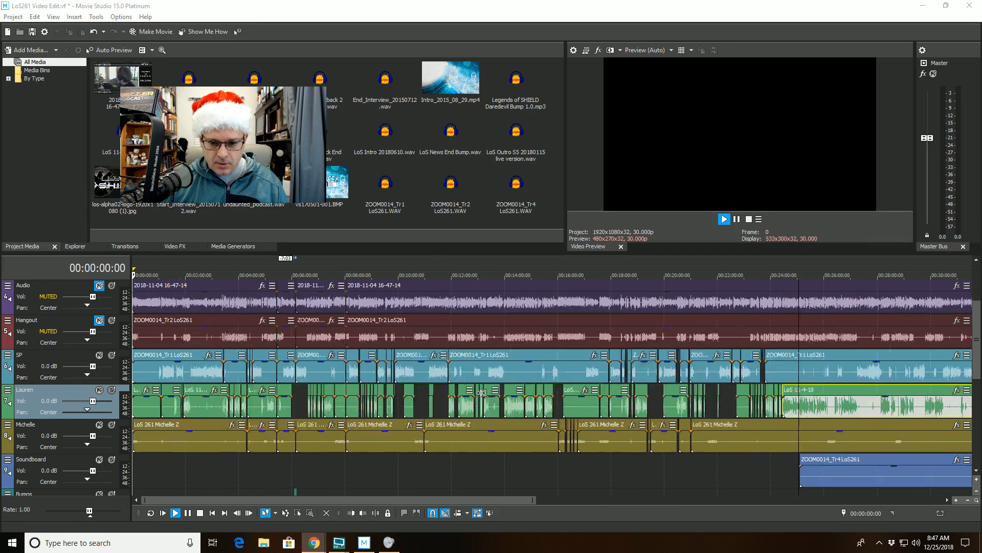
click(460, 427)
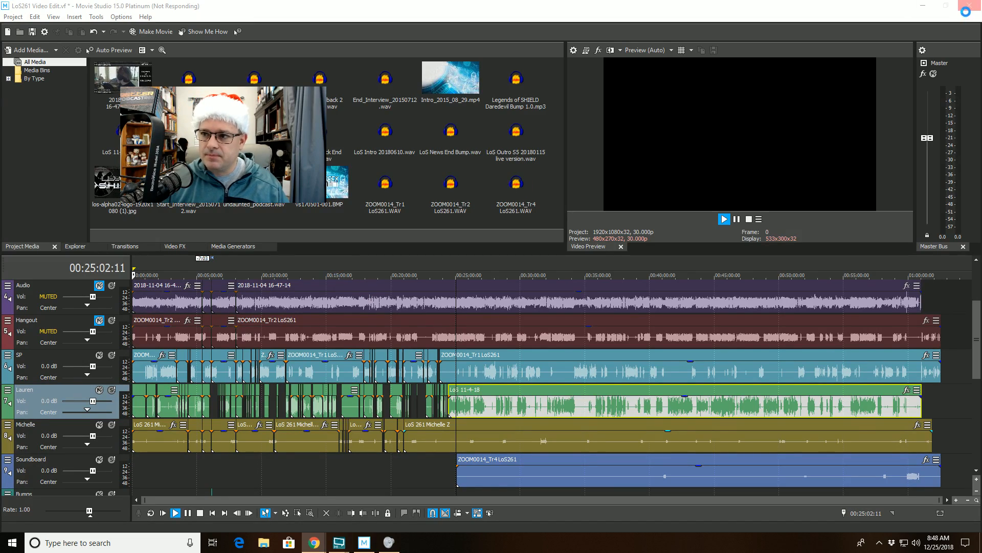
Step: Force the unresponsive video editor to close, dismiss the Volume Mixer, and relaunch Movie Studio Platinum 15.0
click(970, 9)
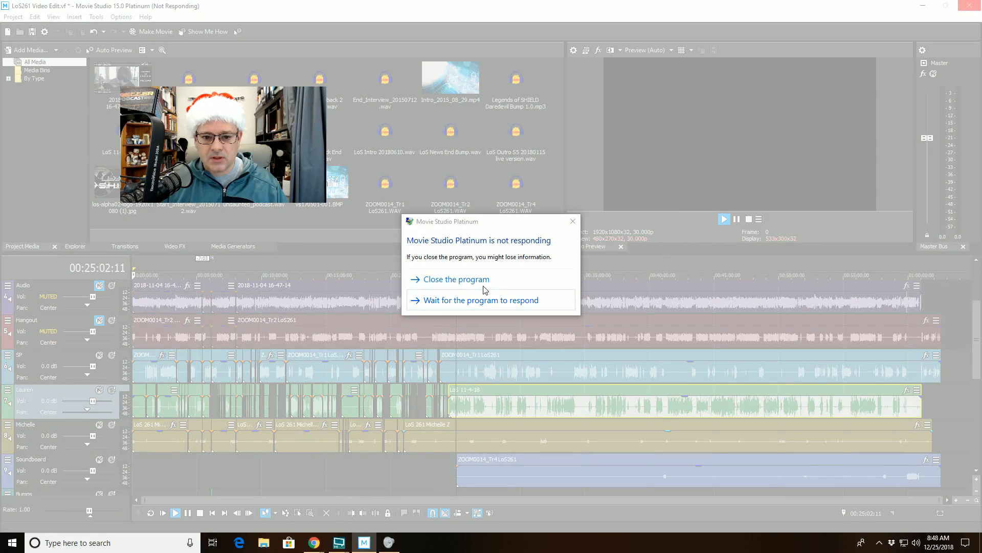
click(483, 285)
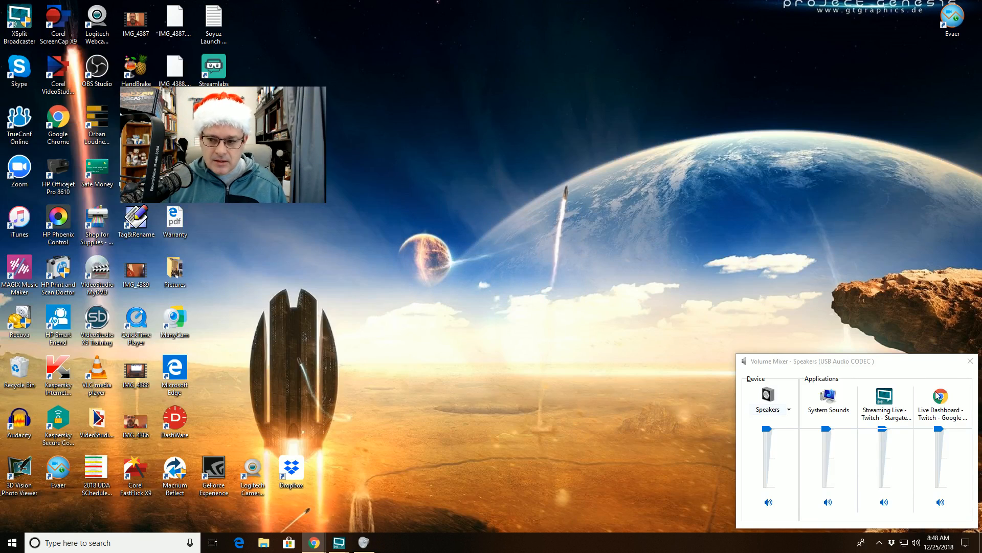
click(970, 361)
click(131, 541)
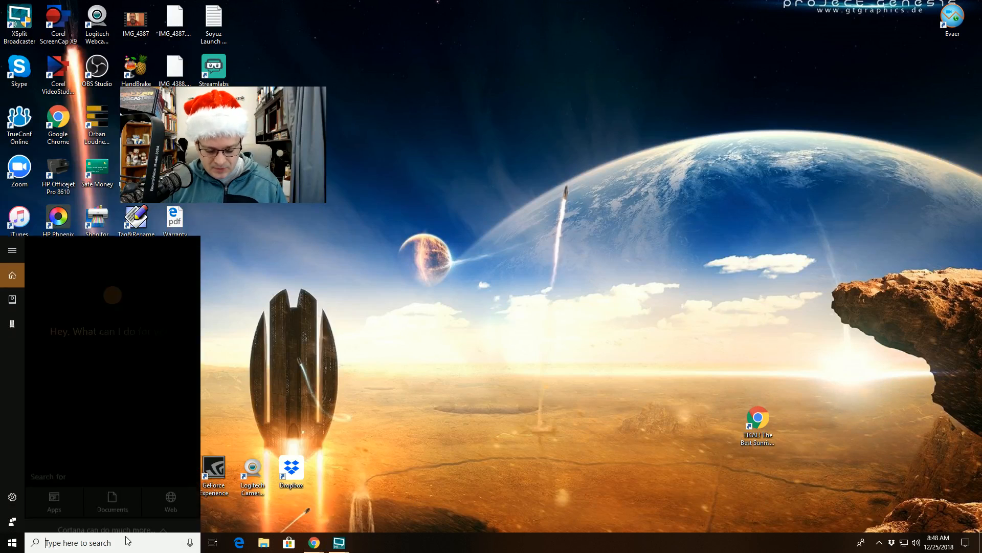
text(mov)
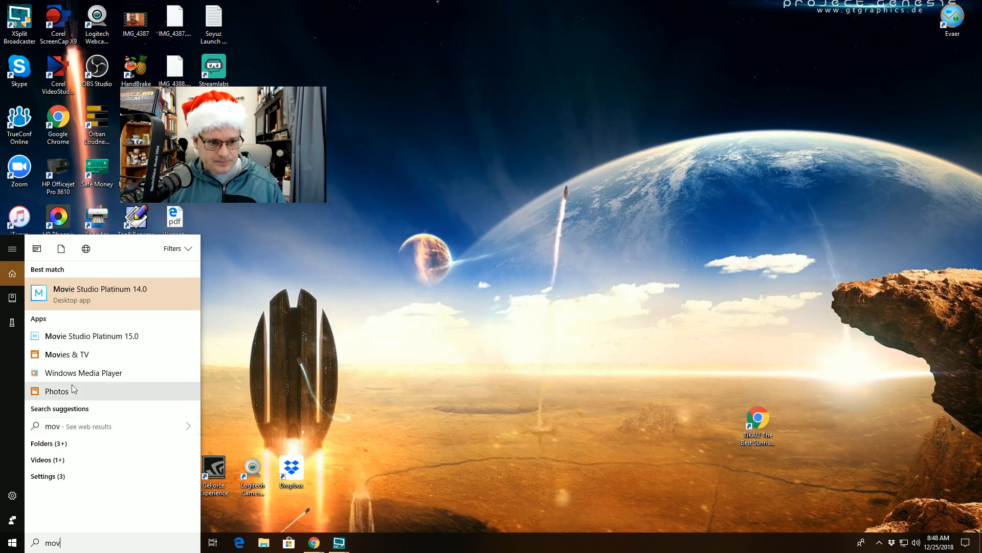
click(117, 335)
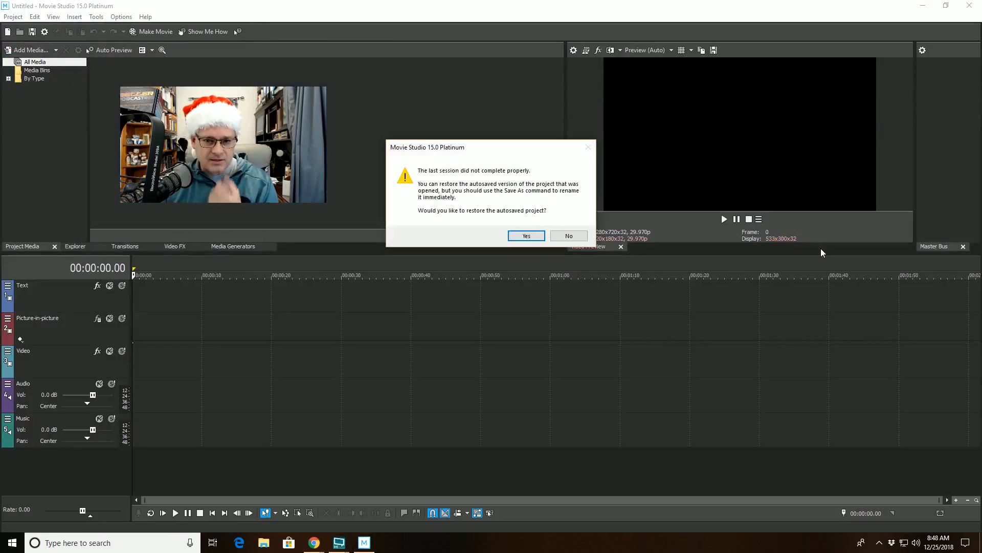
Step: Decline restoring the autosaved project and reopen the recent project LoS261 Video Edit.vf
click(569, 236)
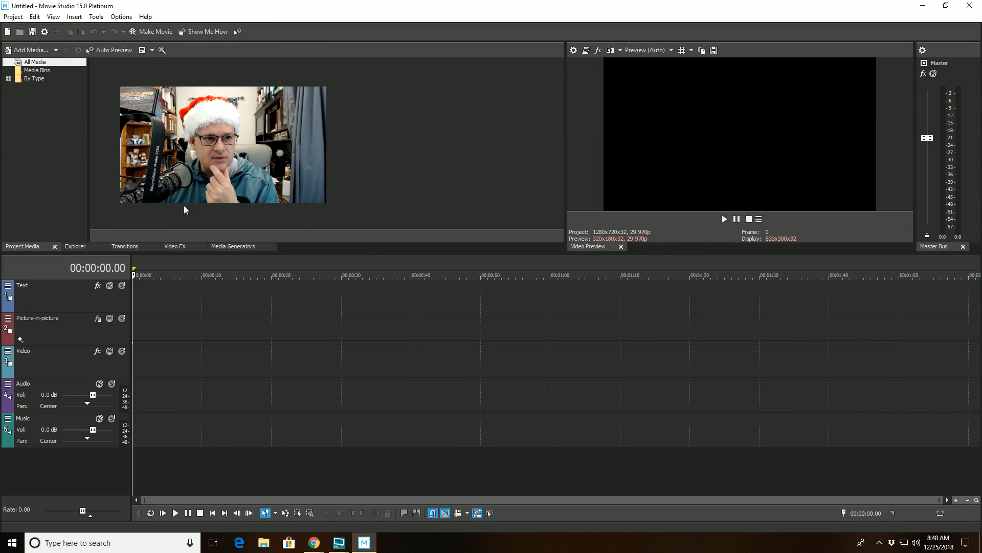
click(12, 18)
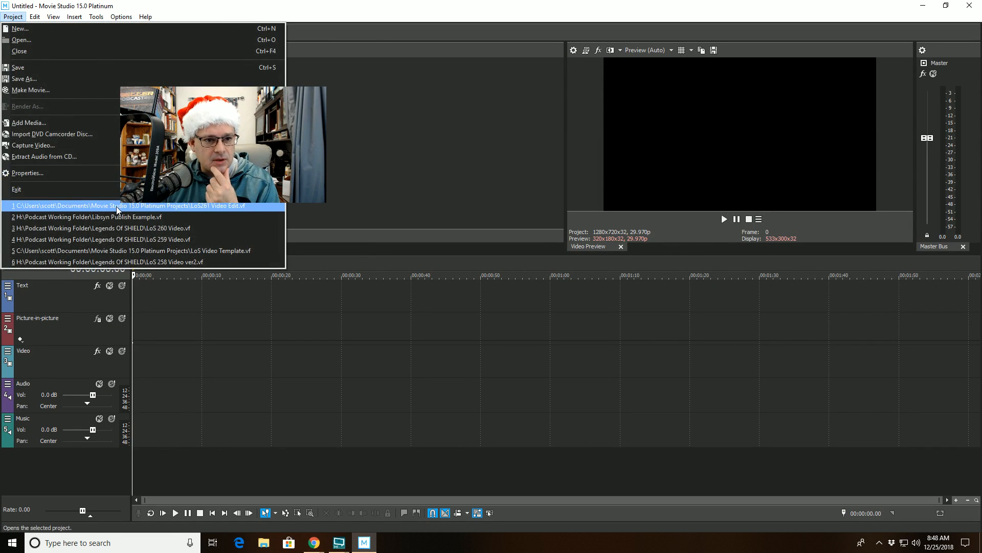
click(77, 206)
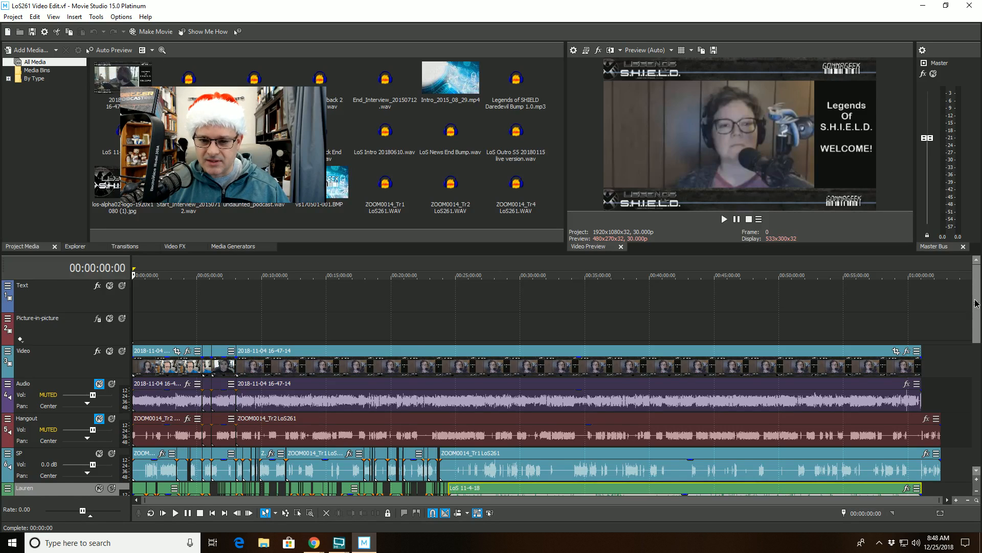
Step: Locate the start of the soundboard clip and play the timeline from 00:24:56:04 to hear the section leading into it
drag(976, 287, 978, 340)
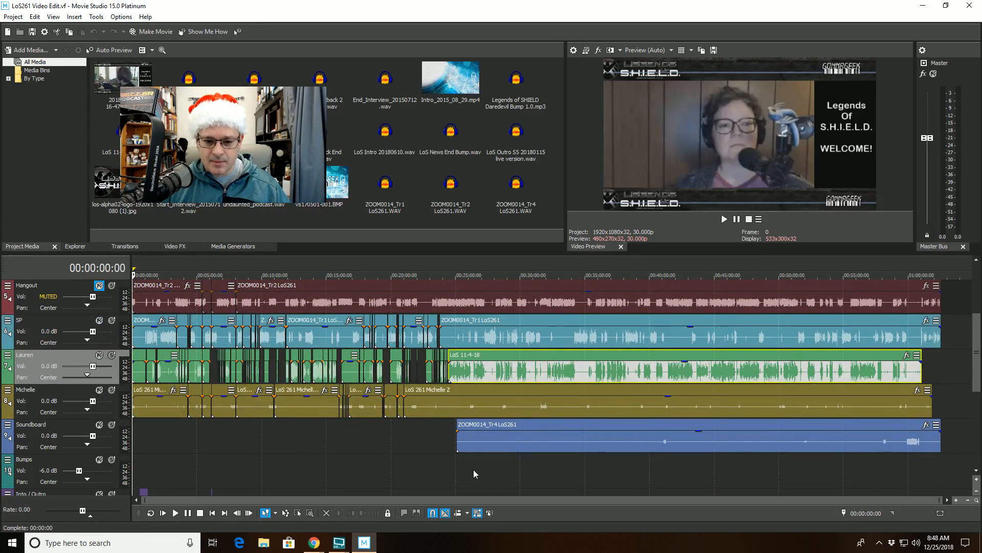
click(457, 474)
scroll(462, 475, up, 3)
scroll(464, 476, up, 6)
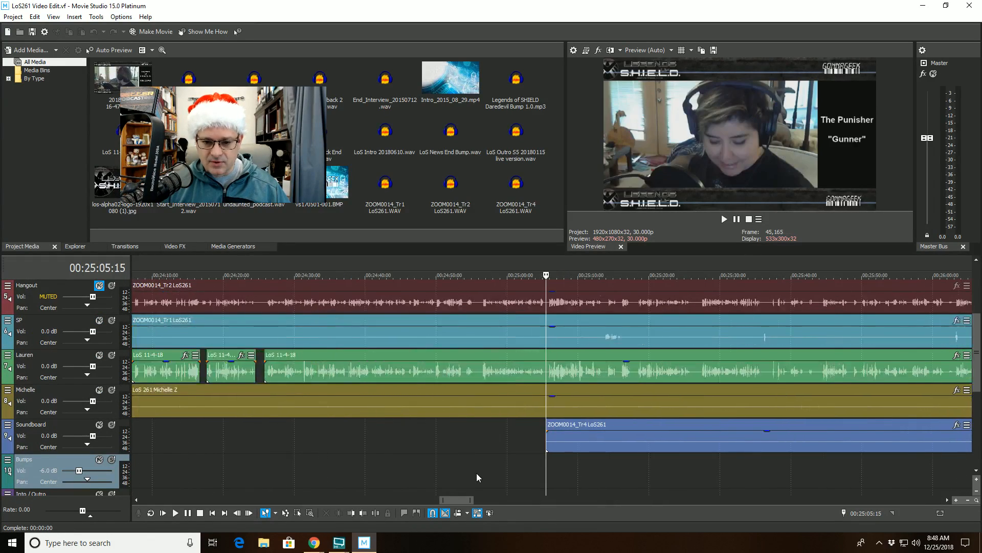
click(369, 452)
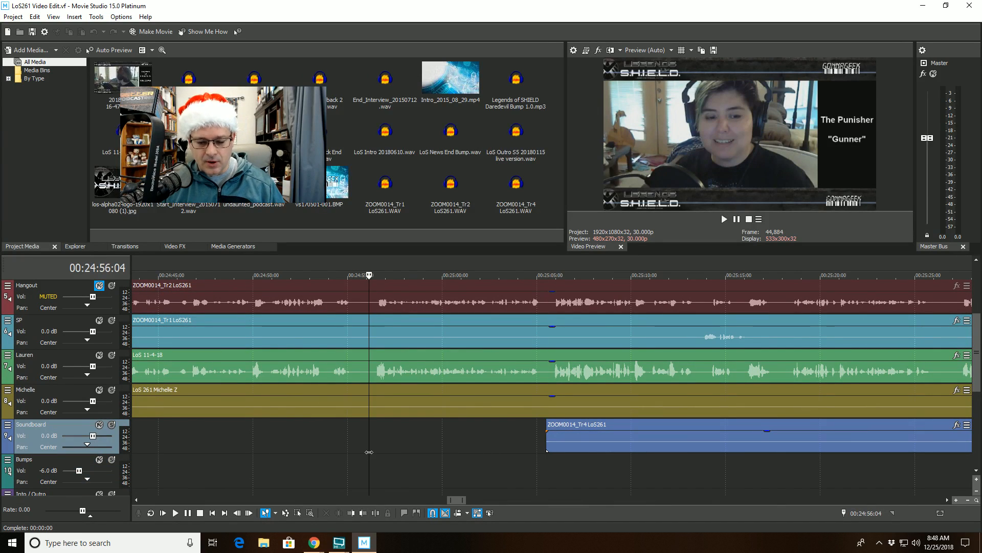
key(space)
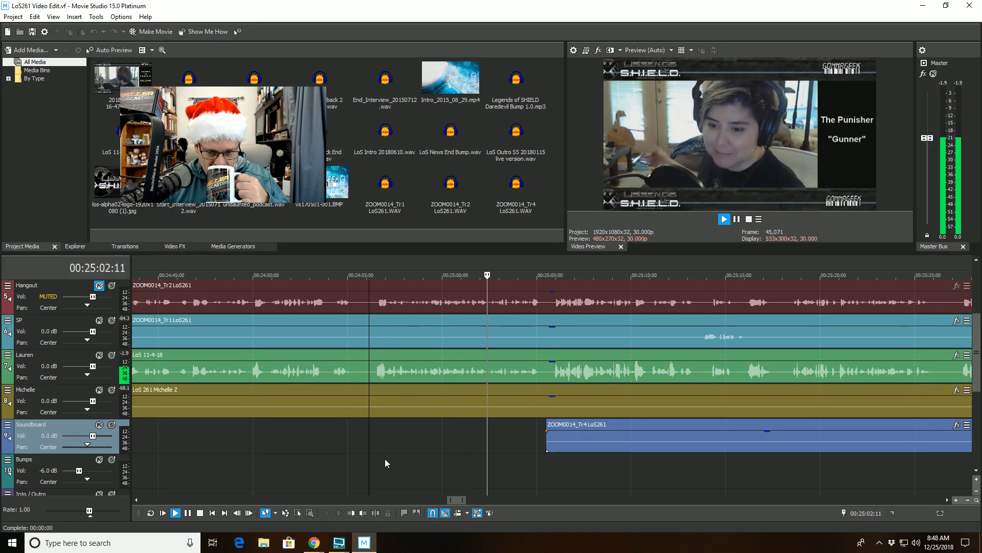
scroll(385, 459, up, 2)
scroll(385, 459, down, 2)
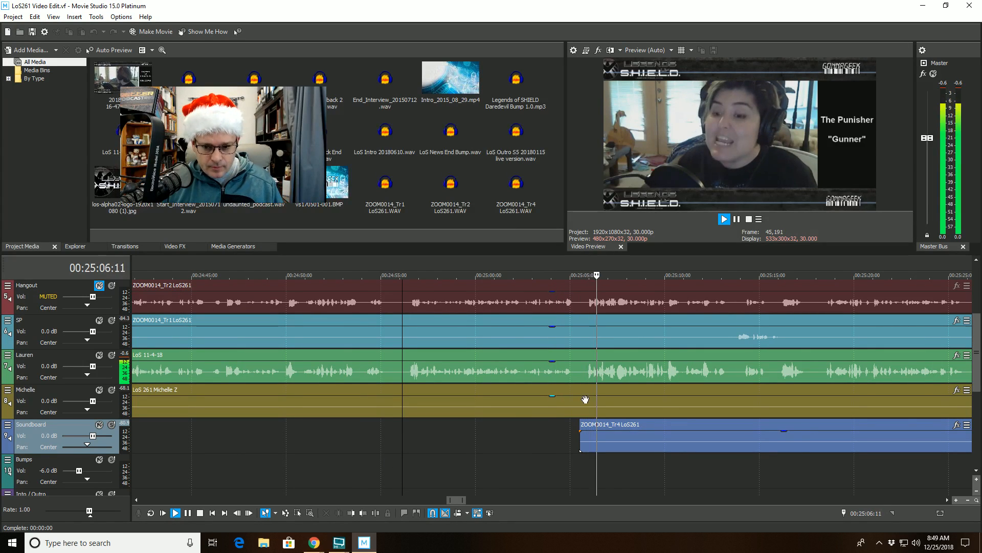
Step: Stop playback and split the LoS 11-4-18 clip on green track 7 at 00:25:05:02, where the speech pauses
click(564, 370)
key(space)
scroll(564, 370, up, 3)
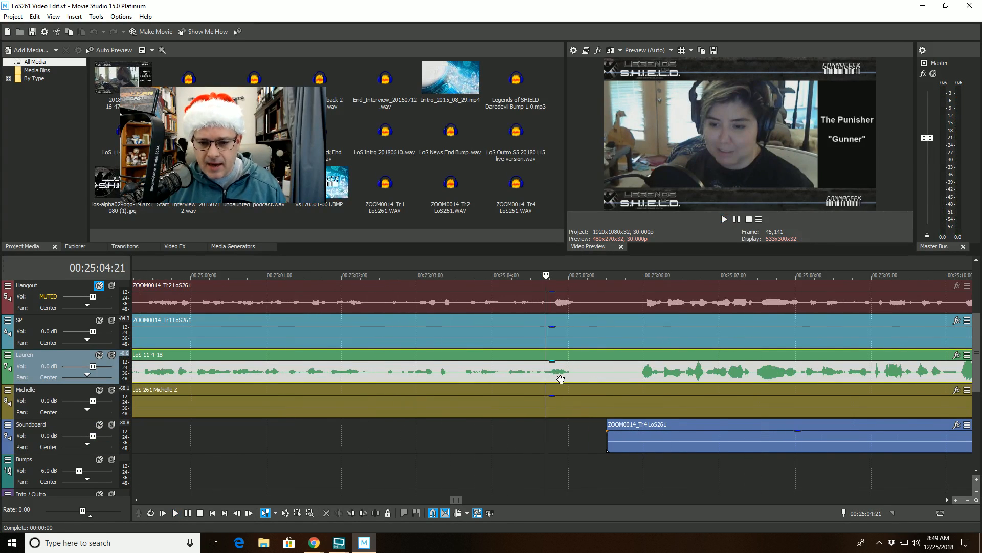
click(573, 367)
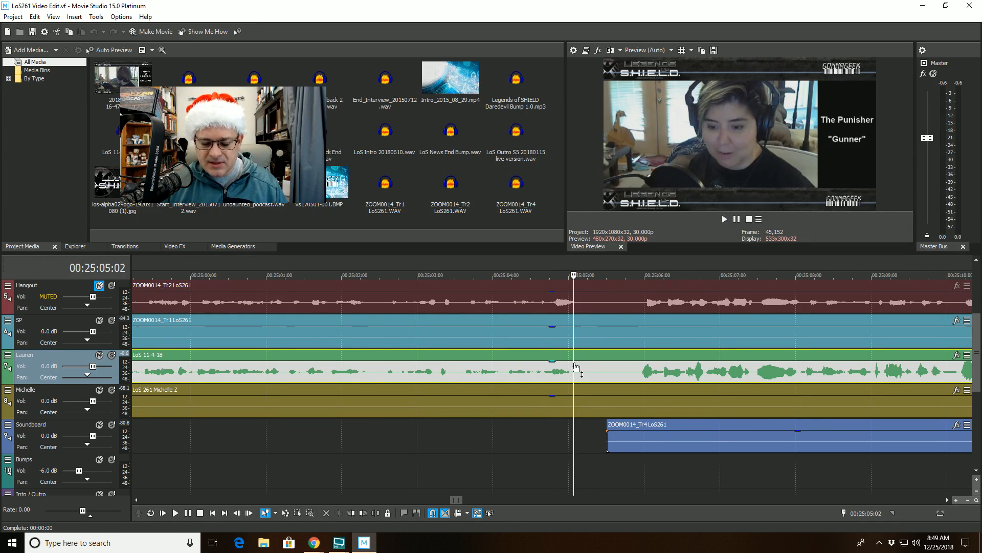
click(378, 515)
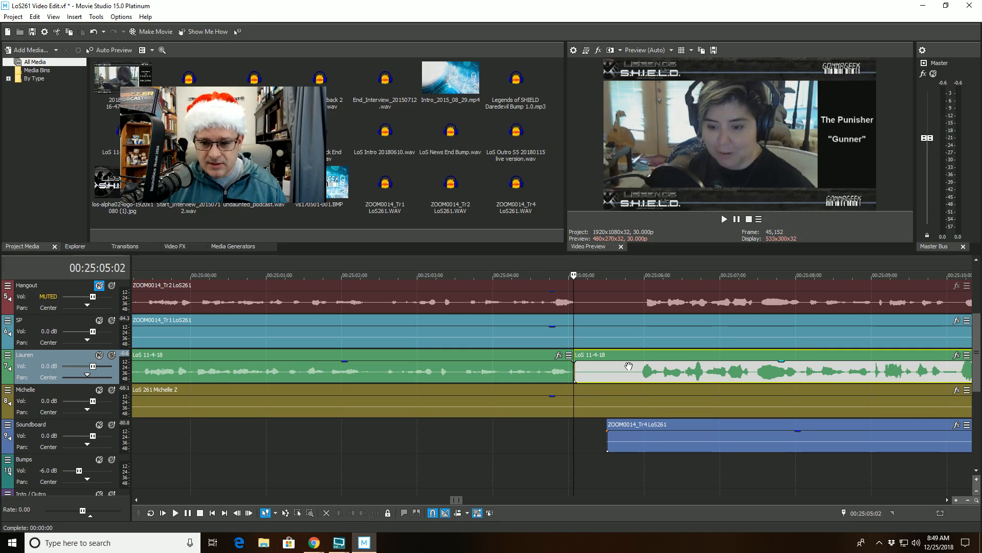
Step: Trim the start of the second LoS 11-4-18 clip on track 7 to 00:25:05:27 and play back from 00:25:04:10
click(638, 354)
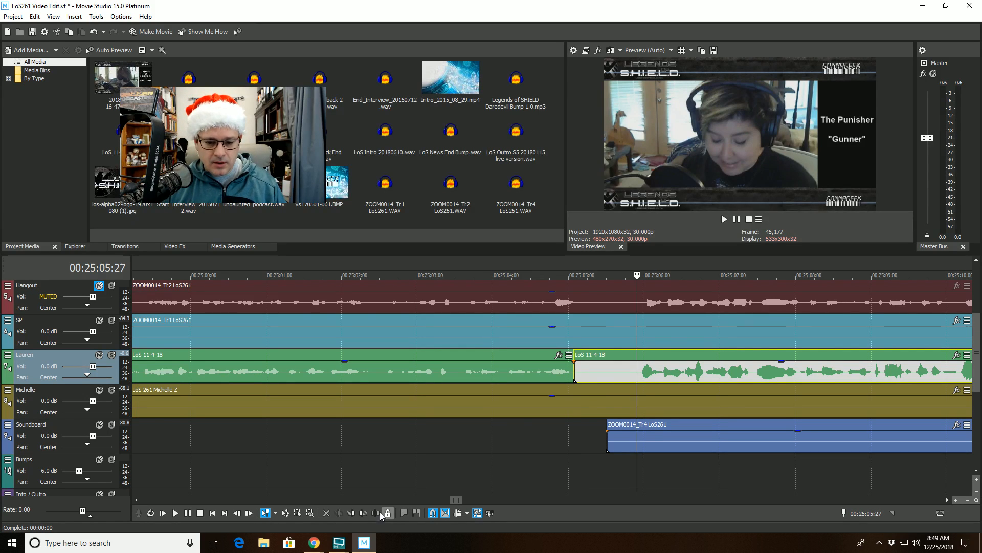
click(352, 517)
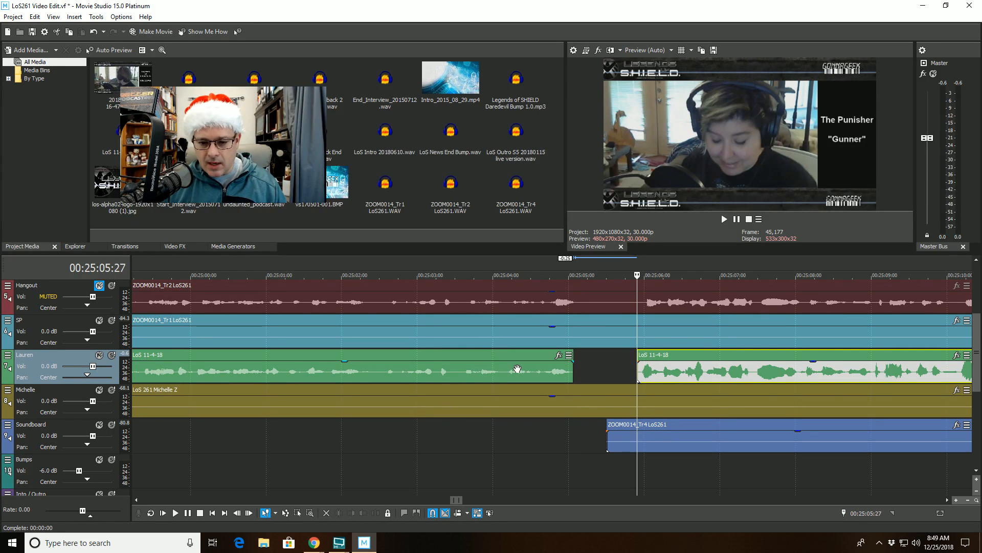
click(516, 370)
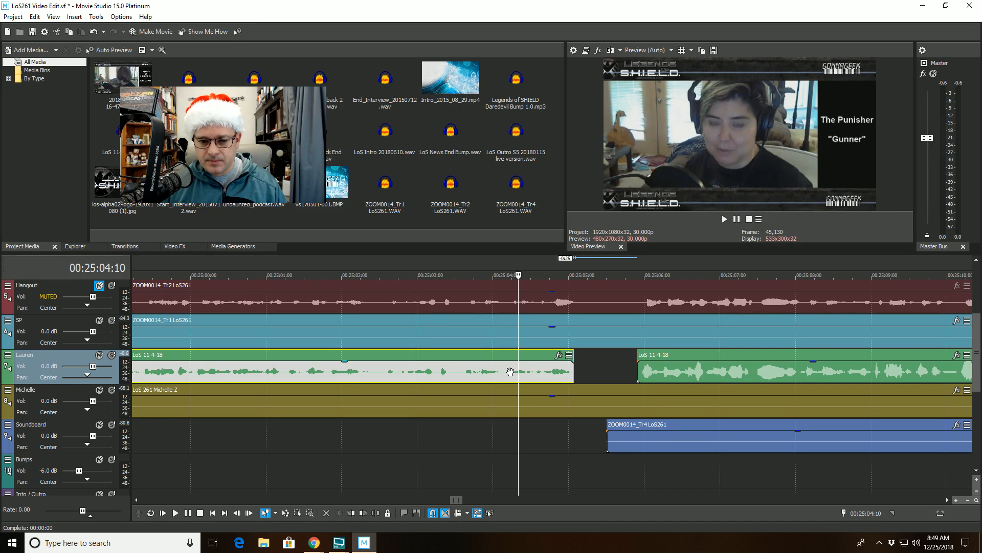
key(space)
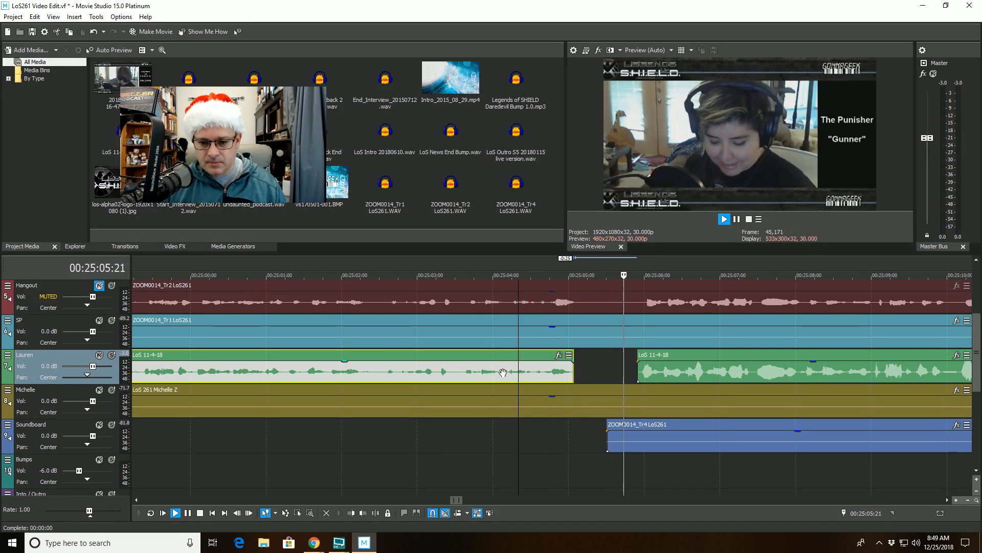
Step: Follow the playback past the gap, stop it, and split the LoS 11-4-18 clip on track 7 at 00:25:14:03
scroll(589, 368, down, 4)
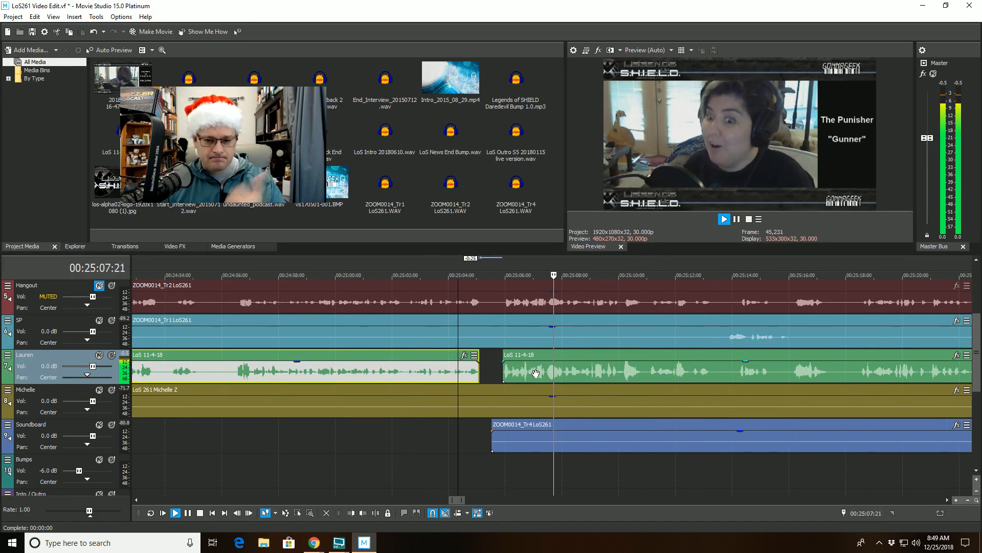
scroll(674, 365, up, 4)
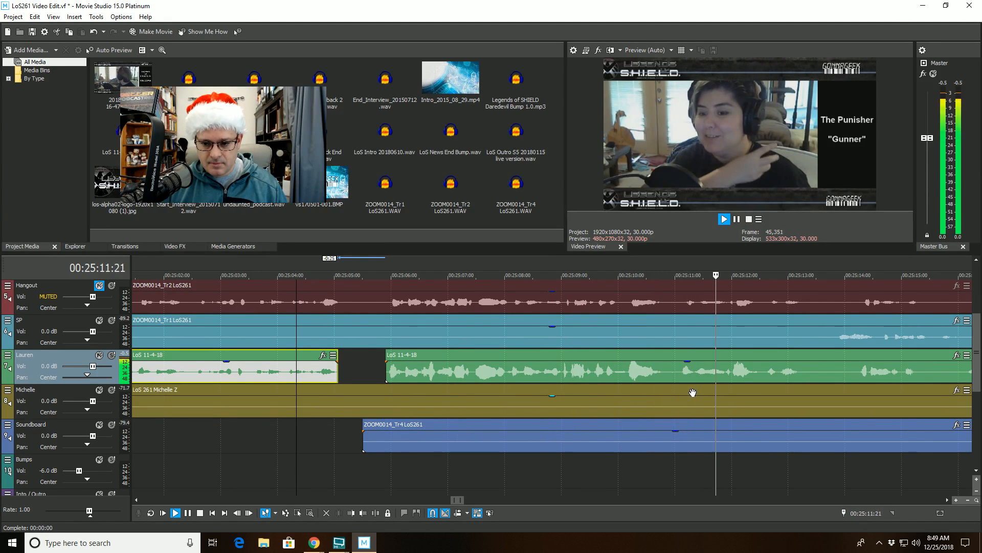
scroll(694, 392, down, 2)
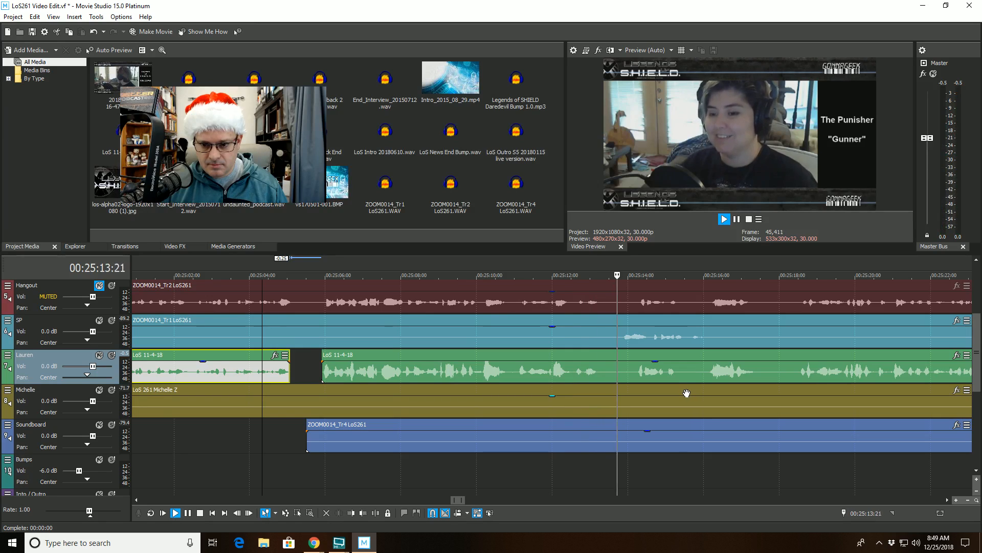
click(632, 373)
key(space)
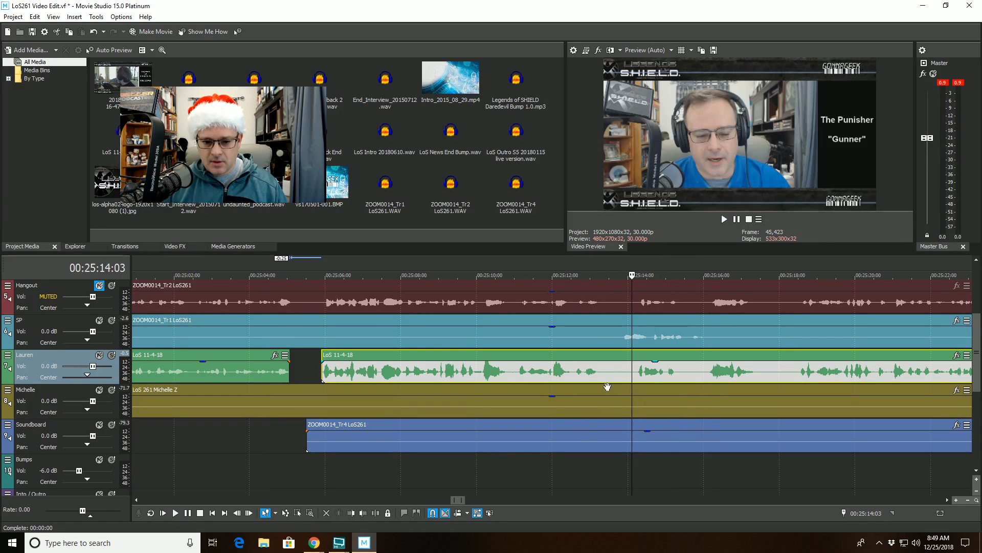
click(376, 513)
Step: Split the track 7 clip at 00:25:15:14, lower the short piece's gain to silence, and raise it back to full level
click(685, 370)
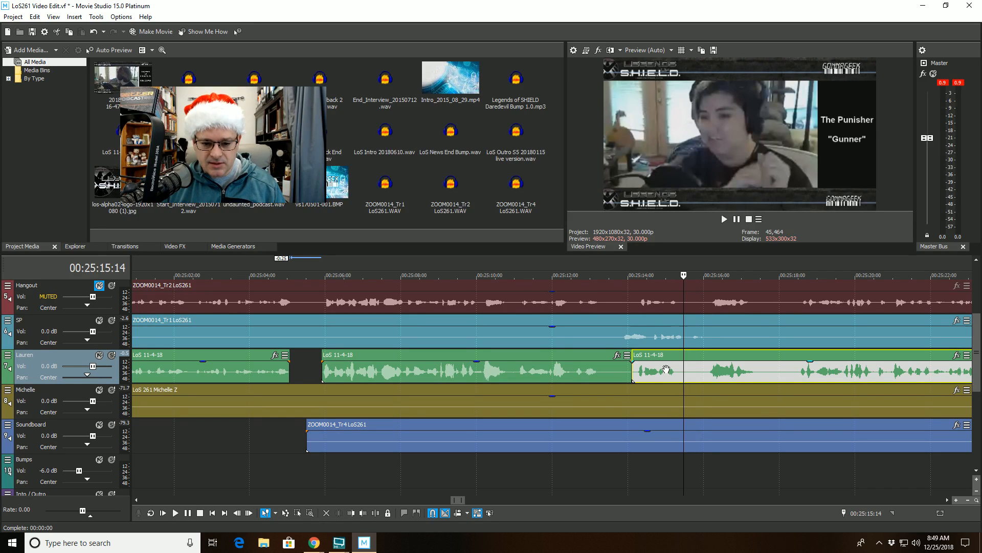
click(379, 516)
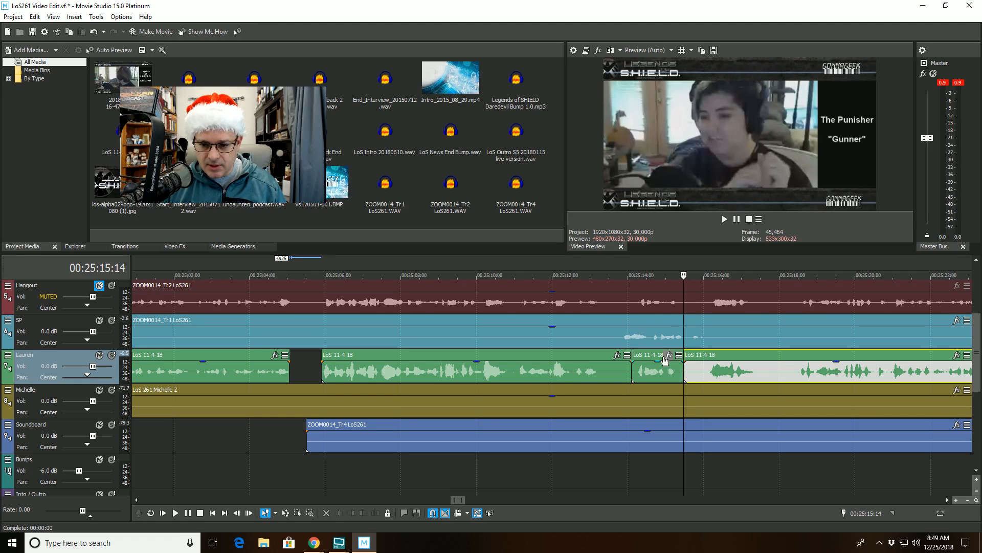
click(659, 365)
drag(659, 366, 657, 399)
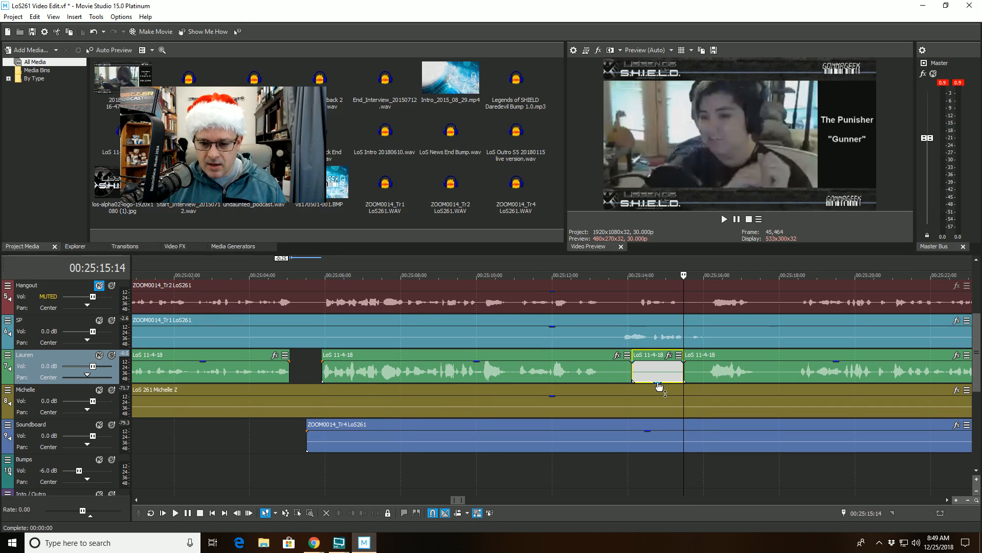
drag(658, 383, 658, 358)
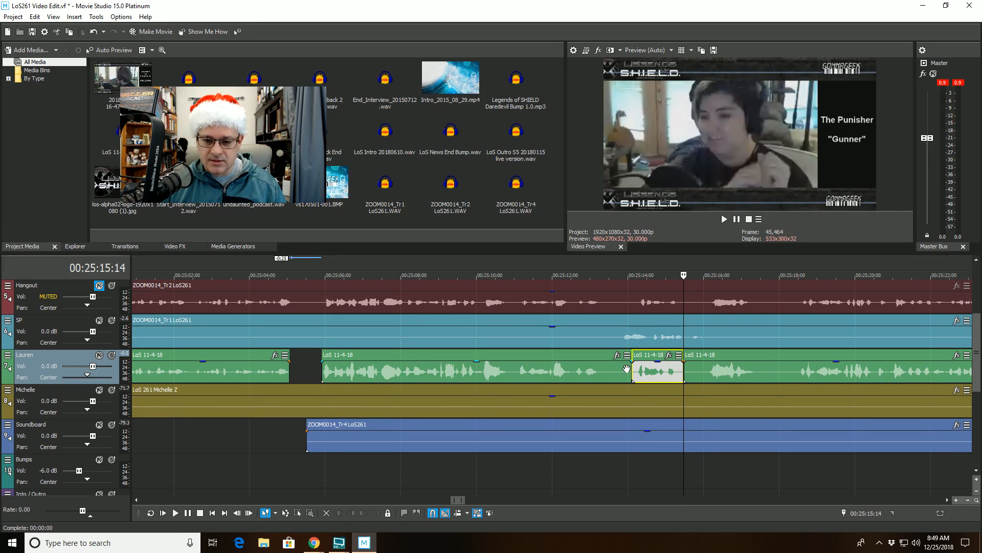
Step: Delete the short LoS 11-4-18 piece between the cuts at 00:25:14:03 and 00:25:15:14 on track 7
click(669, 355)
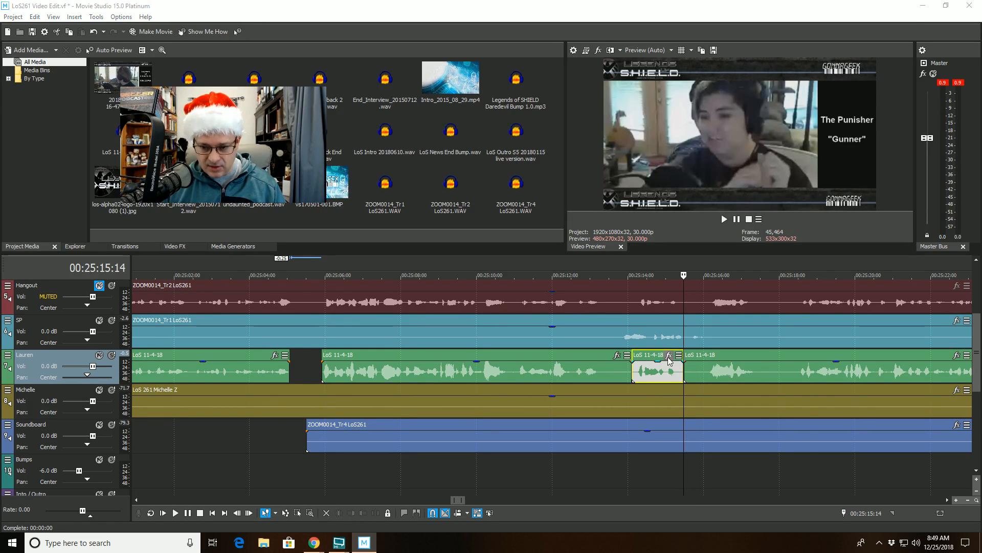
click(794, 144)
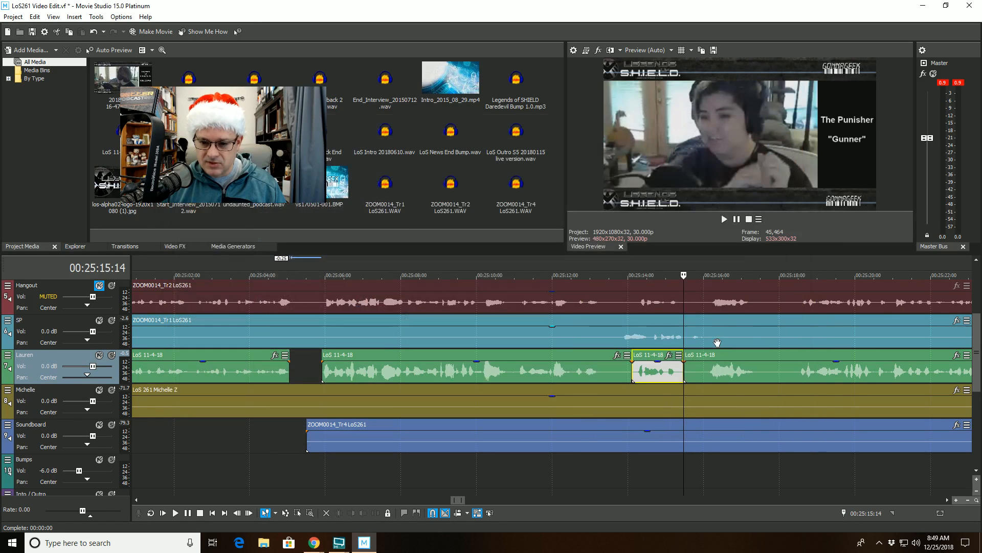
click(673, 371)
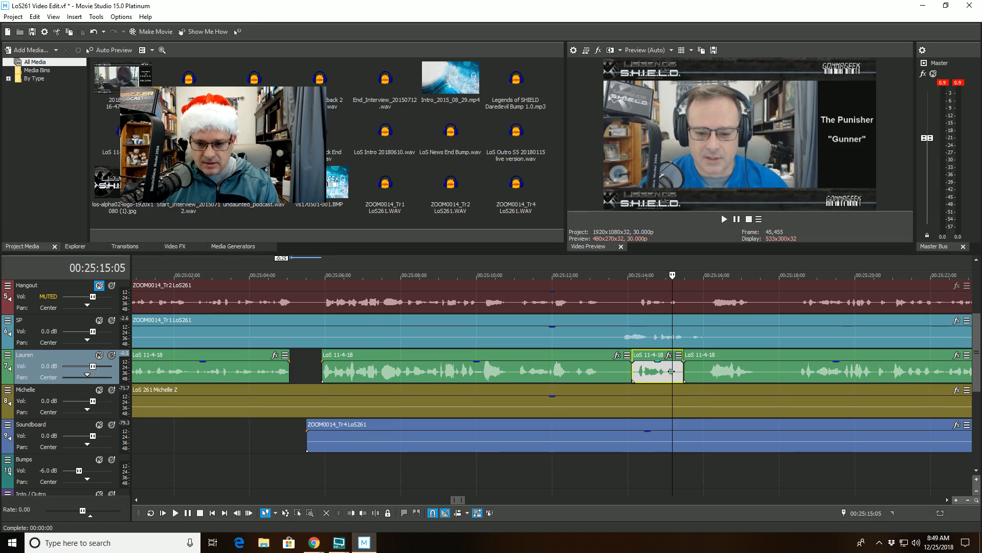
key(Delete)
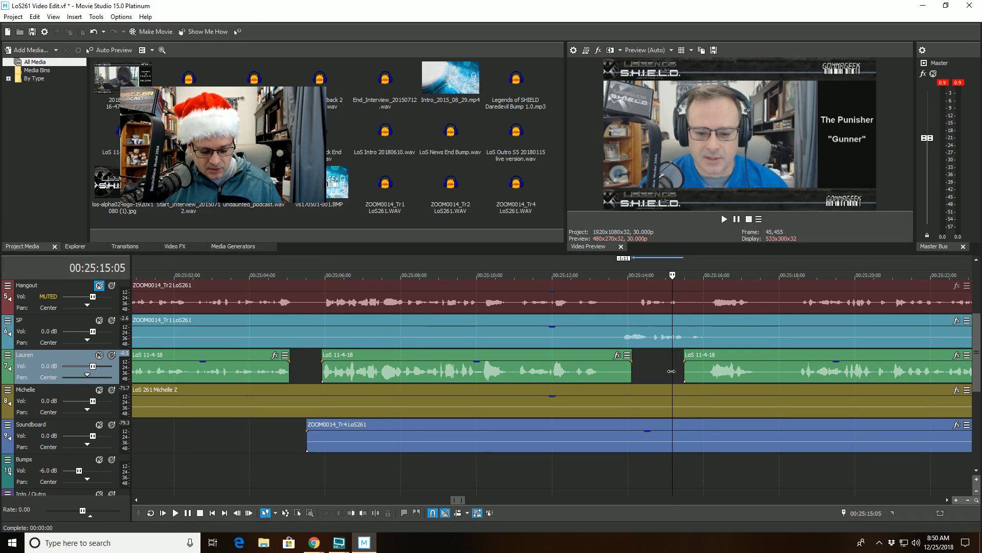
Step: Undo the deletion of the short piece, its gain changes, and the split at 00:25:15:14
key(ctrl+z)
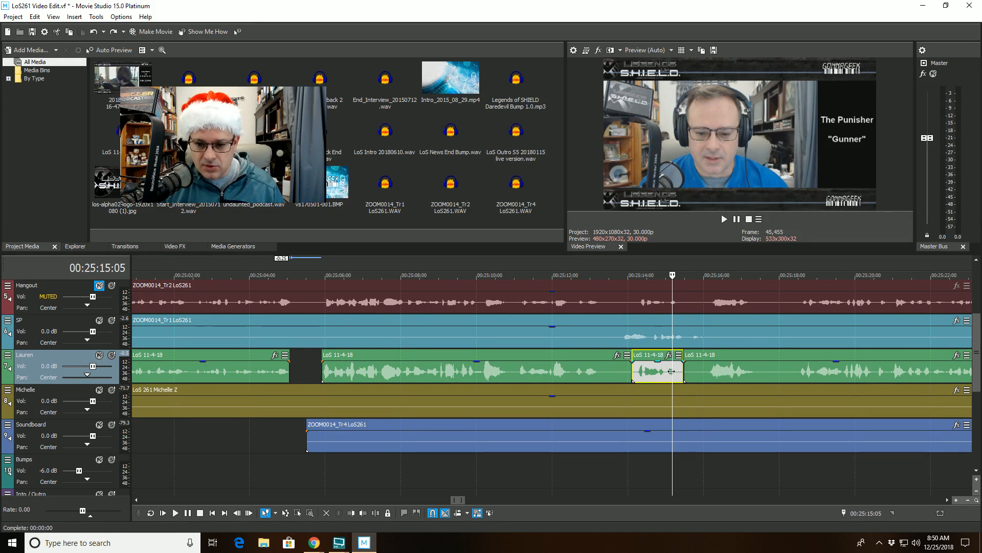
key(ctrl+z)
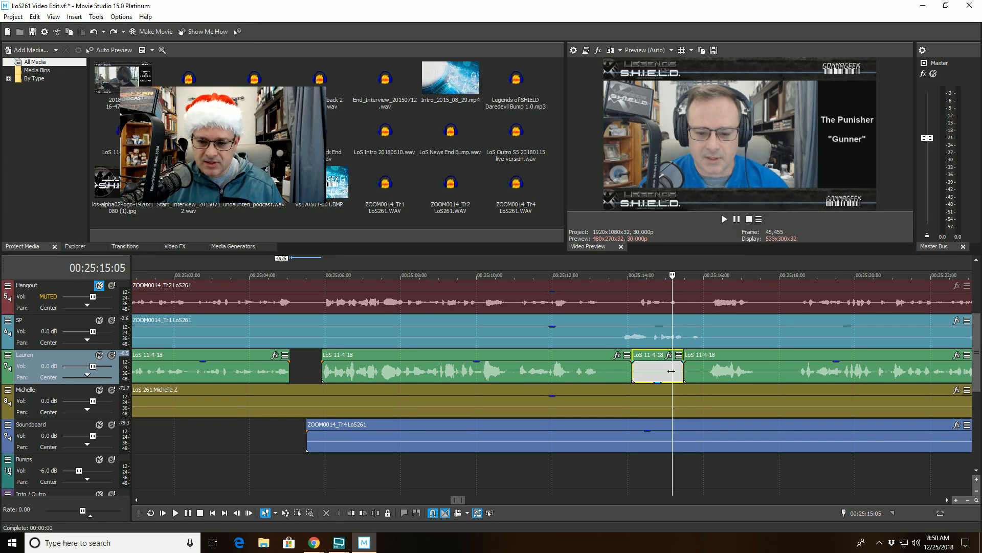
key(ctrl+z)
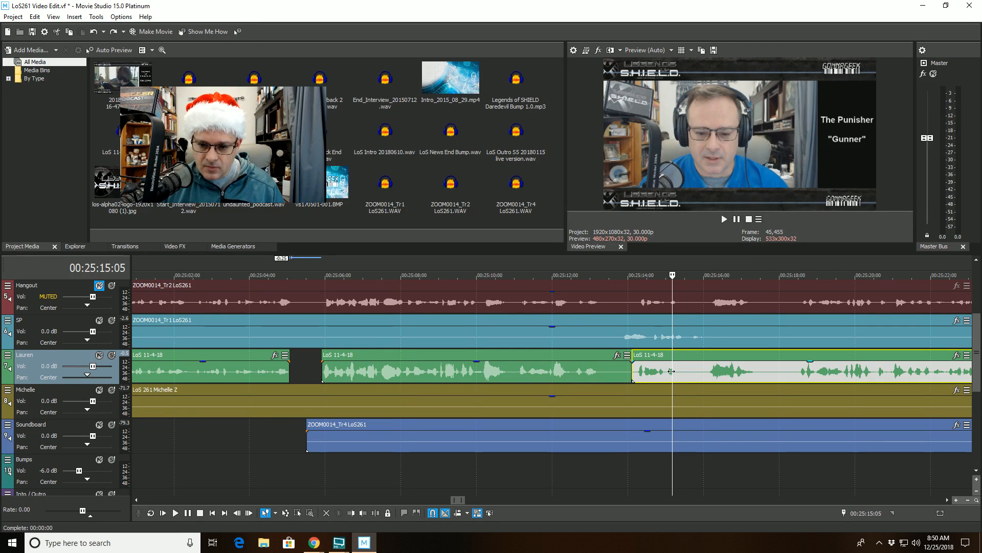
Step: Trim the start of the last LoS 11-4-18 clip on track 7 to 00:25:15:12 and play the edit from 00:25:12:06
click(681, 367)
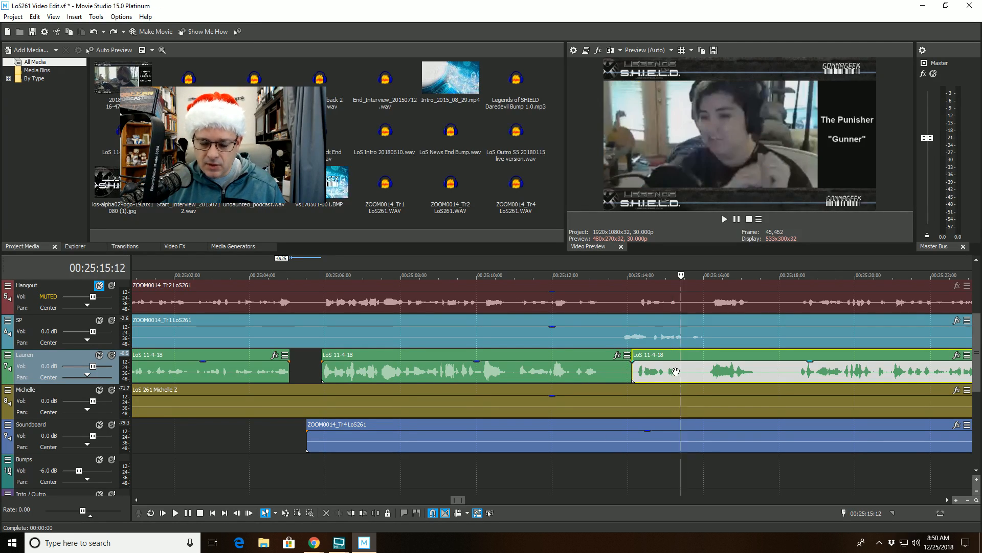
click(357, 519)
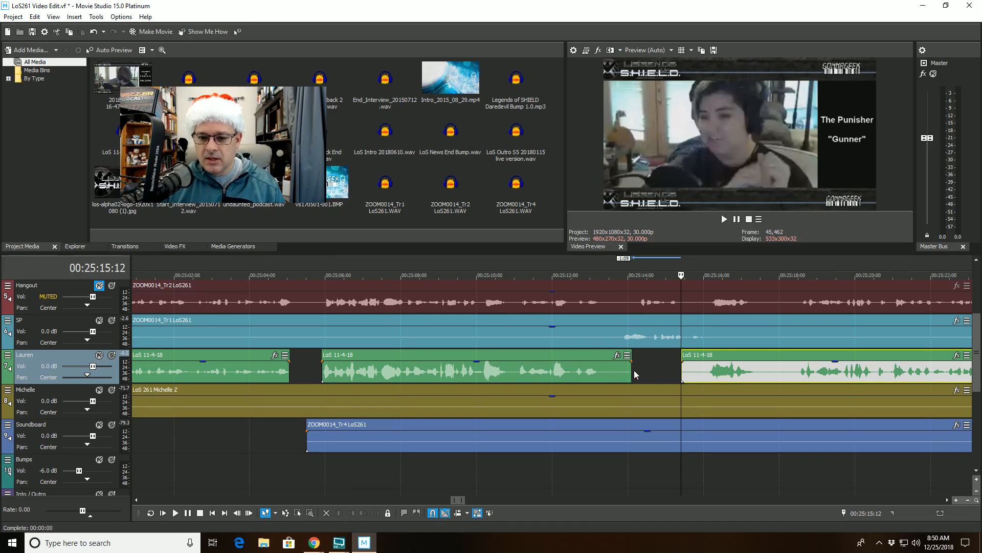
click(559, 338)
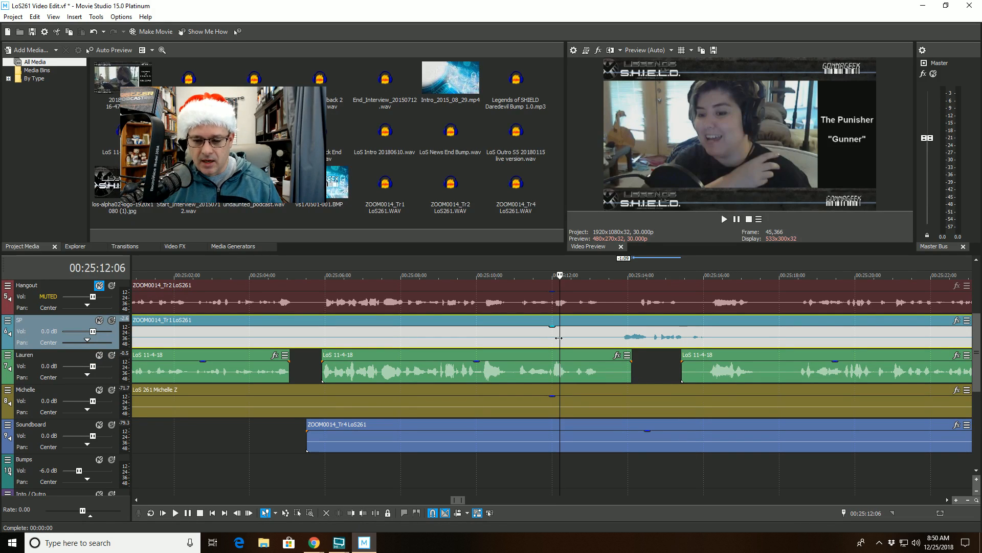
key(space)
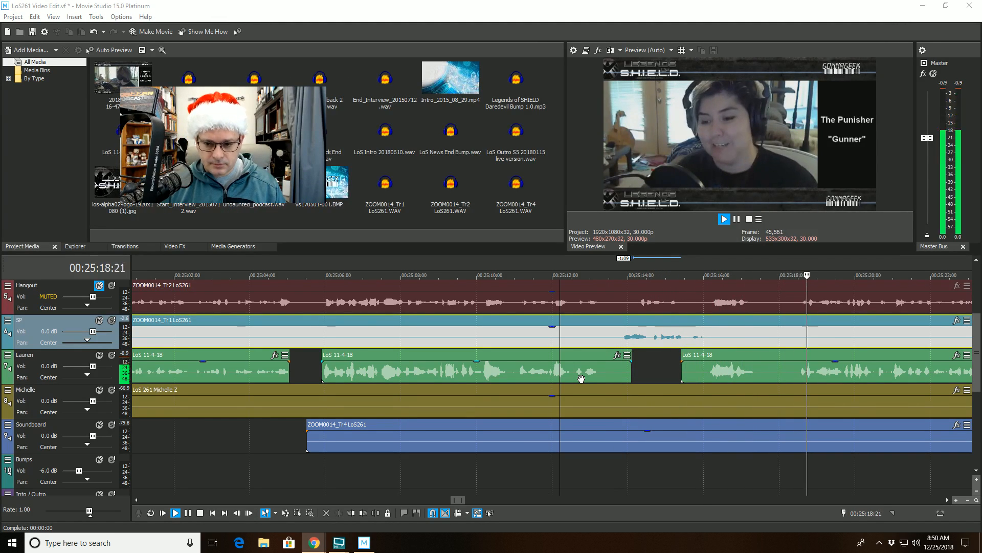
Step: Stop playback and measure the pause in the last track 7 clip with a time selection from 00:25:17:14 to 00:25:18:19
click(695, 371)
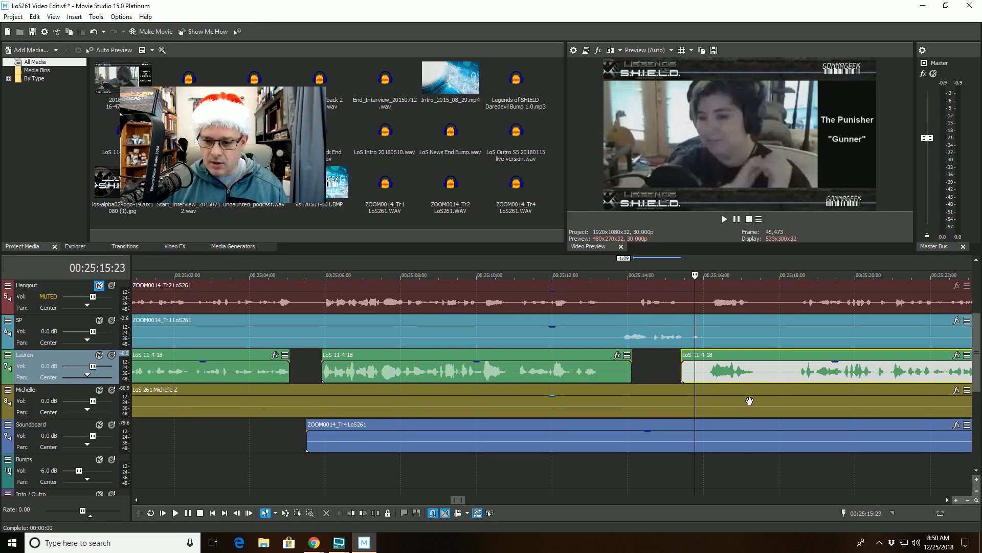
drag(743, 462, 801, 465)
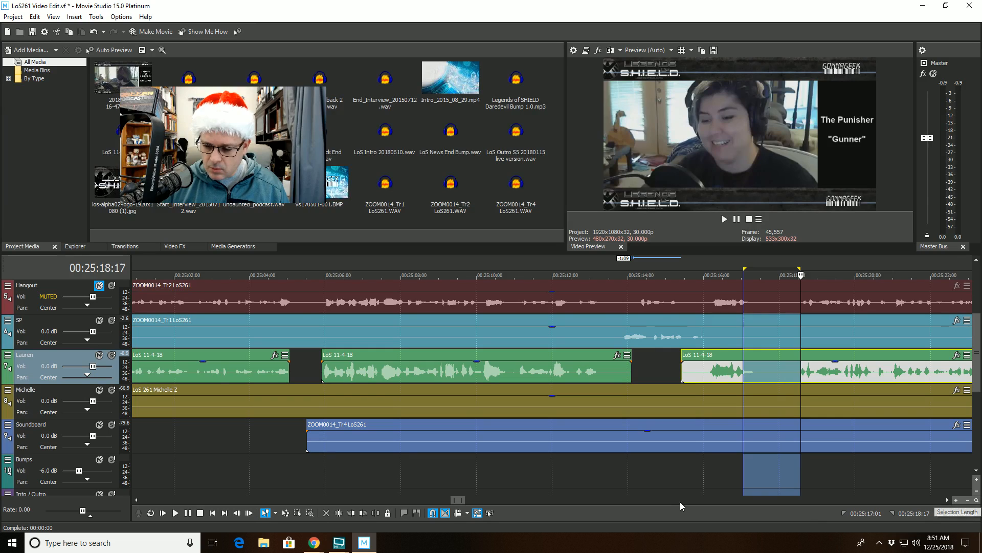
click(694, 465)
drag(759, 469, 803, 467)
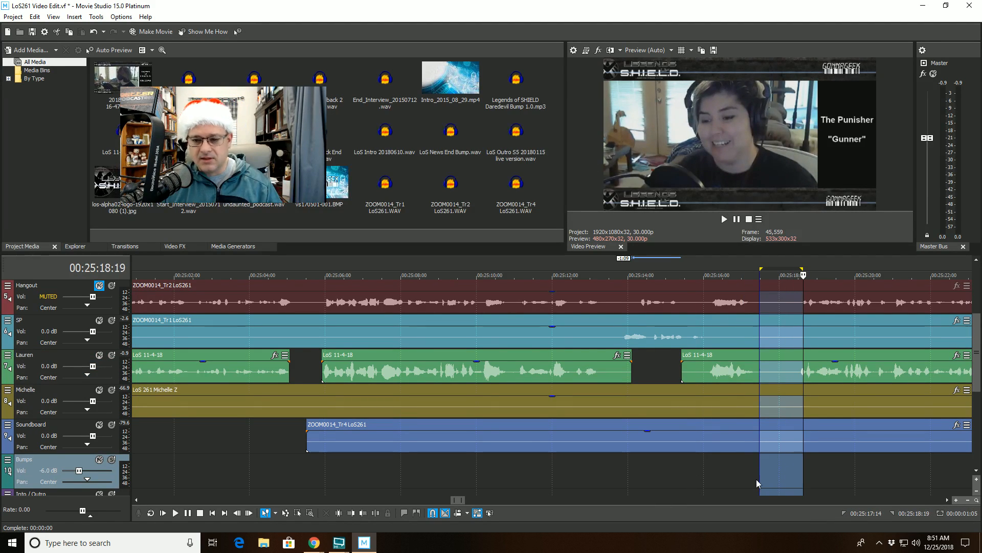
Step: Replay the trimmed section from 00:25:08:29 and let it run on to hear the conversation that follows
click(546, 465)
key(space)
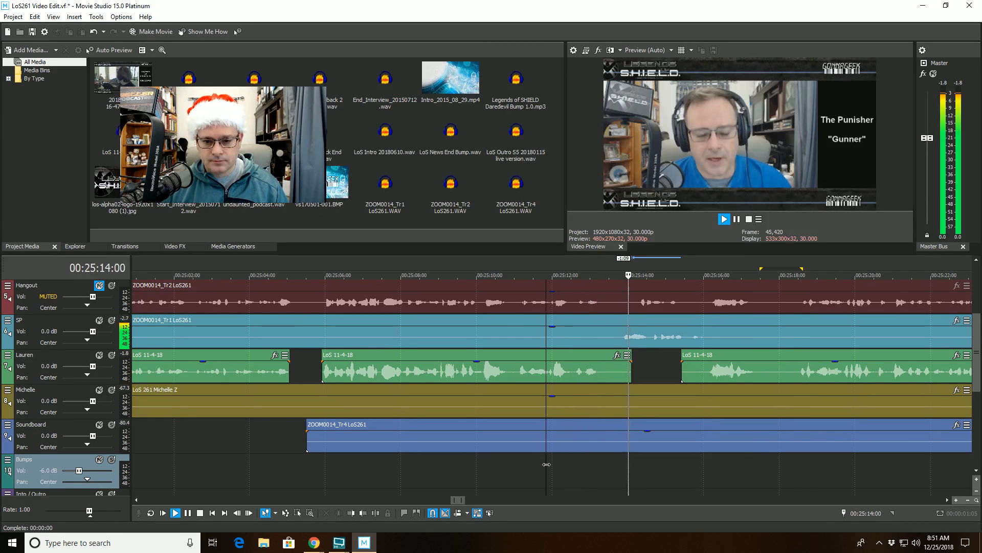
key(space)
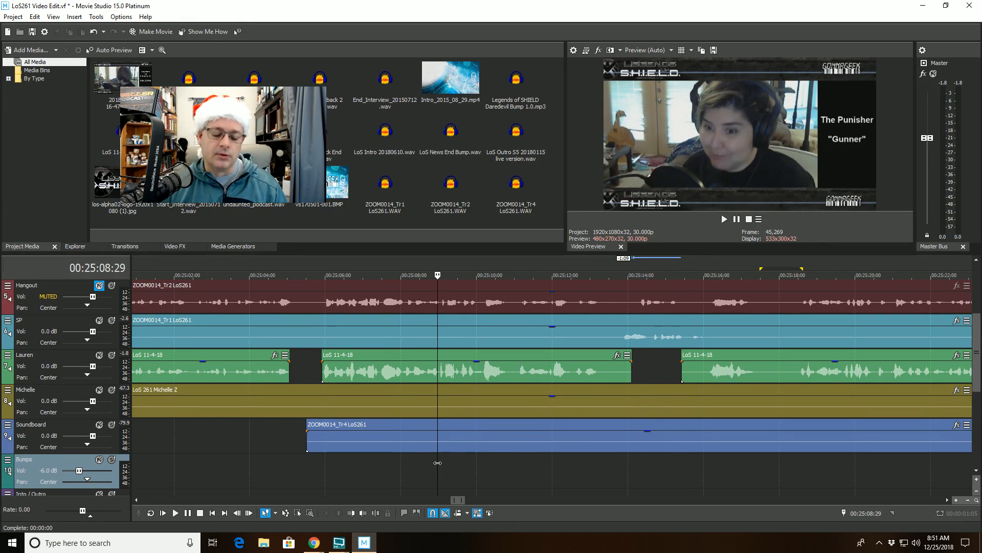
key(space)
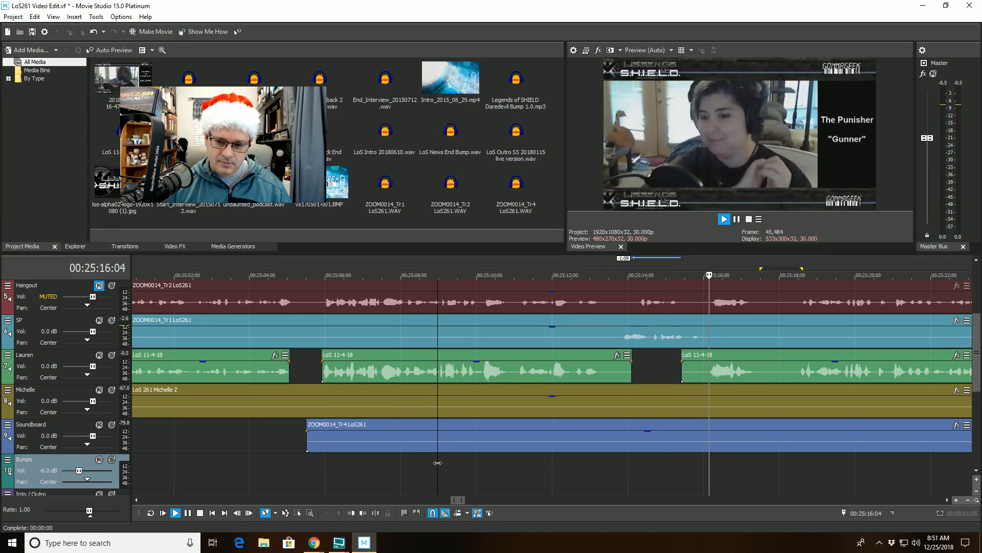
scroll(627, 438, down, 2)
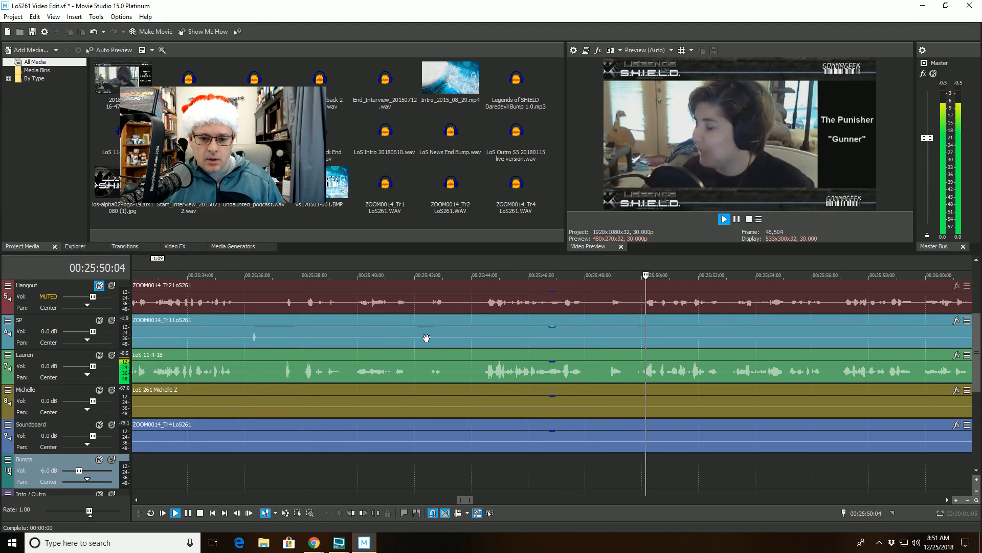
Step: Set the playback position to 00:25:34:24 and listen to the conversation on from there
click(434, 355)
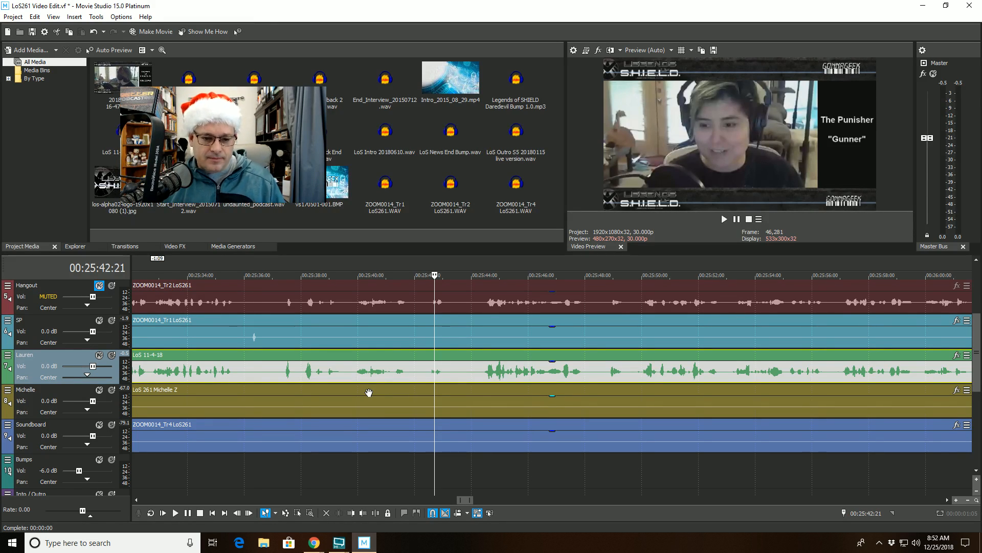
click(231, 322)
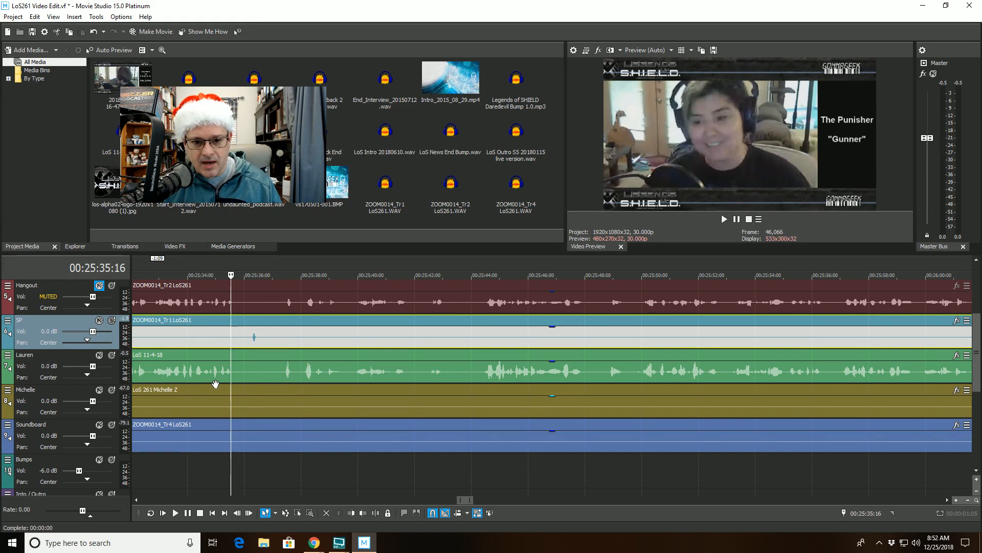
click(210, 468)
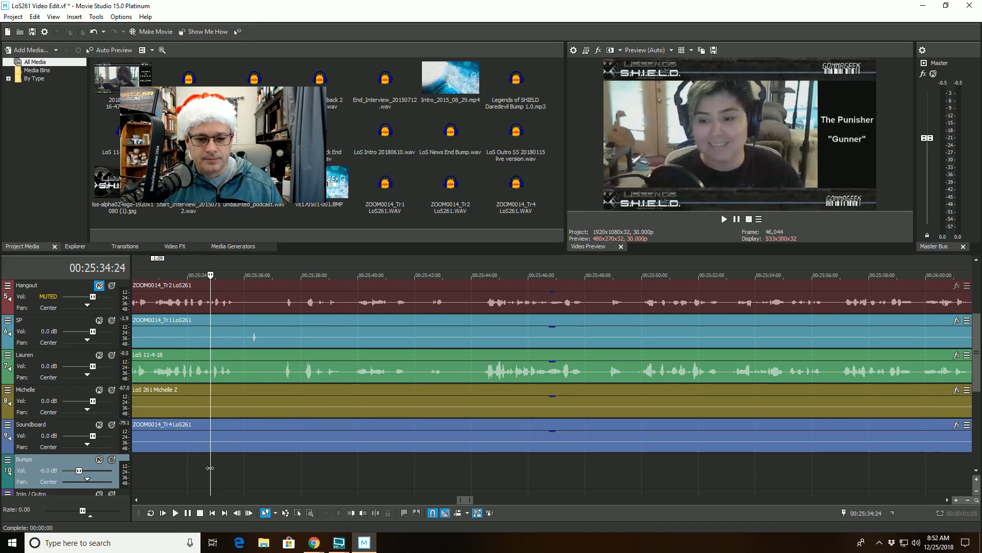
key(space)
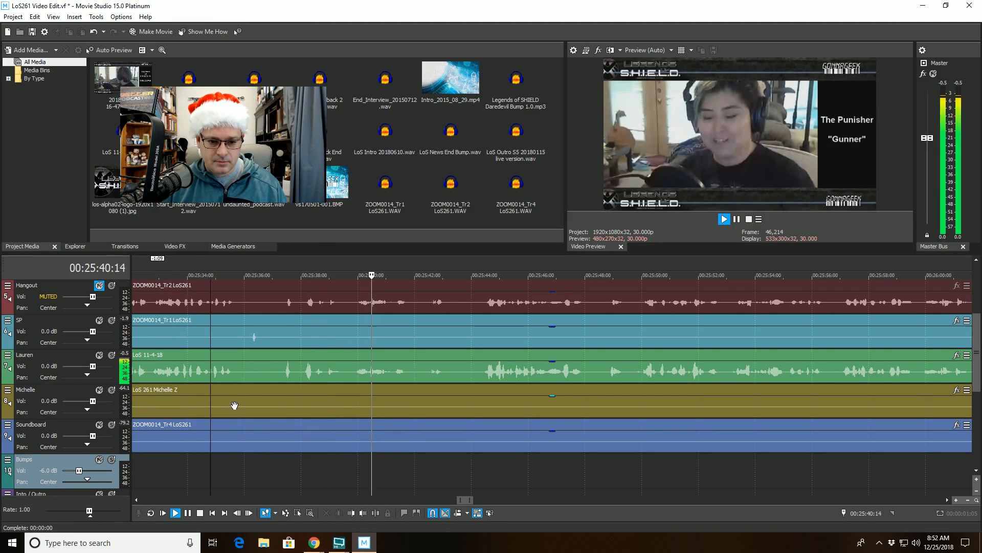
Step: Split the LoS 11-4-18 clip on track 7 at 00:25:39:10 and trim the second piece's start to 00:25:39:28
click(323, 374)
scroll(328, 388, up, 5)
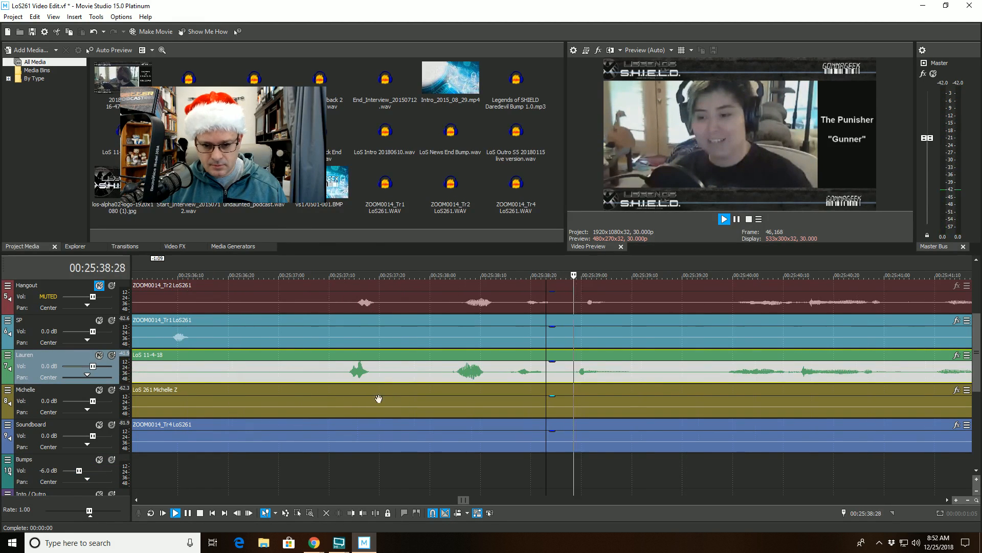
click(635, 378)
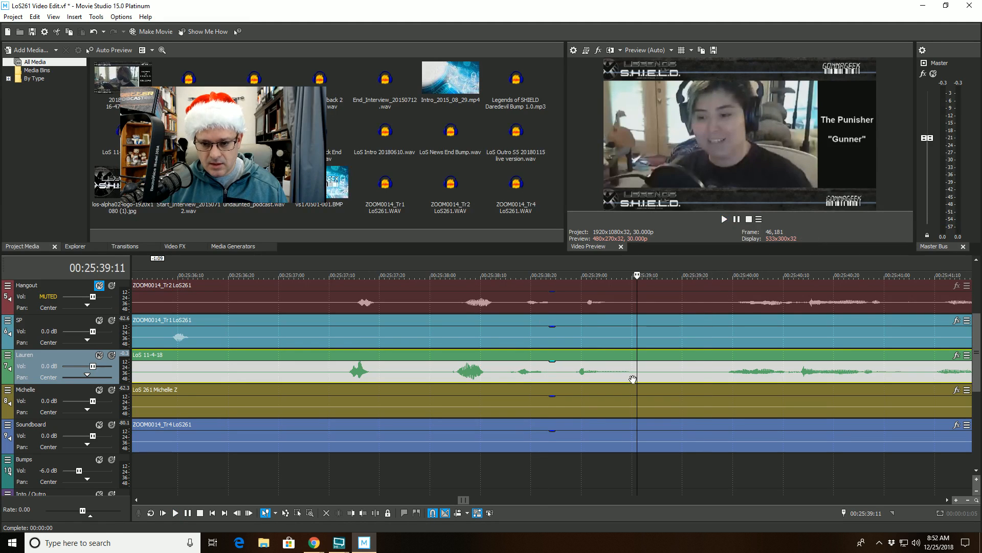
scroll(558, 415, up, 2)
click(539, 379)
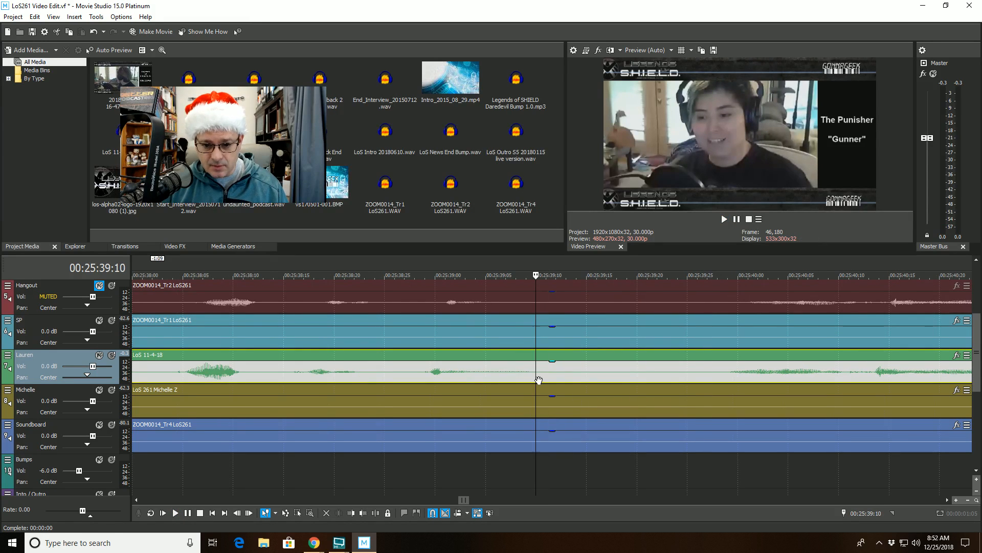
click(375, 514)
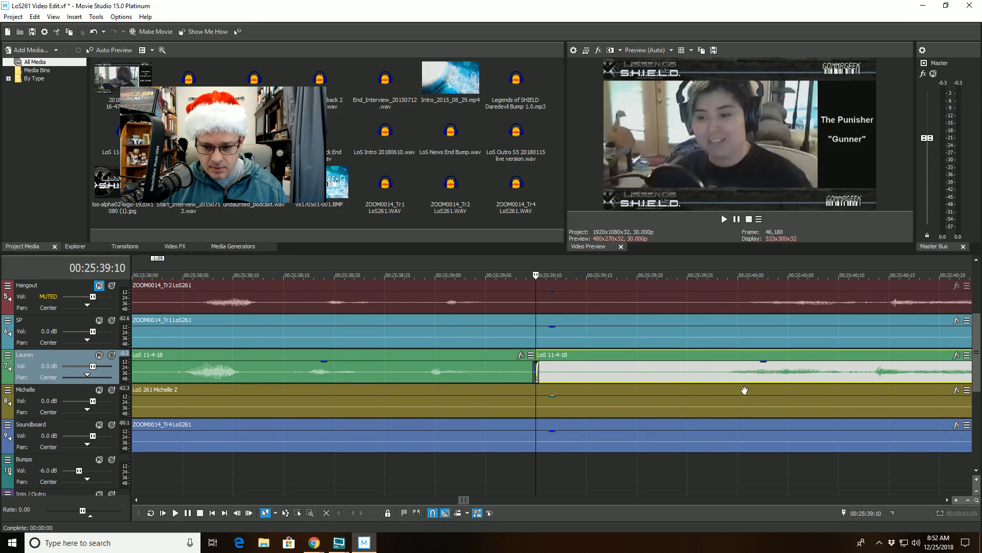
click(718, 378)
click(355, 514)
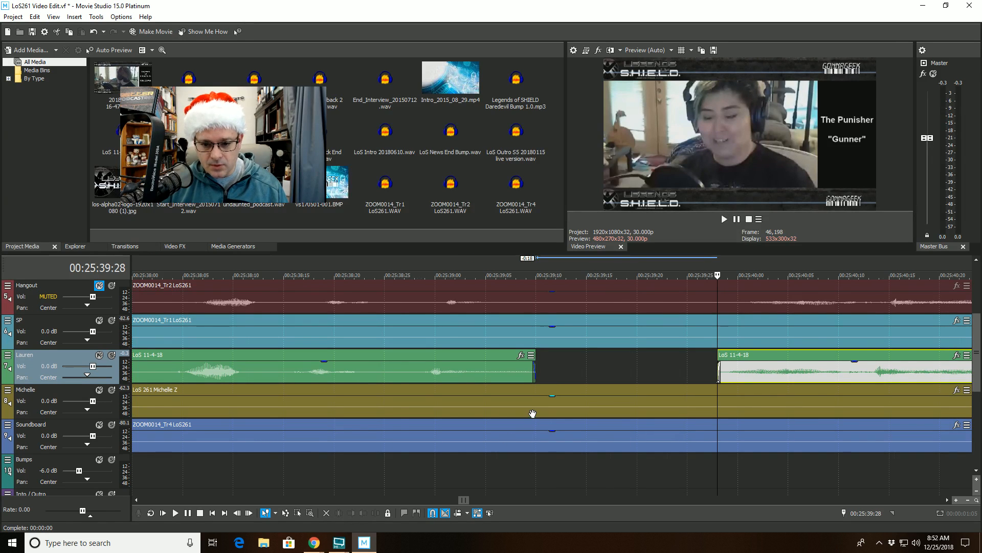
Step: Play the edit on track 7 from 00:25:37:15 to hear the transition across the new gap
scroll(454, 377, down, 5)
click(454, 377)
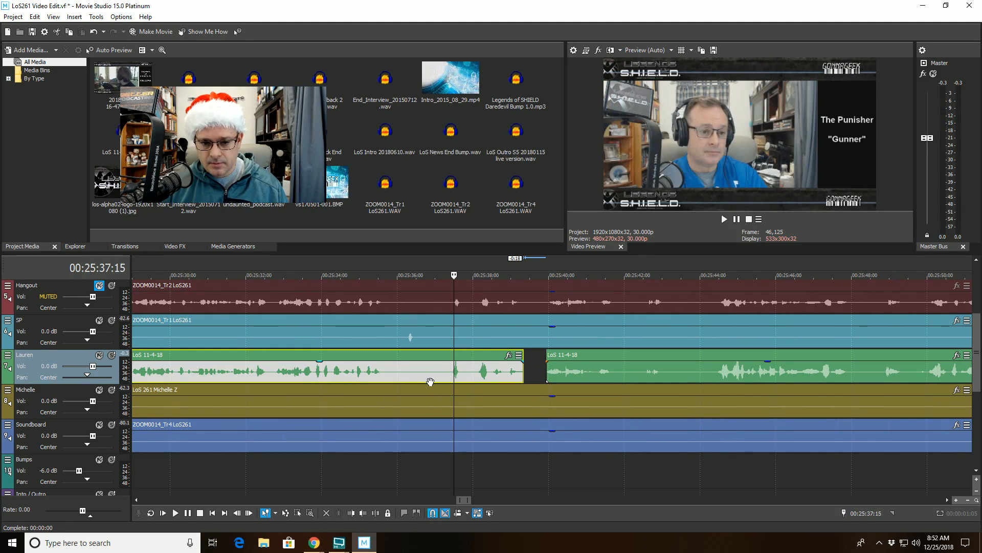
key(space)
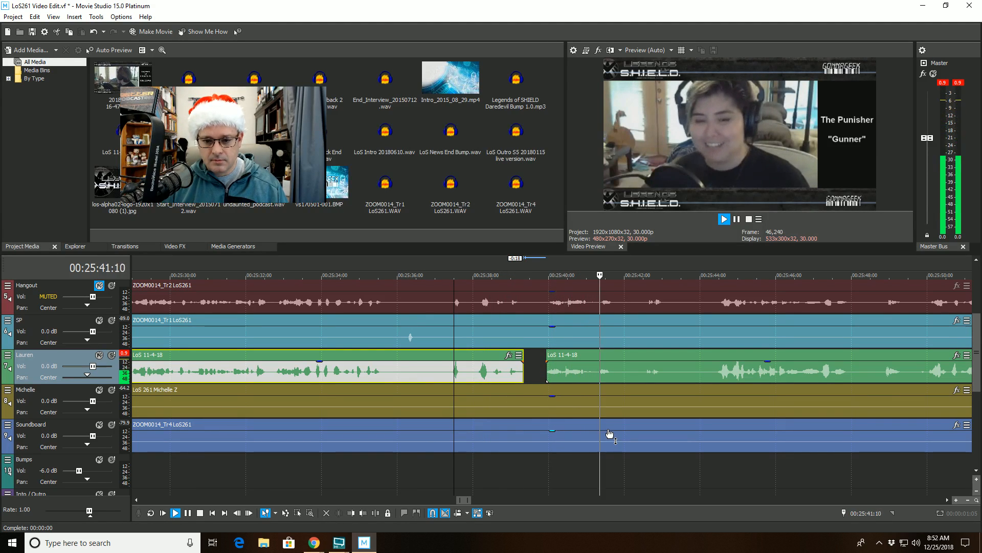
Step: Split the last track 7 clip at 00:25:43:02 and trim the start of the piece after it to 00:25:44:12
click(665, 376)
key(space)
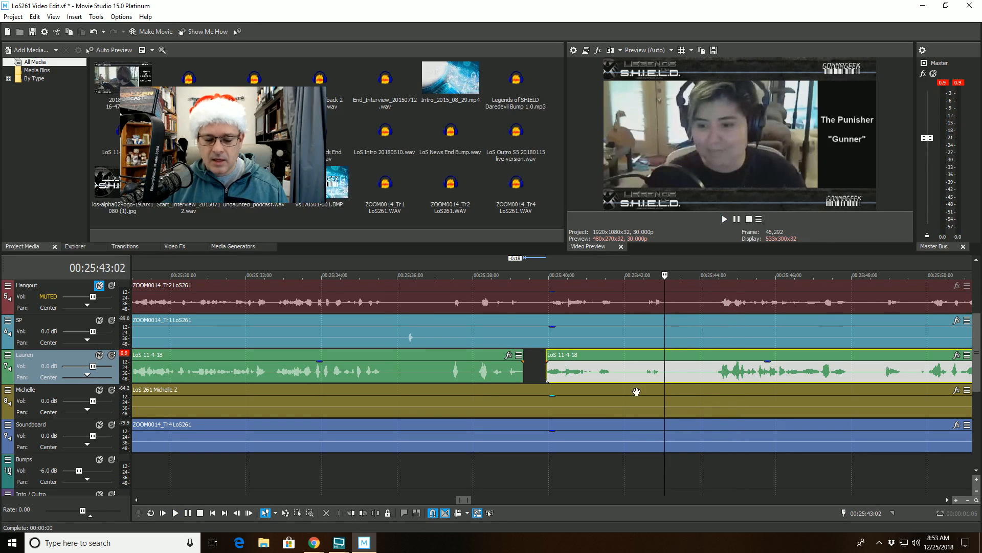
click(377, 513)
click(714, 358)
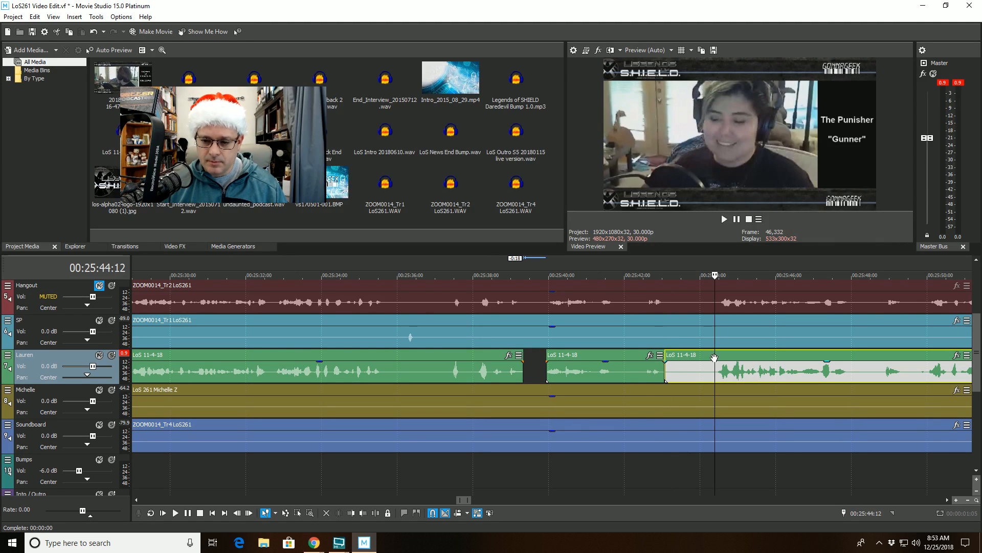
click(353, 513)
Step: Play from within the short track 7 clip between the two gaps and listen on into the following clip
click(586, 363)
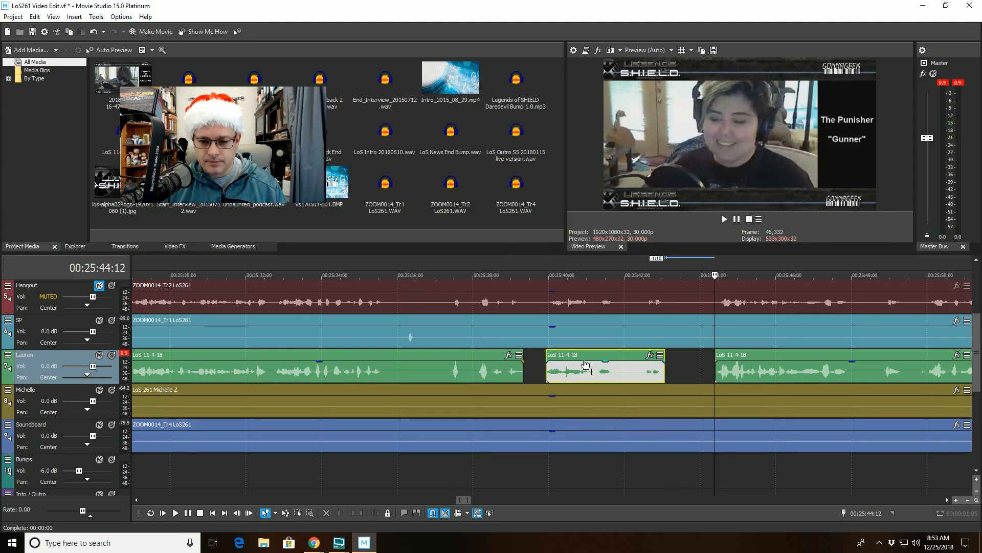
click(587, 356)
key(space)
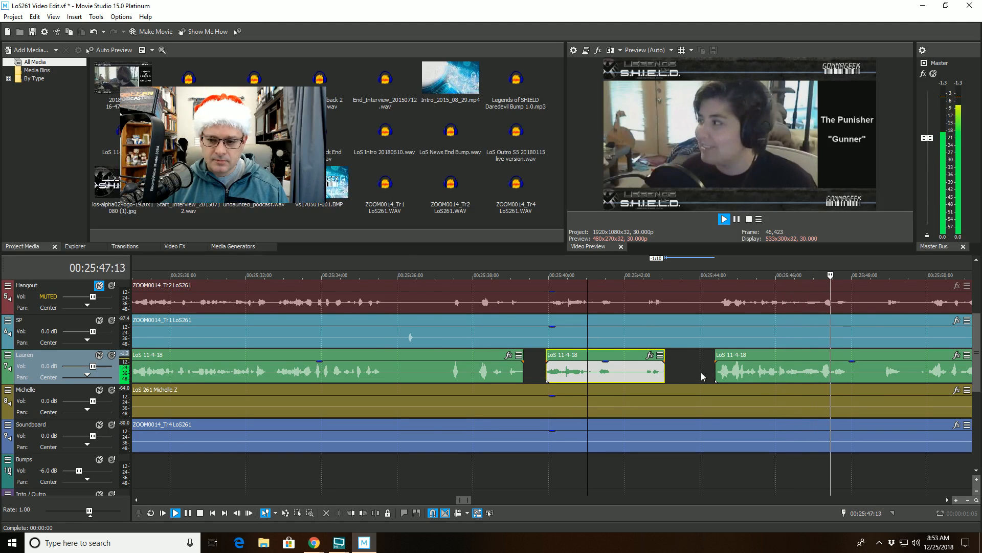
scroll(724, 375, down, 2)
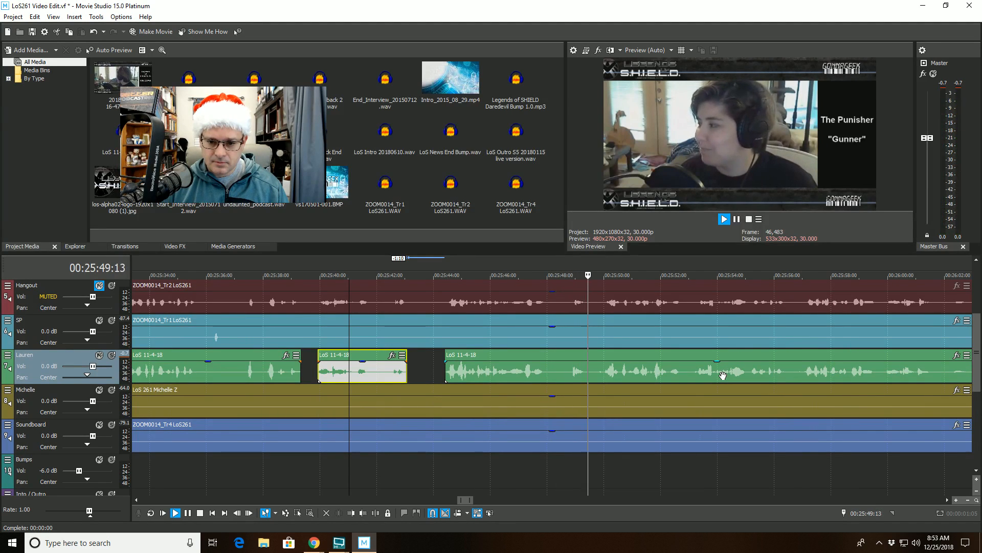
Step: Split the last track 7 clip at 00:25:48:17 and trim the second piece's start to 00:25:49:17
click(694, 382)
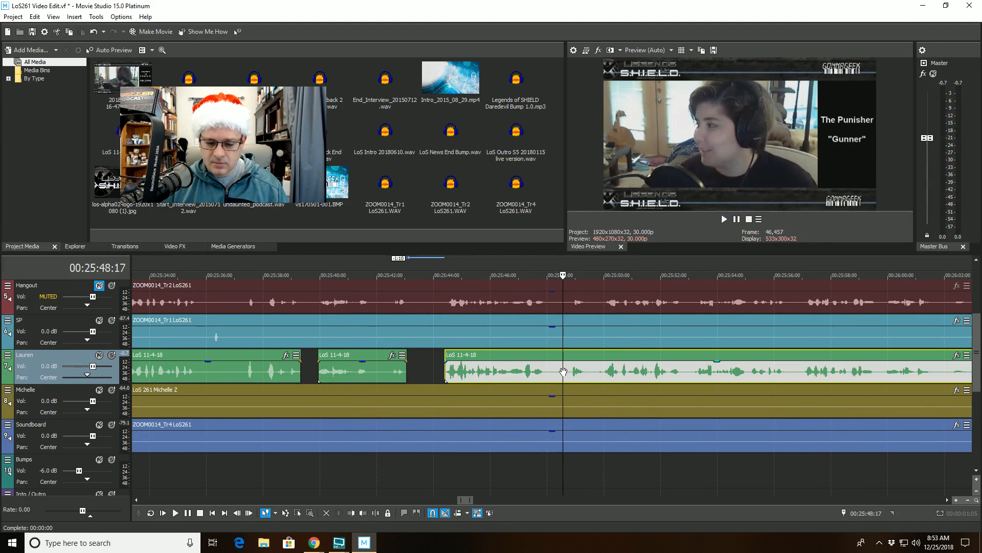
click(370, 514)
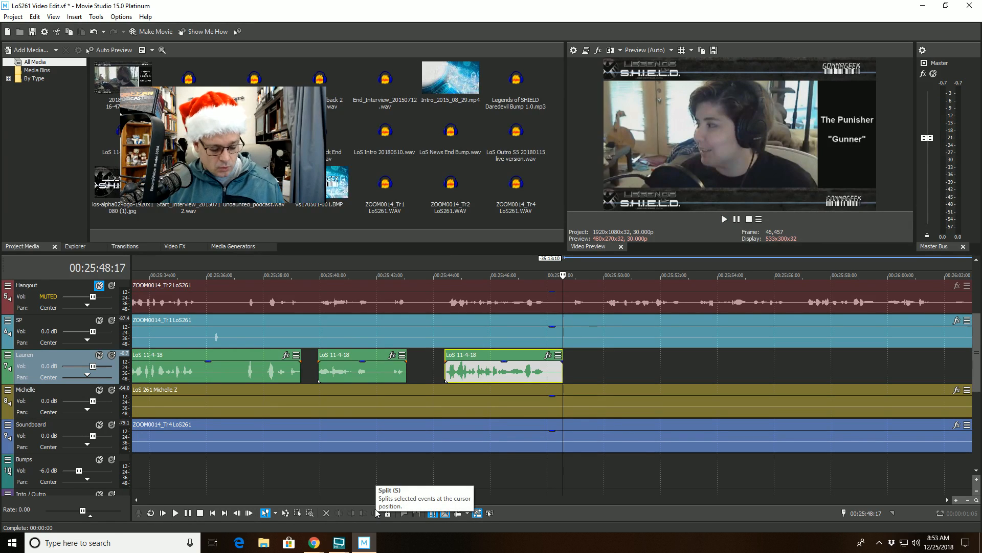
key(ctrl+z)
click(376, 513)
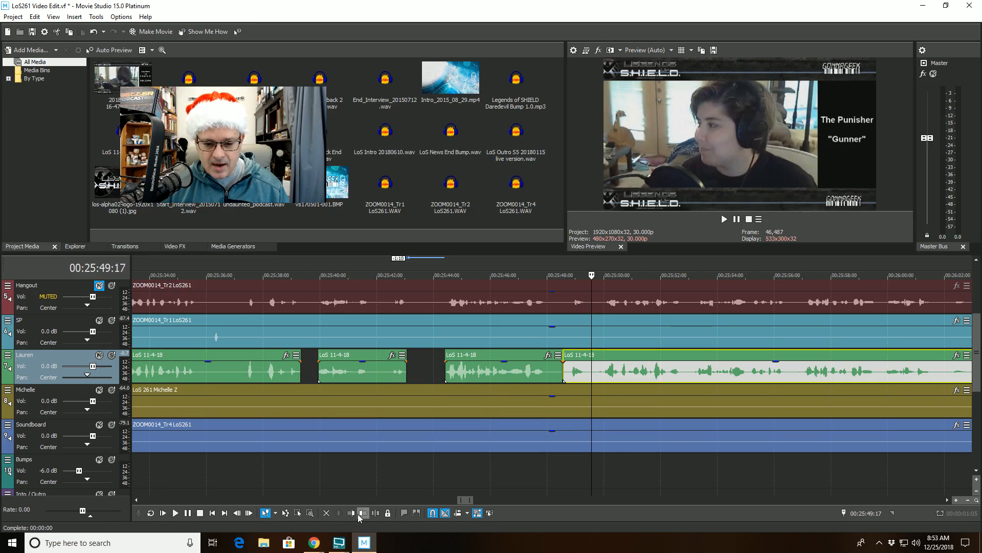
click(352, 515)
Step: Listen to the latest track 7 cut from 00:25:47:03, and replay it from 00:25:45:10
click(521, 336)
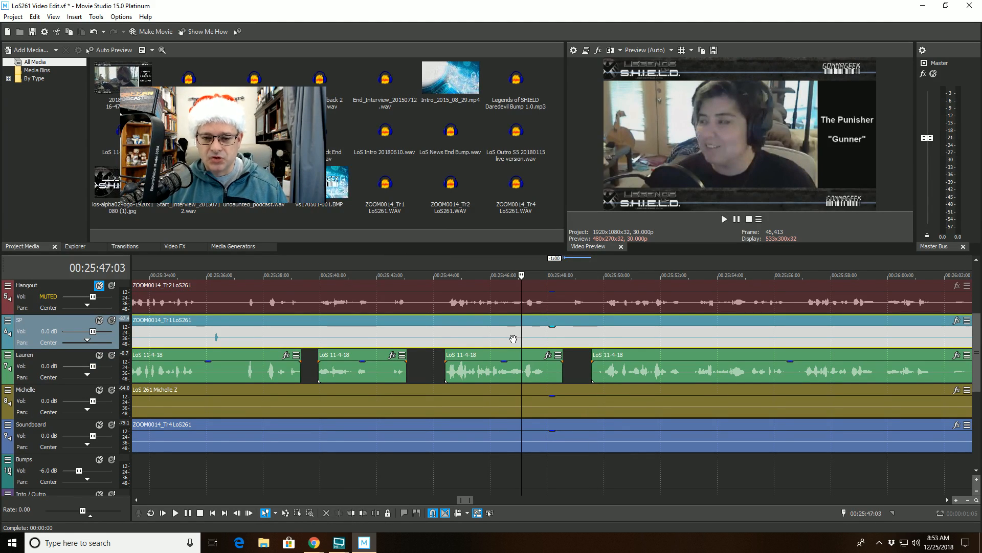
key(space)
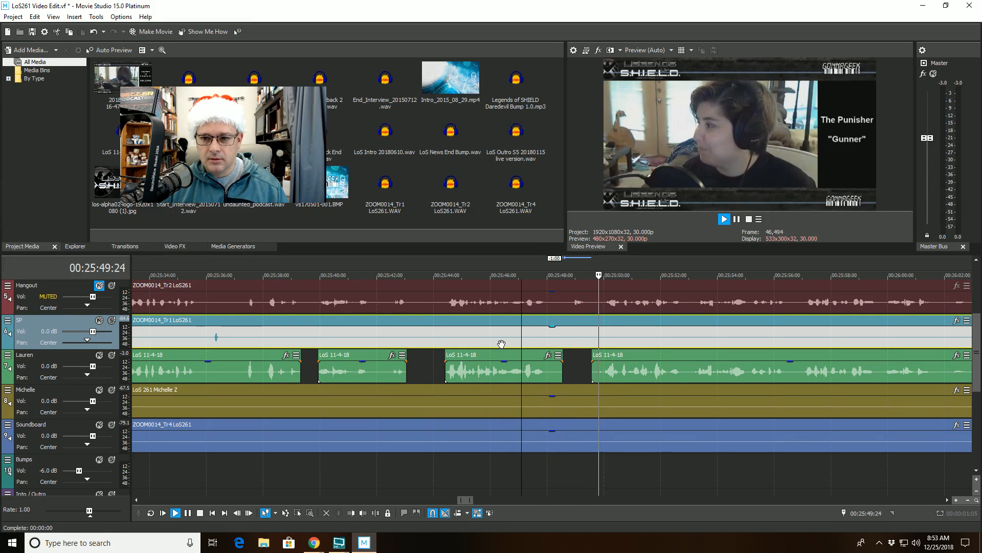
key(space)
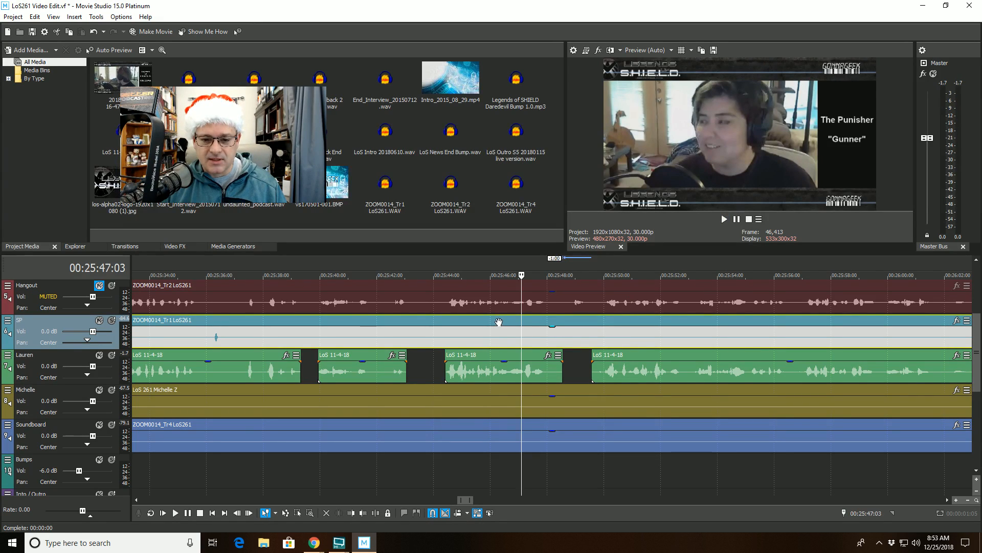
click(499, 321)
click(471, 323)
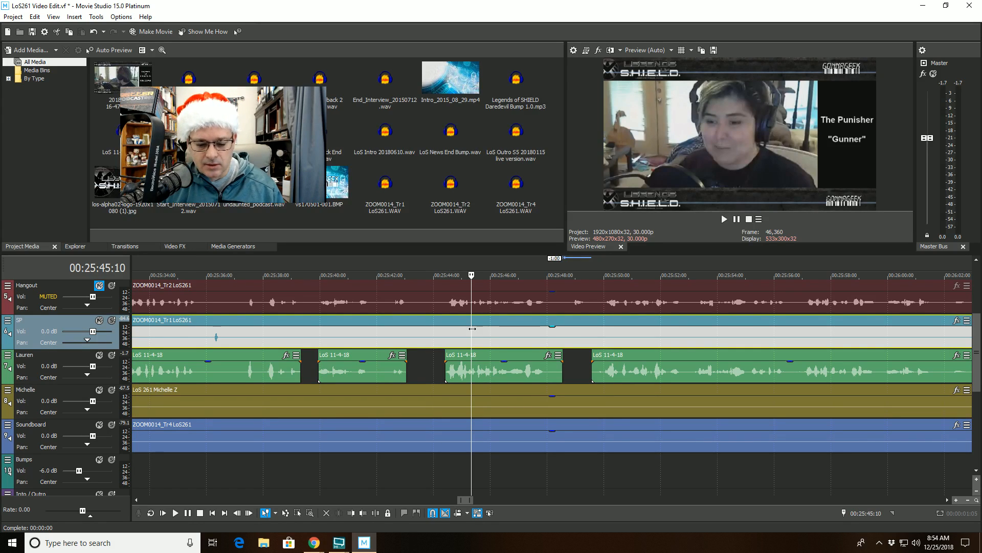
key(space)
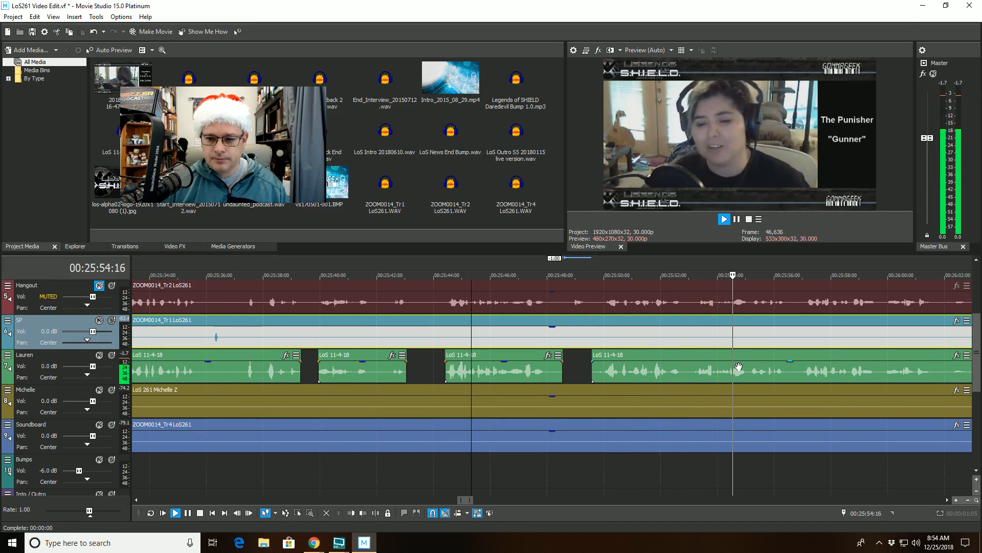
Step: Examine the Soundboard audio on track 9 around 00:41:07:16 and the speech on track 6 around 00:41:04:19
scroll(598, 338, down, 4)
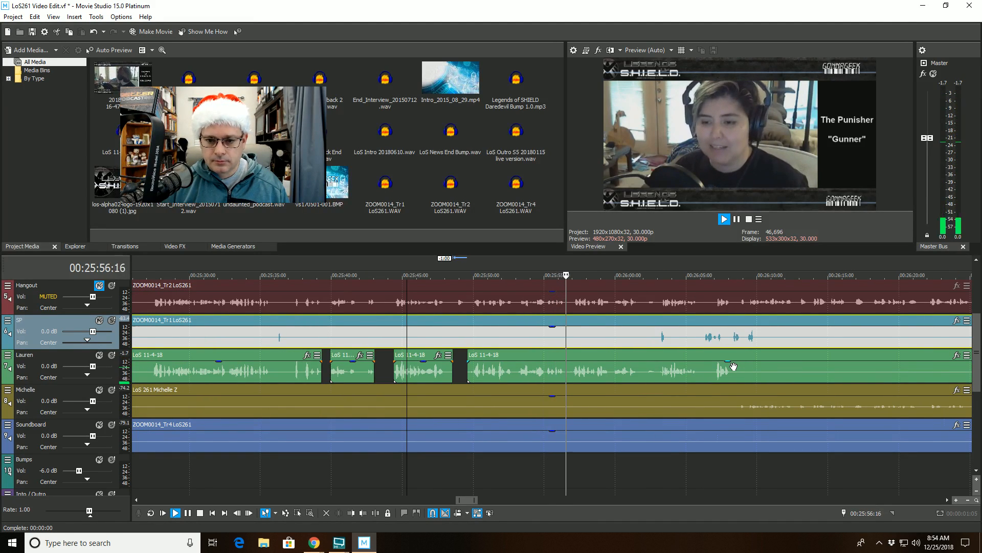
scroll(732, 368, down, 6)
scroll(731, 373, down, 5)
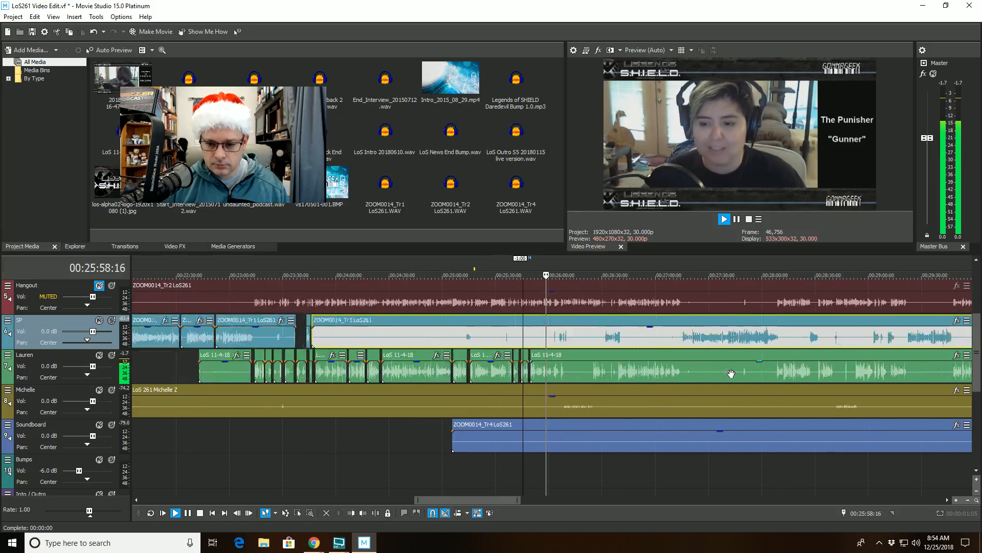
scroll(729, 377, down, 2)
scroll(729, 377, down, 4)
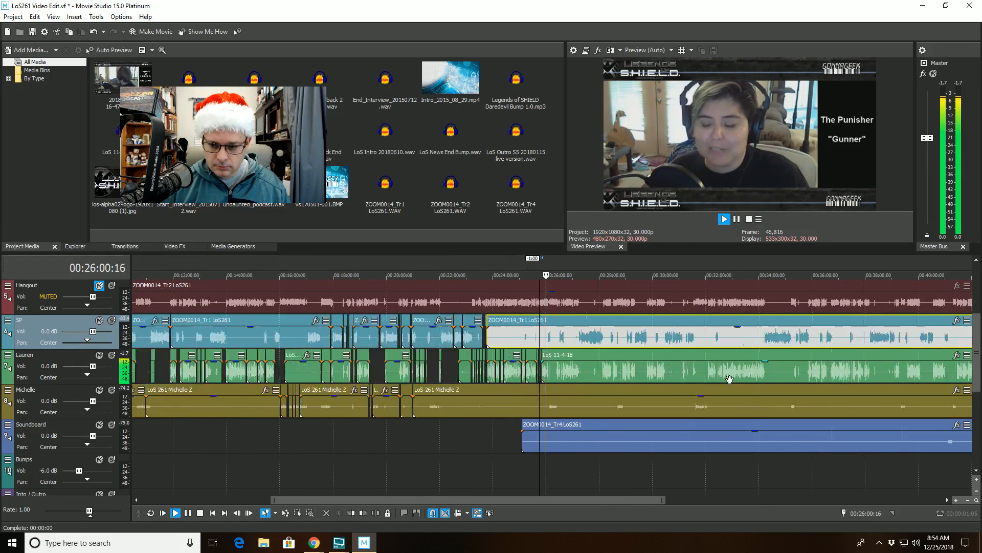
click(817, 425)
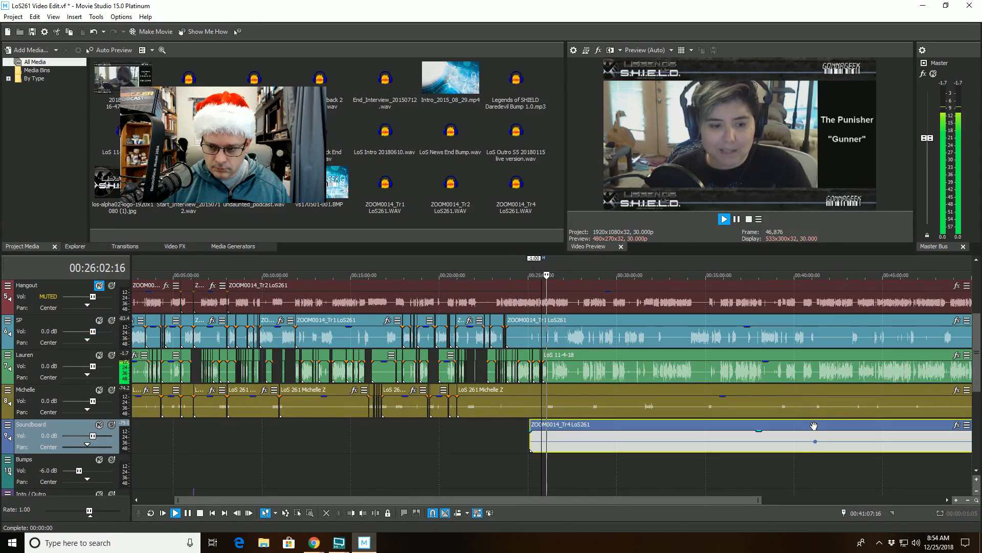
scroll(568, 383, up, 20)
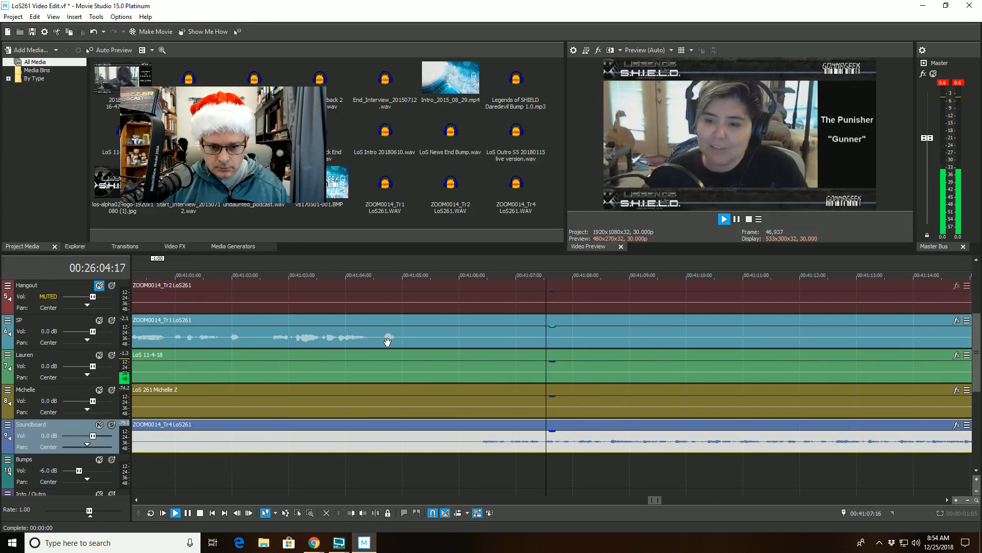
click(382, 340)
Step: Return to the edited section, stop at 00:26:00:24, and compare the upcoming waveforms with the whole project timeline
scroll(463, 386, down, 10)
scroll(462, 386, down, 10)
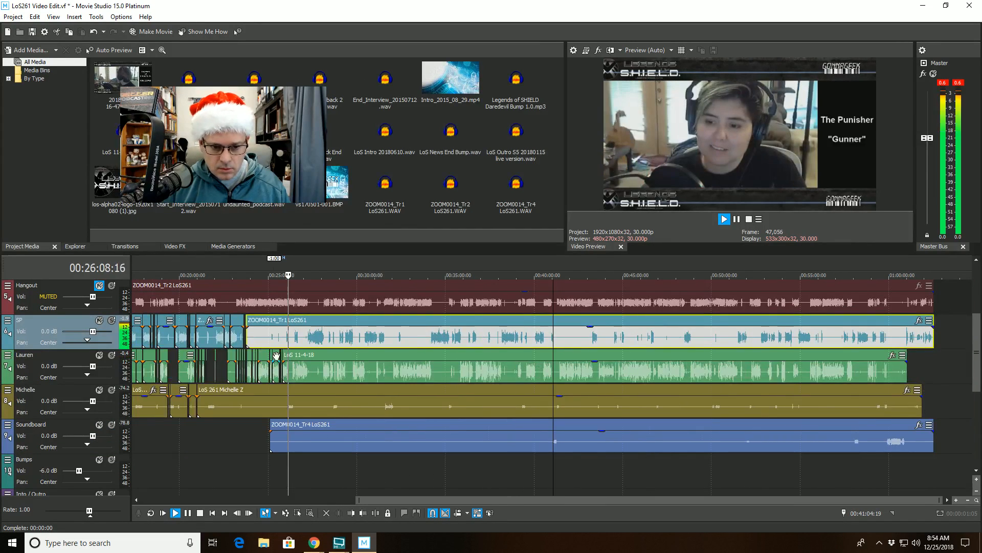
click(281, 338)
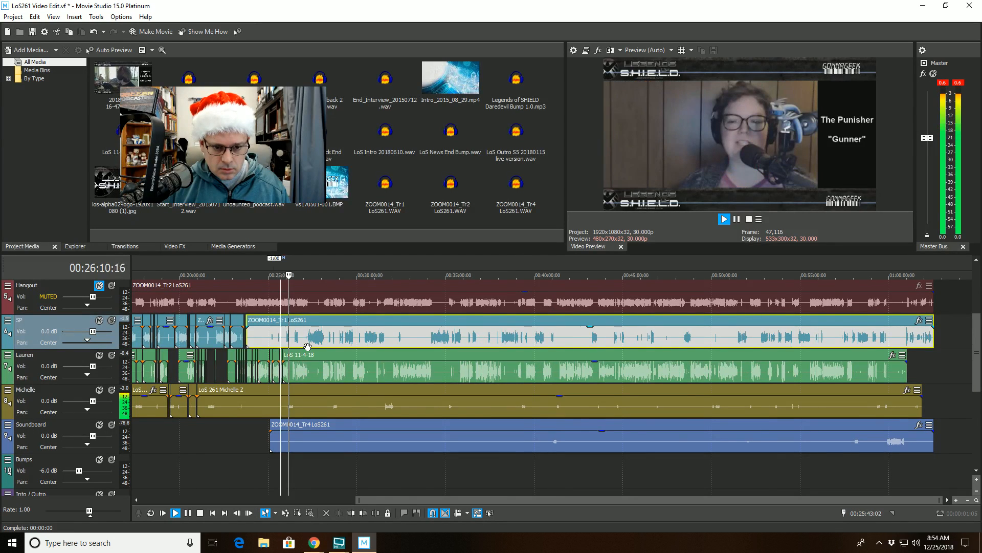
scroll(630, 340, up, 10)
click(630, 339)
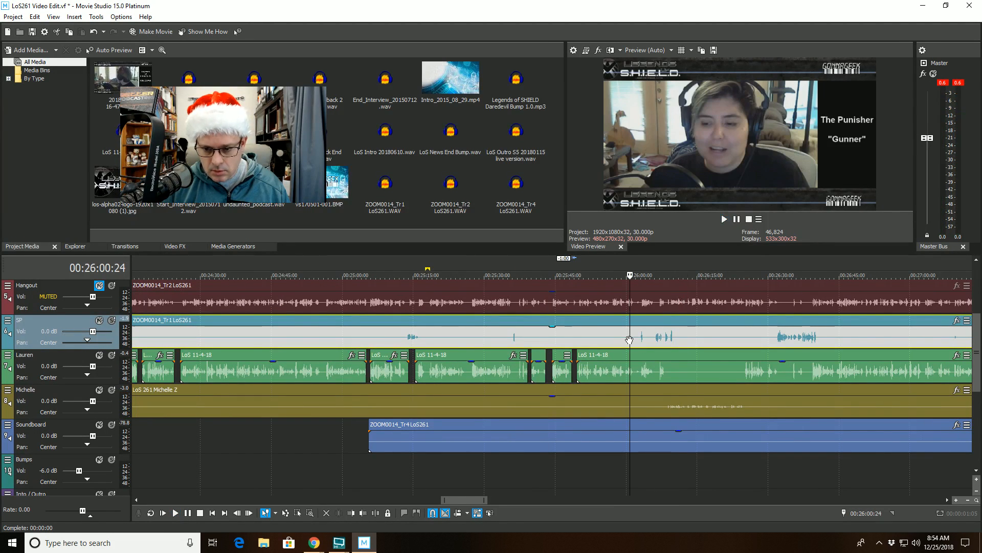
scroll(632, 363, up, 6)
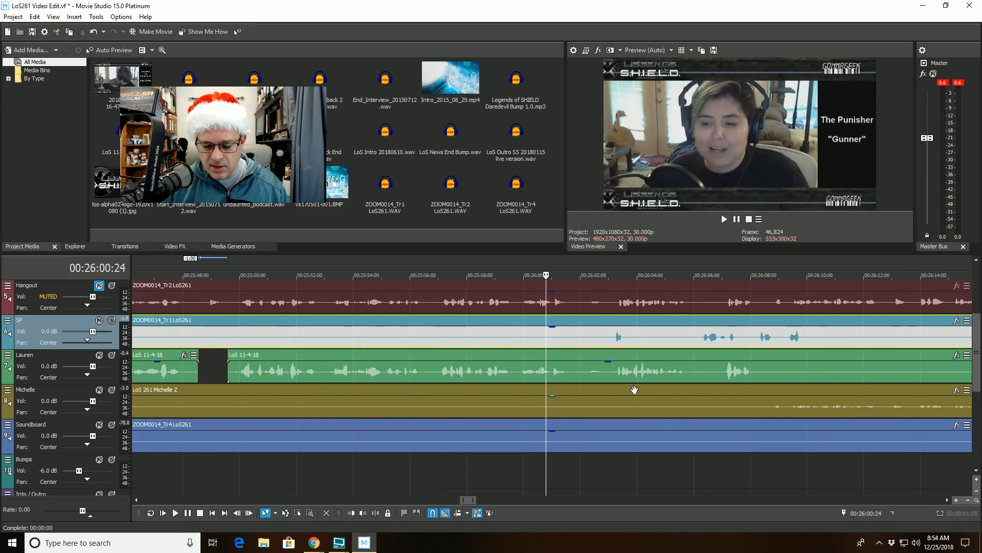
scroll(734, 449, down, 15)
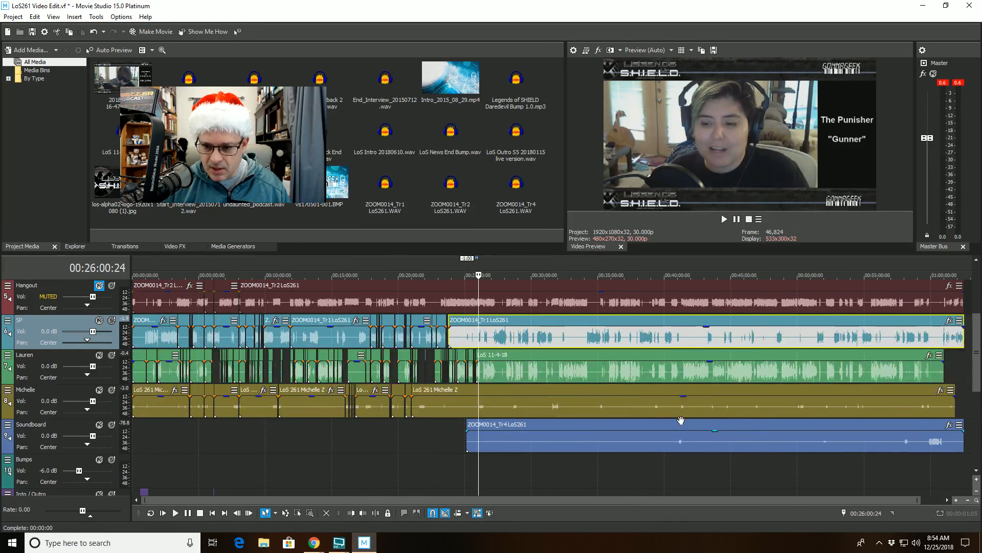
scroll(542, 400, up, 8)
scroll(543, 400, up, 3)
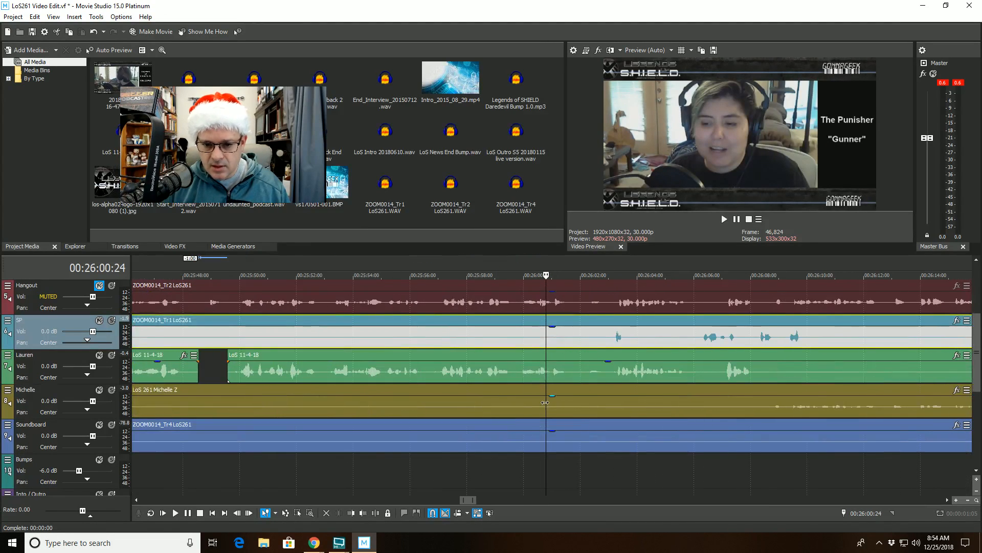
Step: Listen on from 00:26:00:24, split the track 7 clip at 00:26:02:01, and trim the second piece's start to 00:26:02:27
key(space)
key(space)
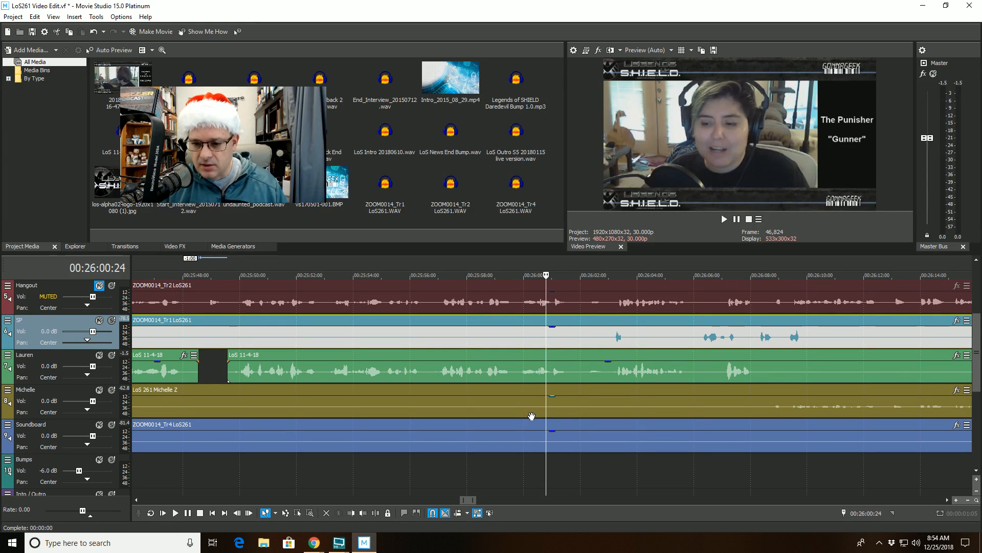
key(space)
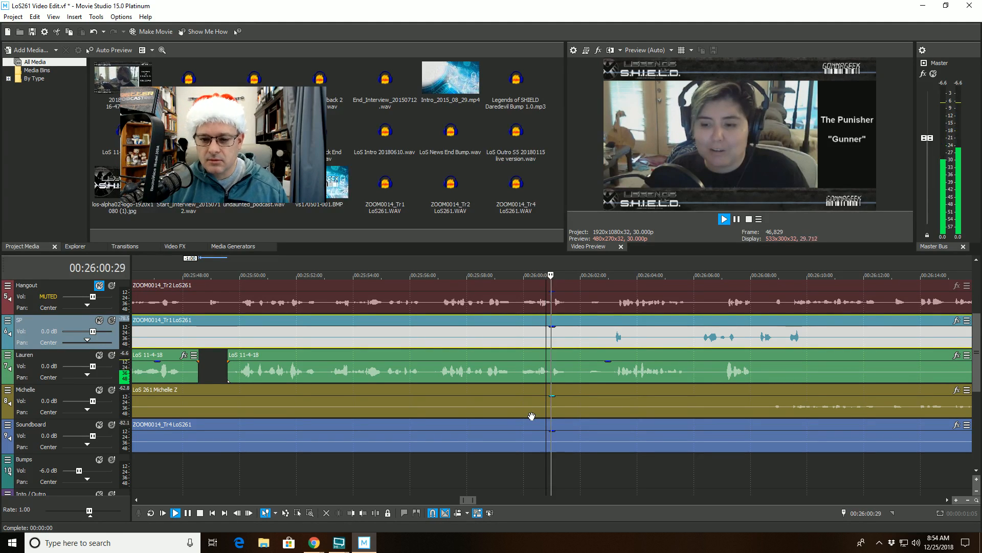
click(581, 377)
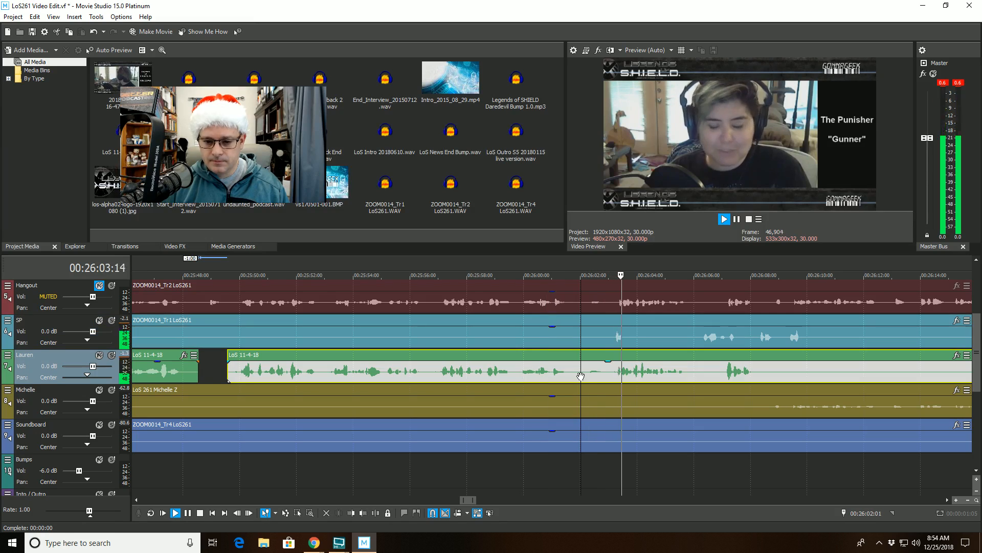
key(space)
click(376, 513)
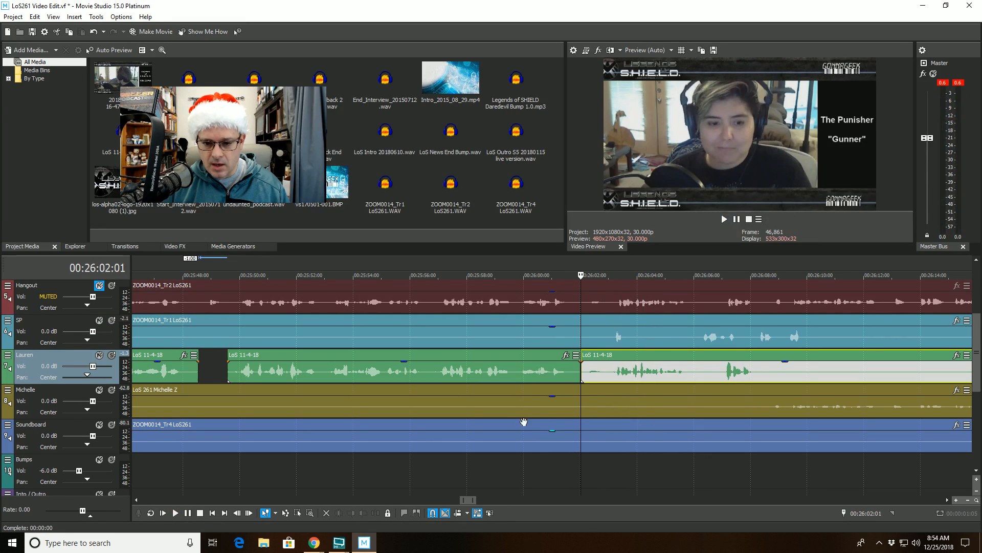
click(606, 379)
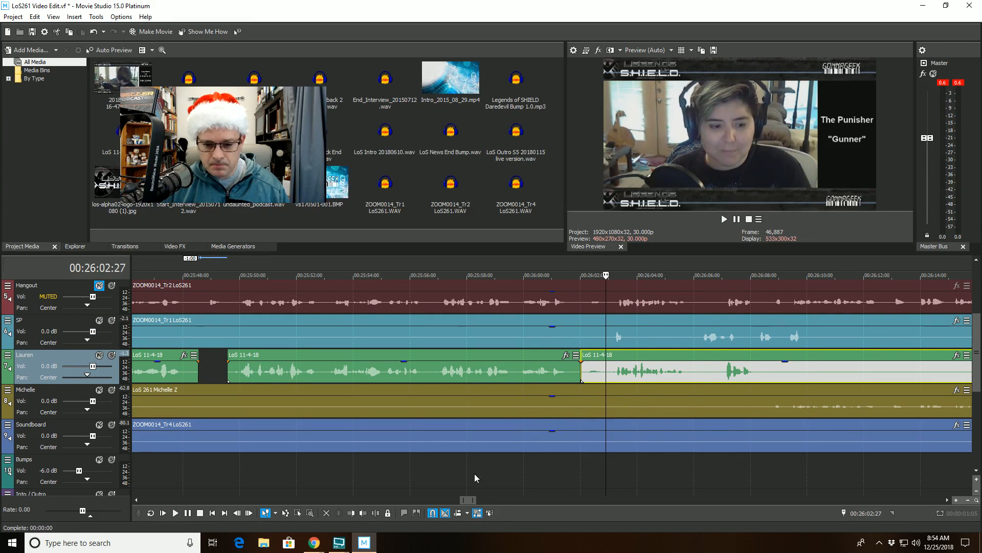
click(362, 513)
Step: Split the track 6 clip at 00:26:02:27 and trim the second piece's start to 00:26:03:25
click(631, 338)
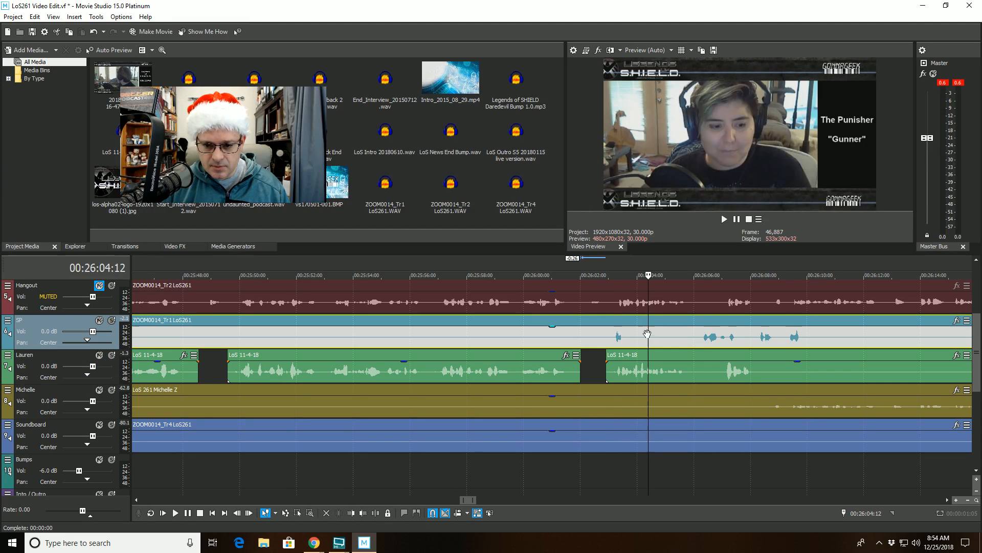
click(608, 338)
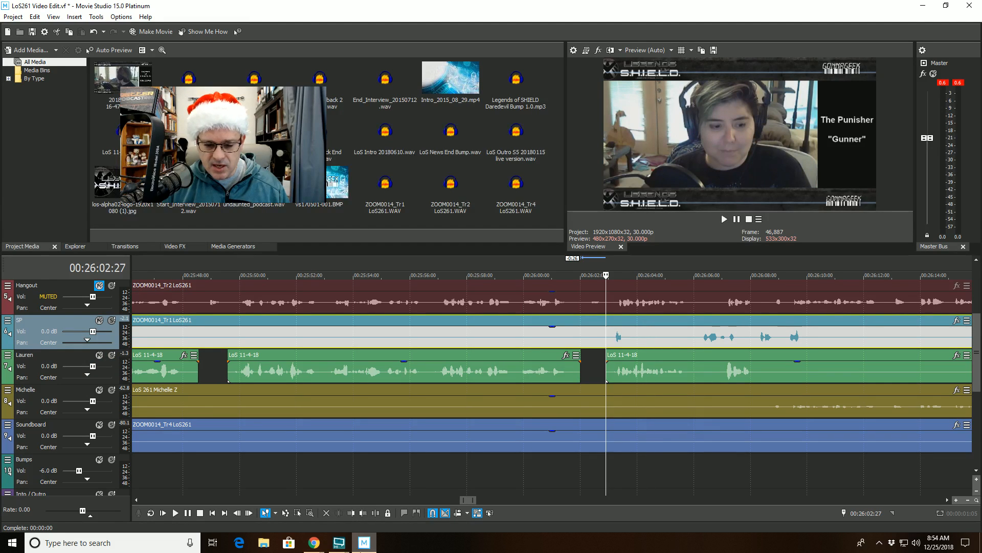
click(375, 513)
click(632, 338)
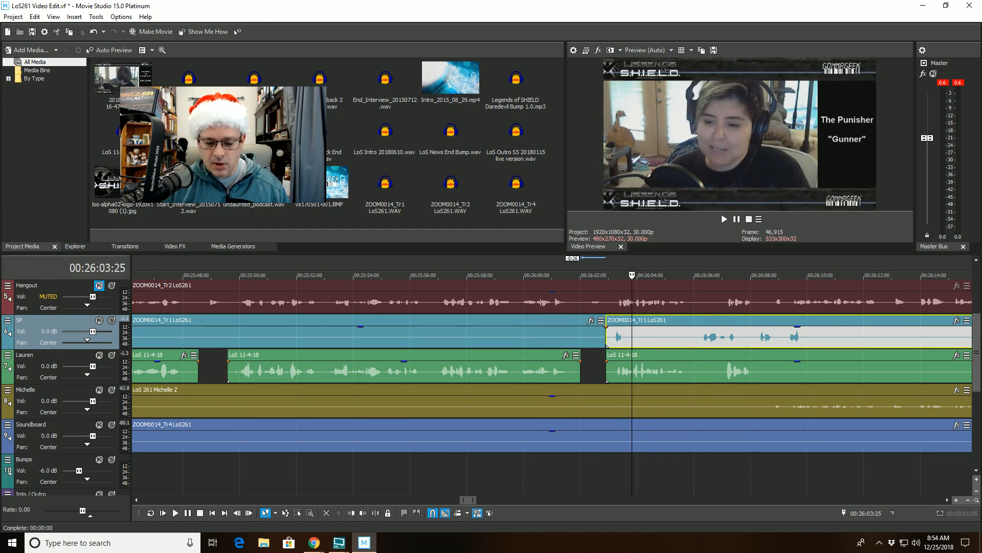
click(351, 512)
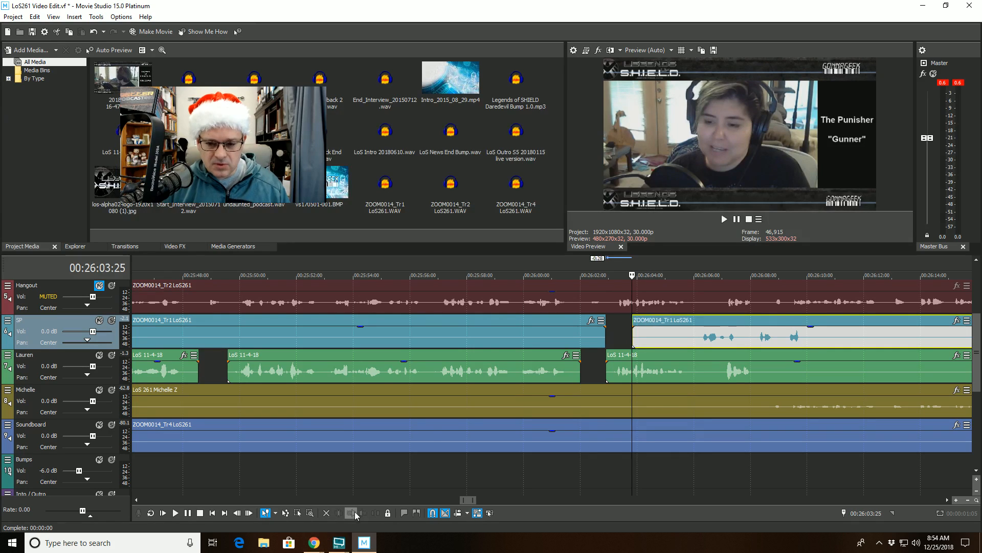
Step: Play a short stretch of the edited section from 00:25:58:05 and save the project
click(543, 336)
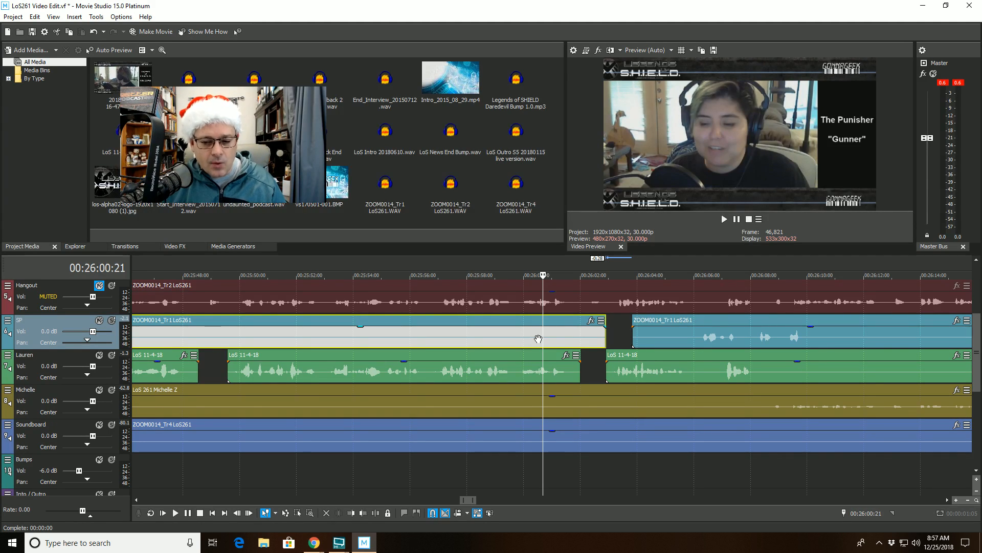
click(470, 296)
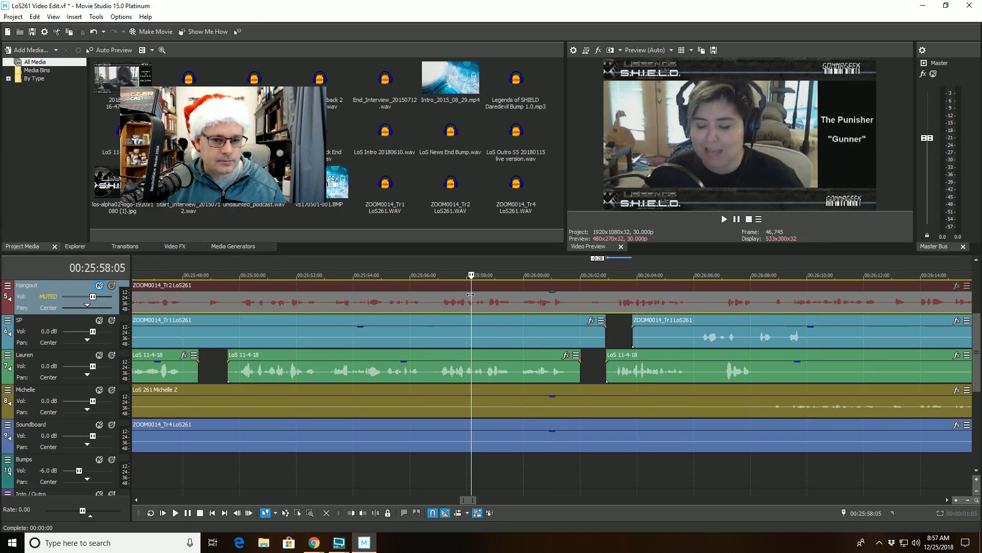
key(space)
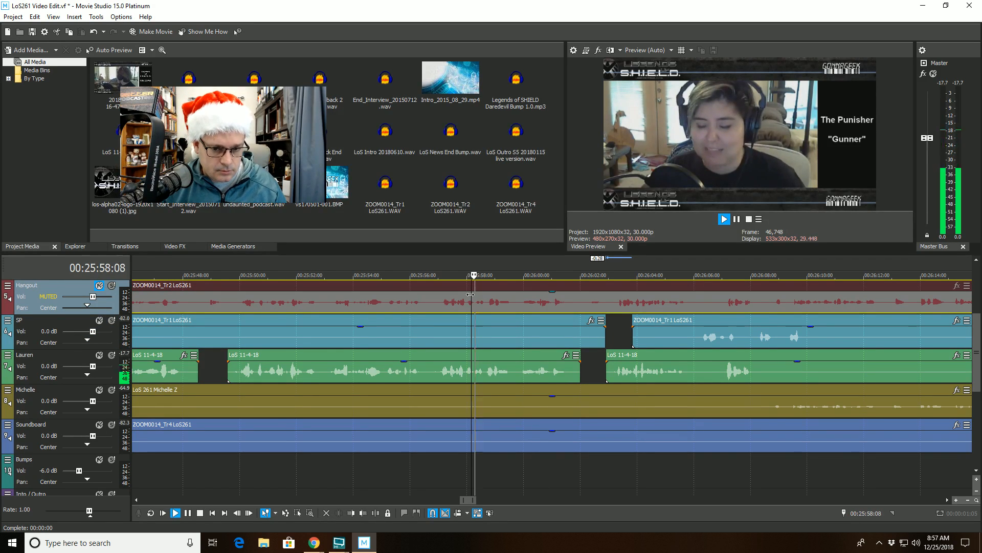
key(space)
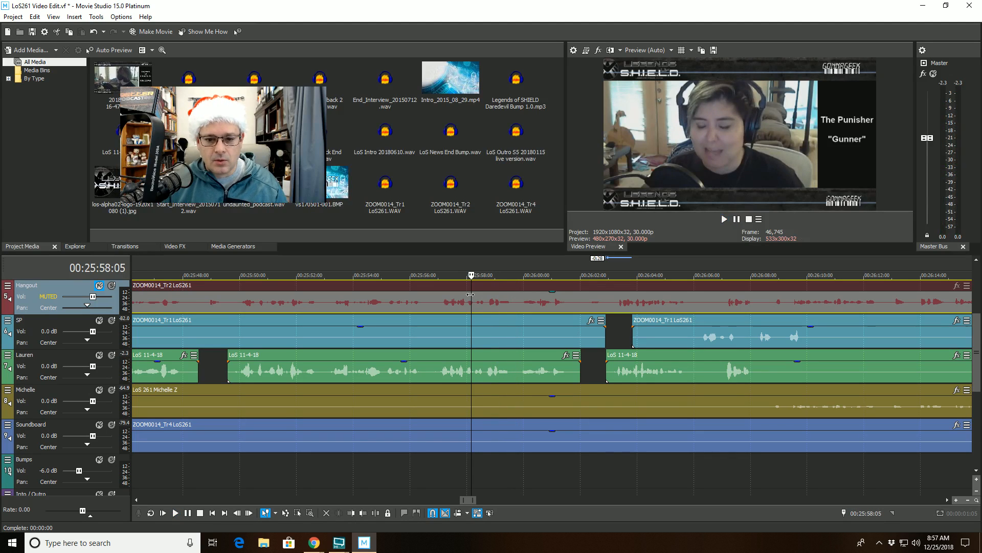
click(13, 17)
click(32, 68)
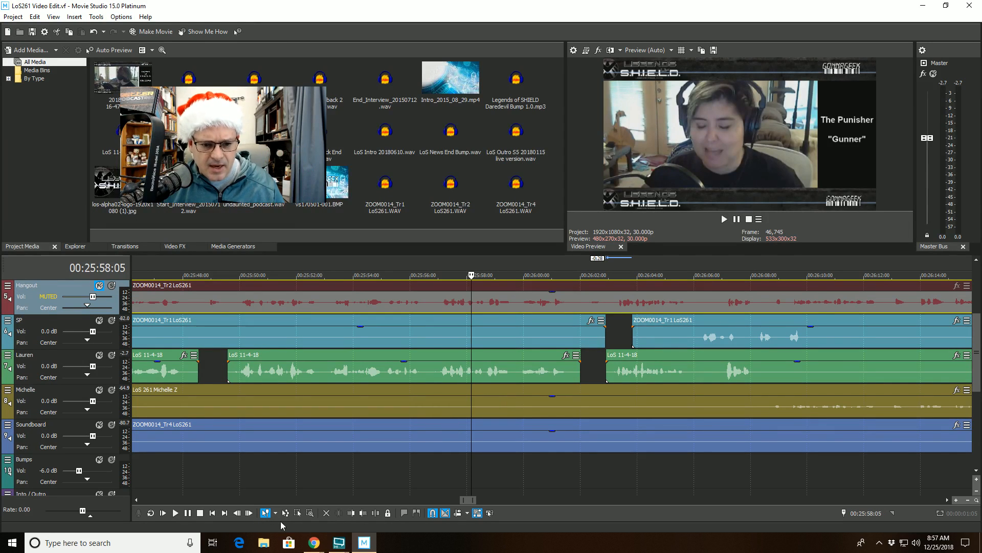
Step: Listen on from 00:25:58:05 and split the last track 6 clip at 00:26:06:26
click(175, 513)
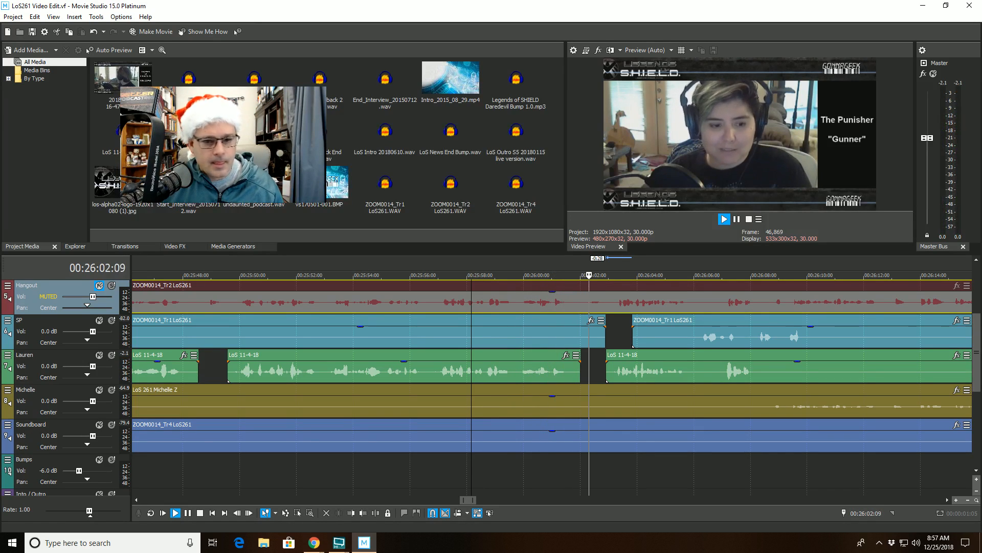
scroll(642, 403, up, 3)
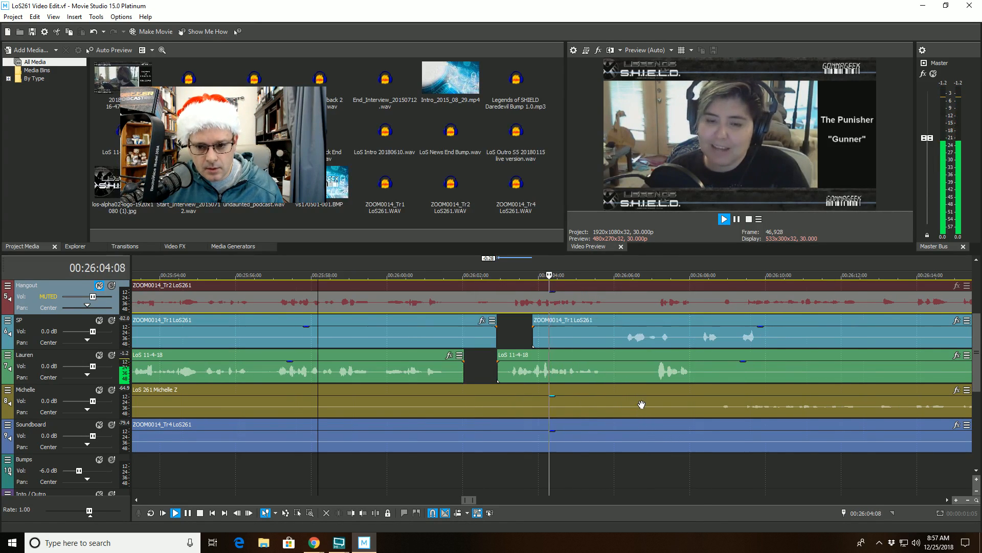
scroll(640, 404, down, 3)
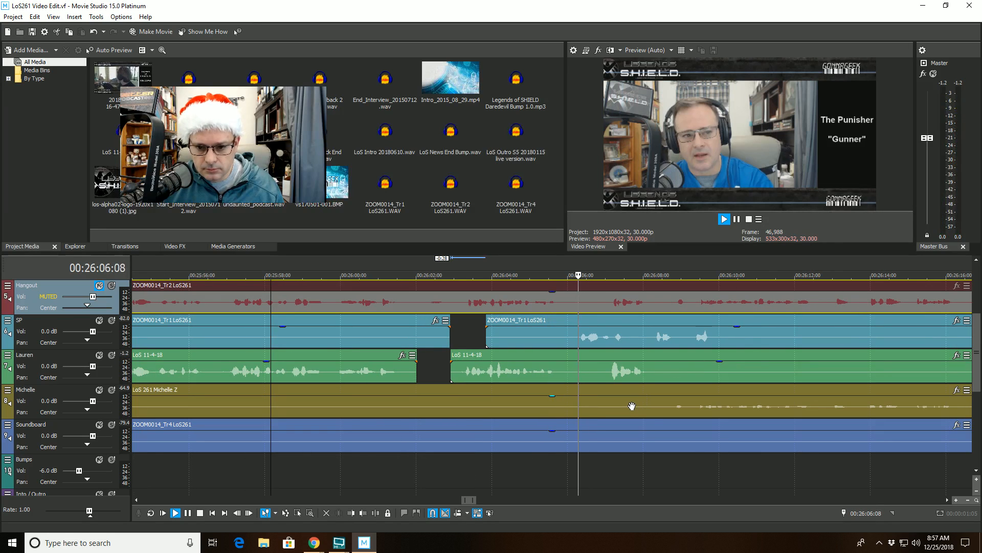
click(600, 342)
key(s)
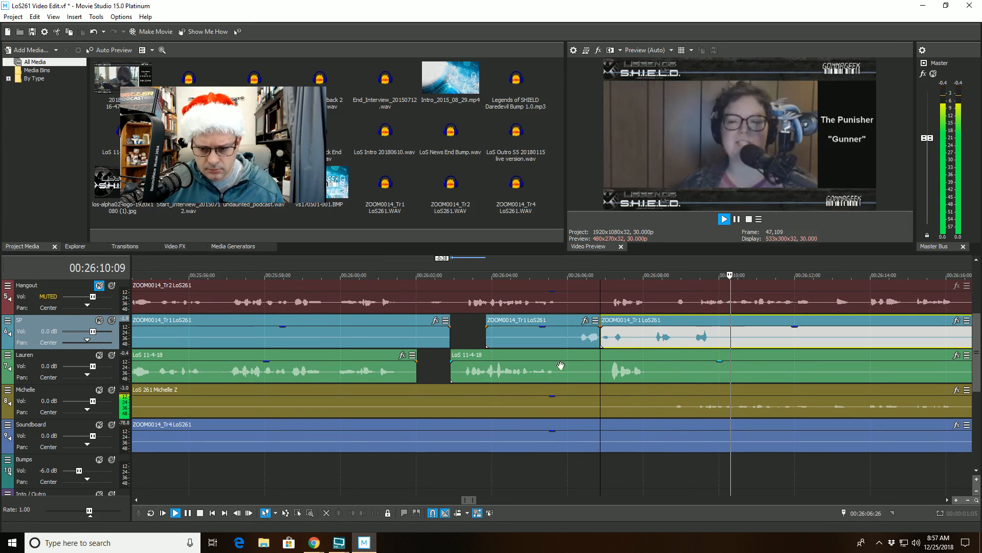
Step: Try trimming the start of the last track 6 piece to 00:26:10:08, and undo the trim
key(space)
click(725, 342)
click(351, 514)
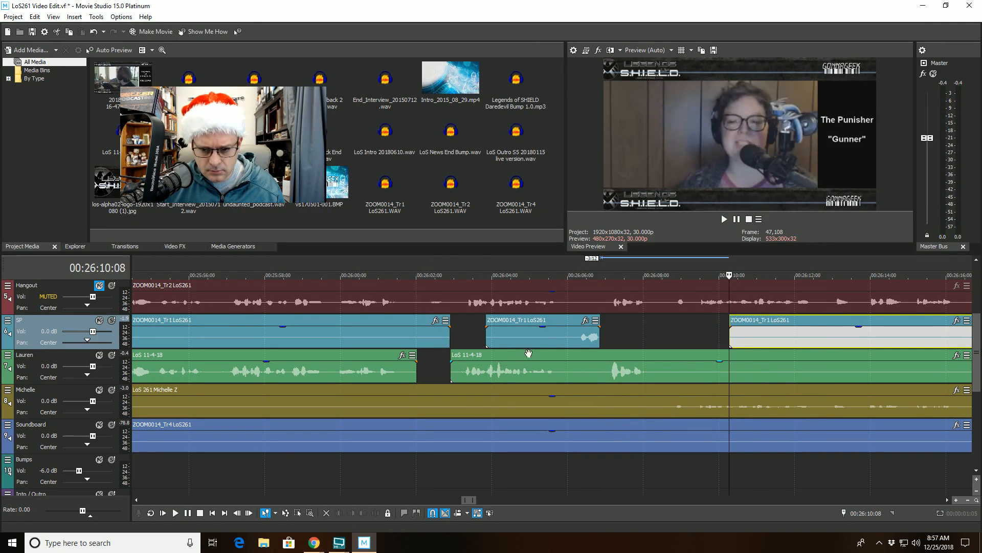
click(556, 341)
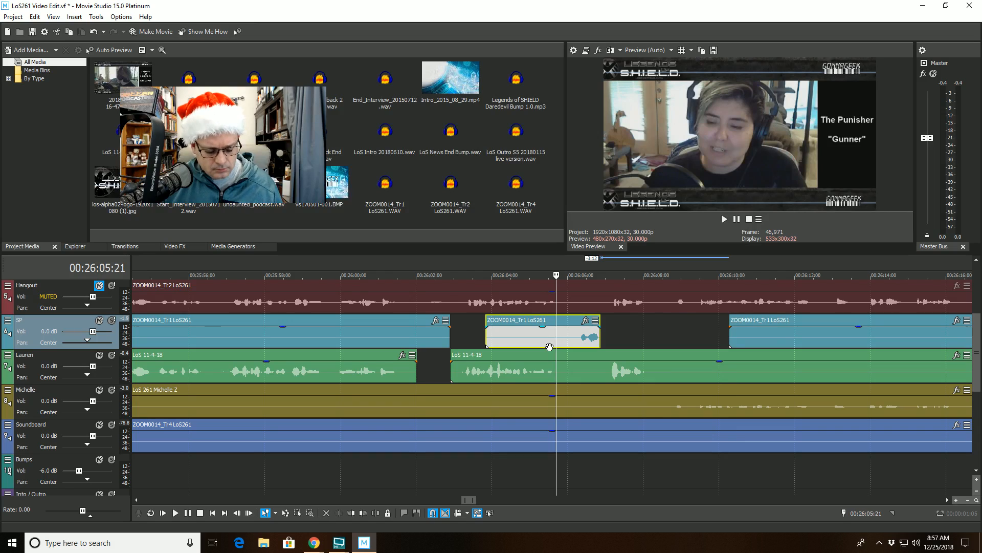
key(ctrl+z)
Step: Trim the start of the last track 6 piece to 00:26:07:23 and listen across the gap
click(634, 342)
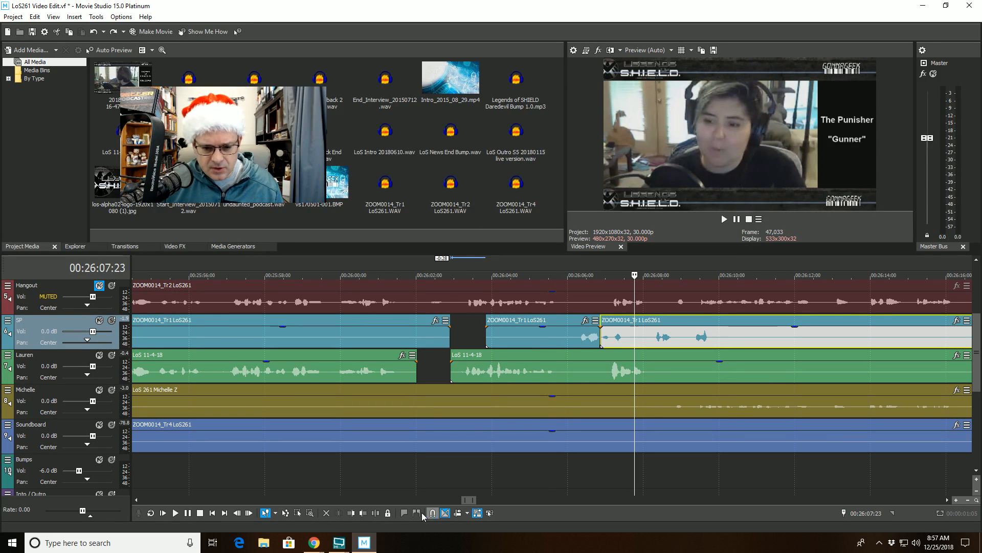
click(354, 514)
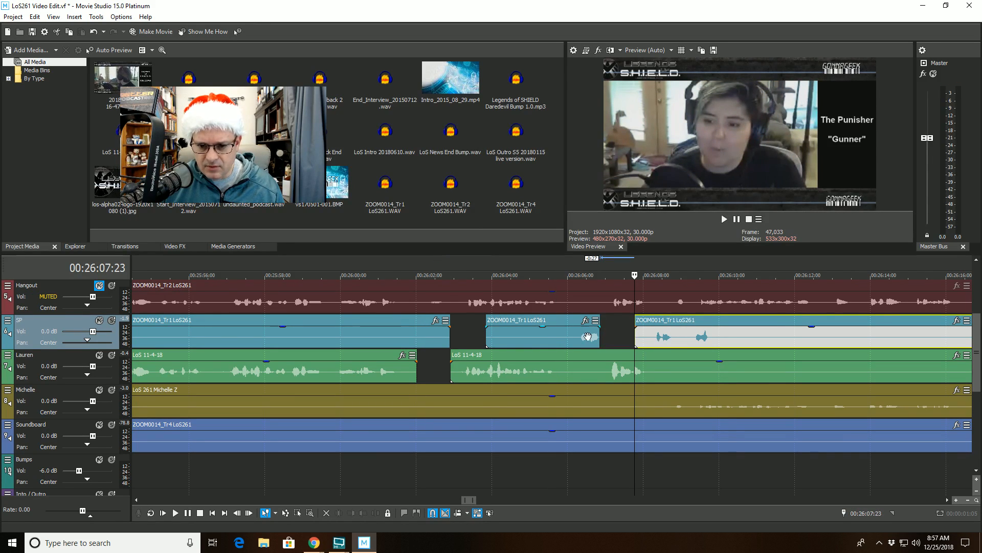
click(569, 336)
key(space)
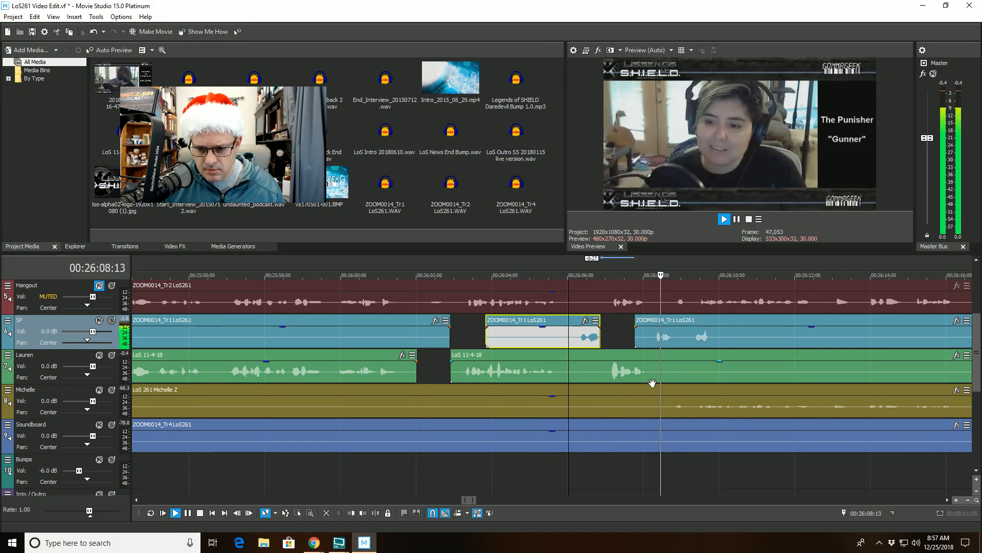
Step: Trim the start of the last track 6 piece to 00:26:10:03 and replay the section across the gap
click(722, 343)
key(space)
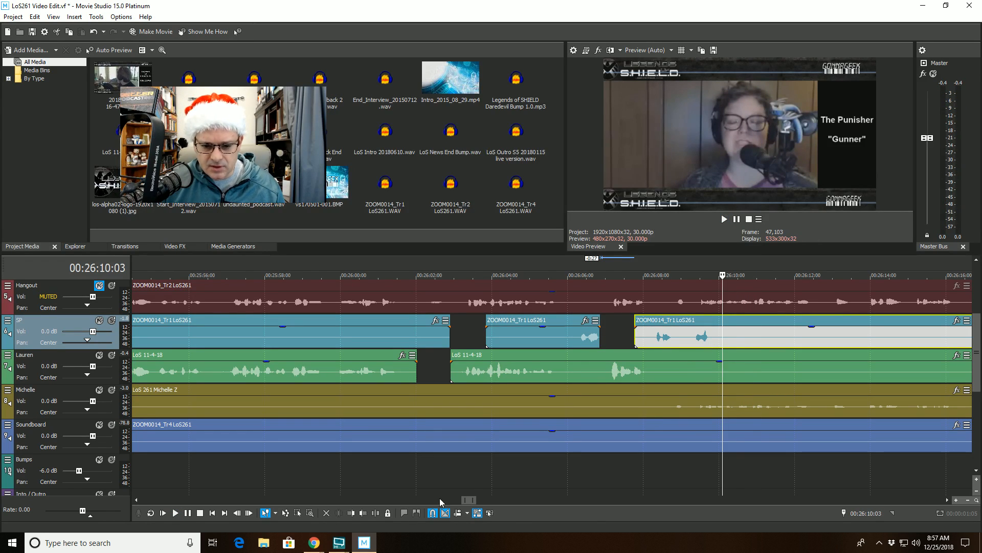
click(352, 513)
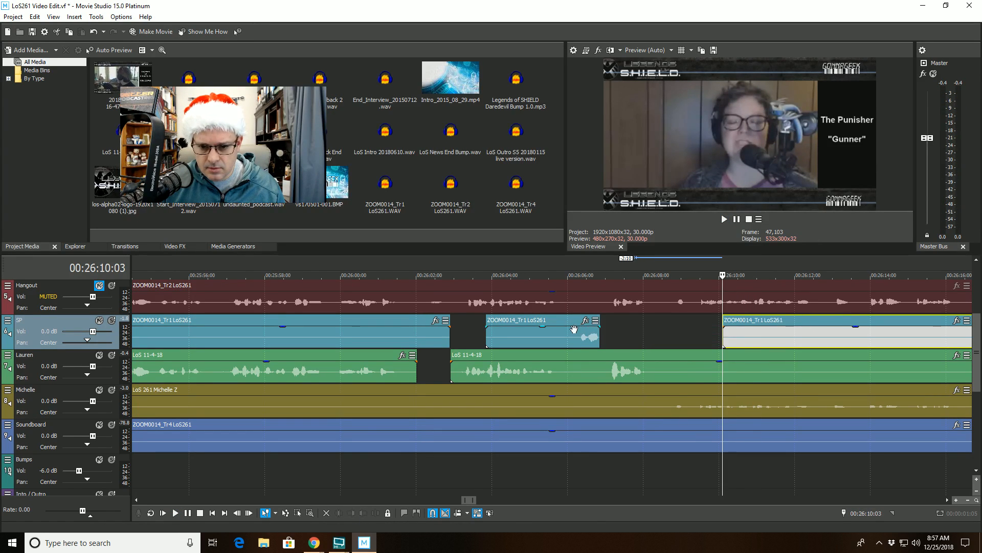
click(574, 329)
key(space)
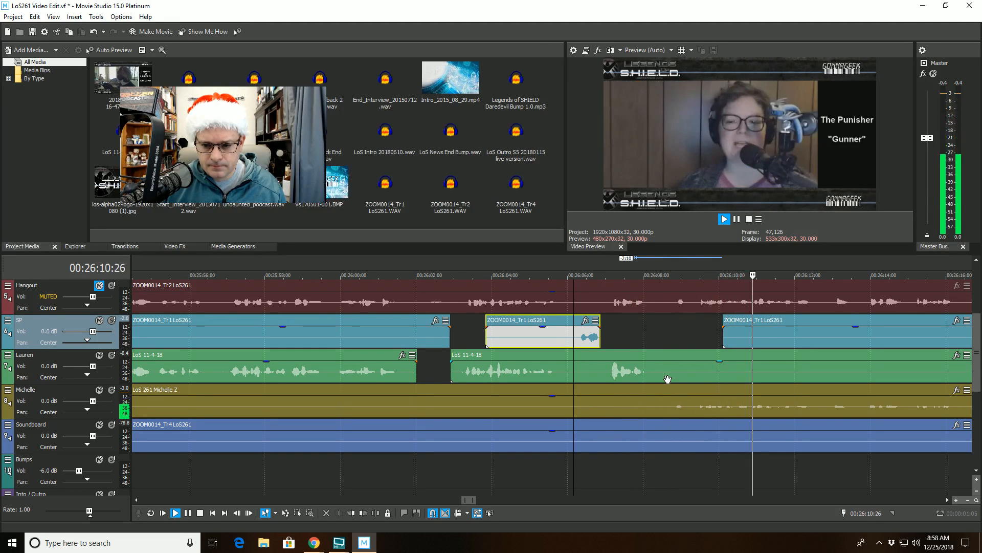
key(space)
Step: Examine the track 7 waveform up close and listen from 00:26:08:22 for the source of the noise
click(671, 357)
scroll(657, 411, up, 5)
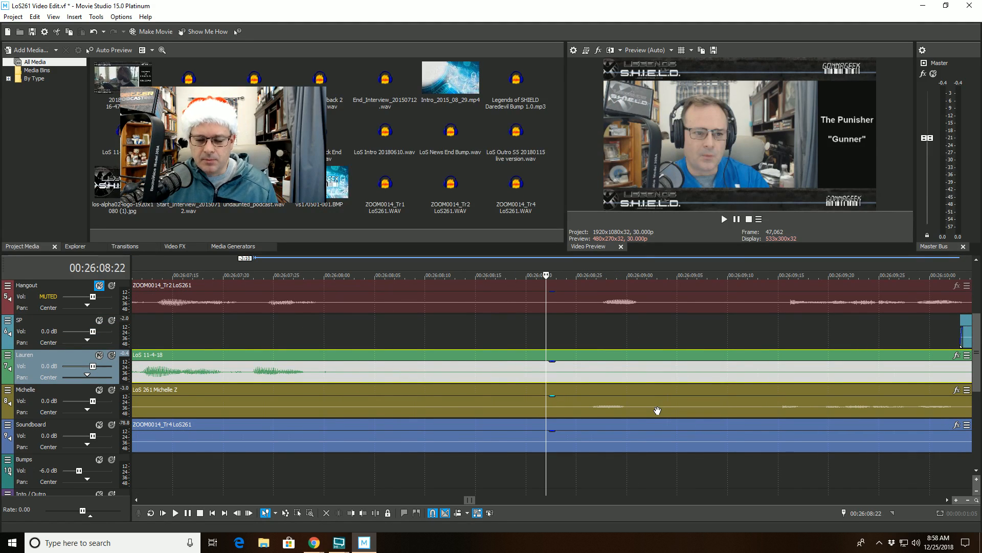
key(space)
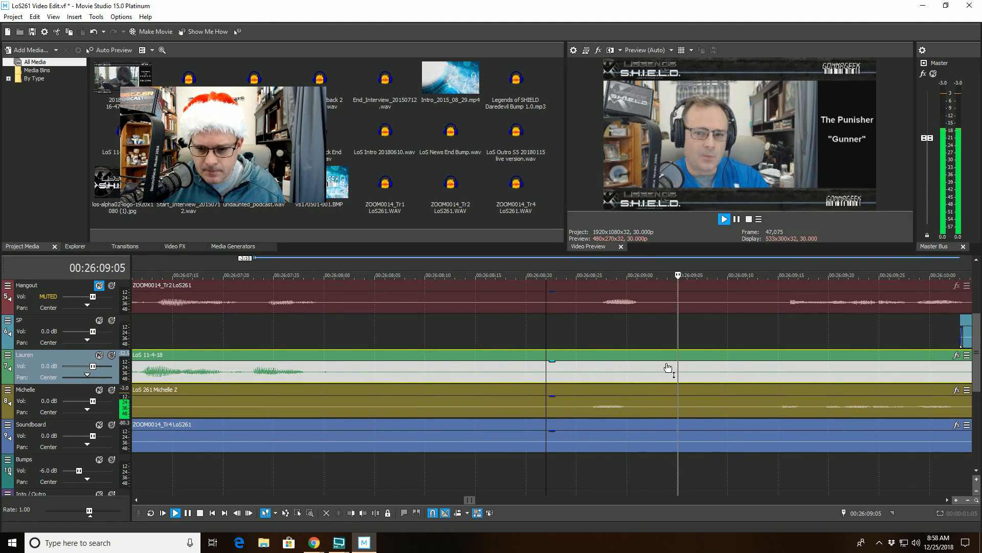
key(space)
Step: Try splitting the track 7 clip at 00:26:09:01 and trimming the second piece's start to 00:26:09:06, and undo both edits
click(639, 354)
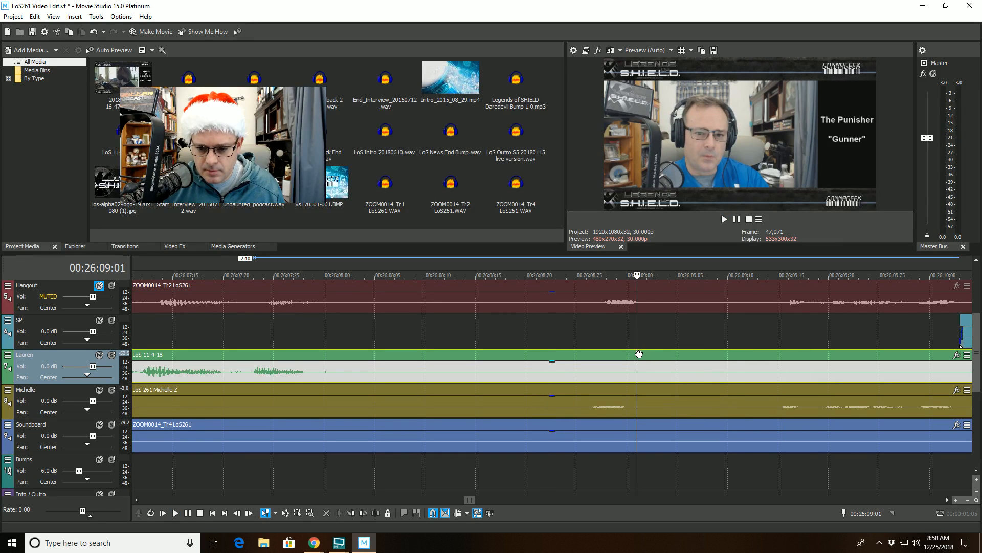
key(space)
key(space)
key(s)
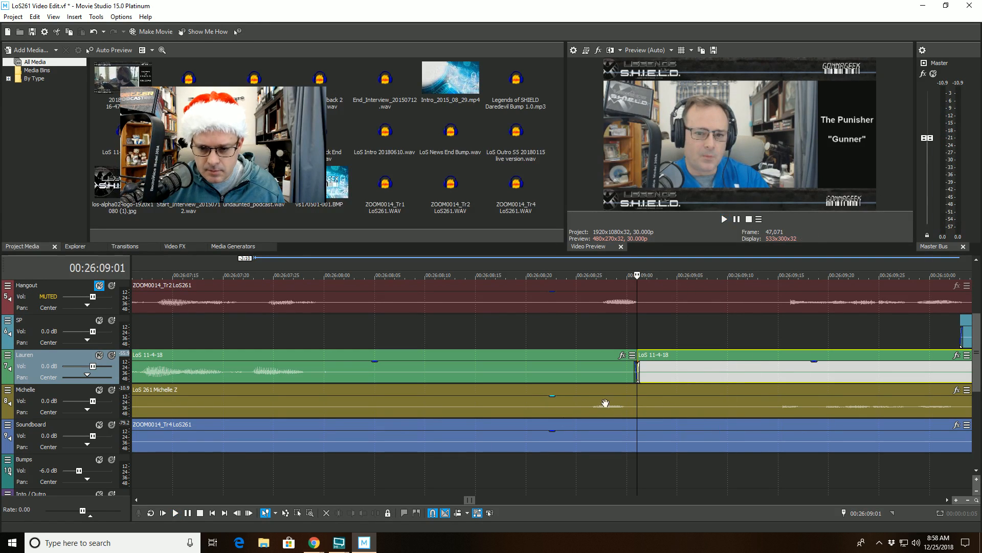
click(689, 355)
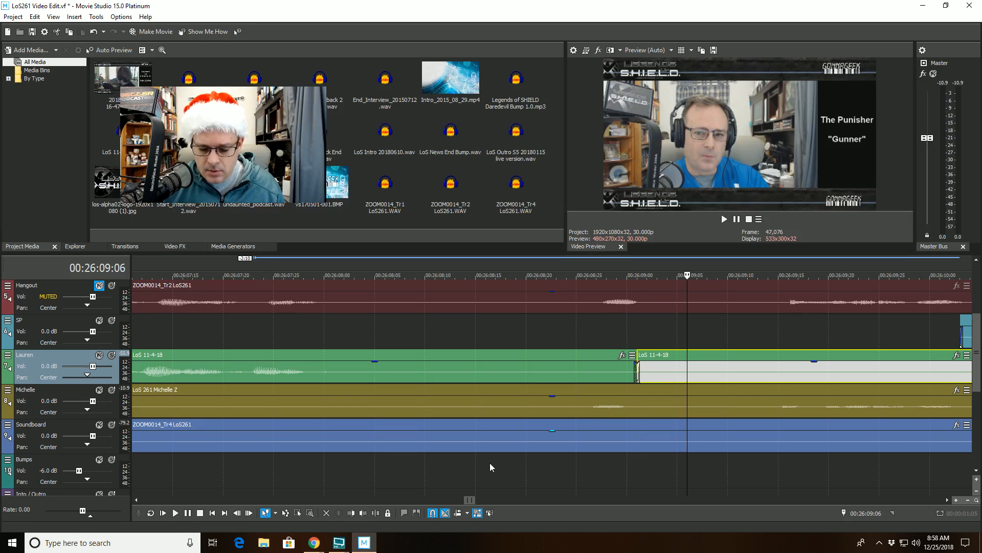
click(352, 514)
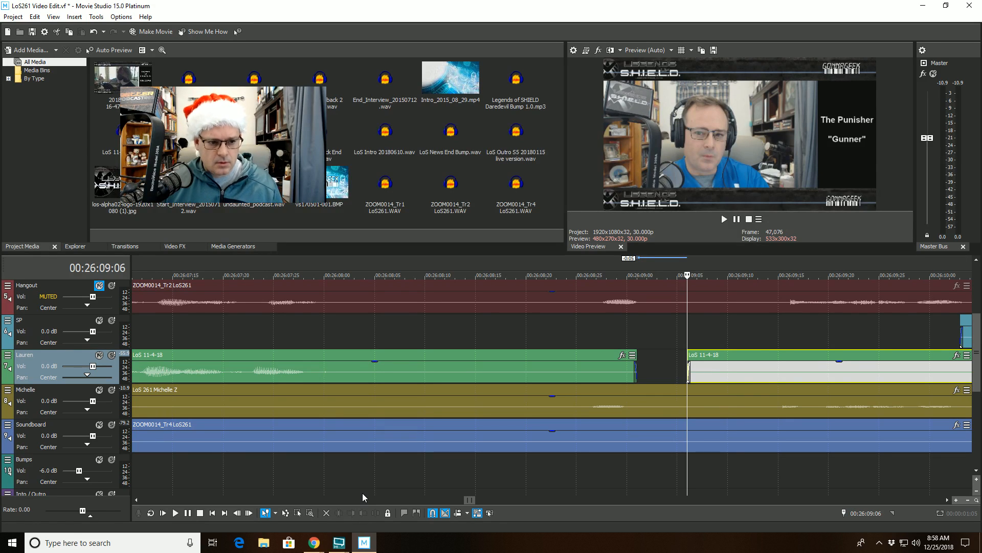
key(ctrl+z)
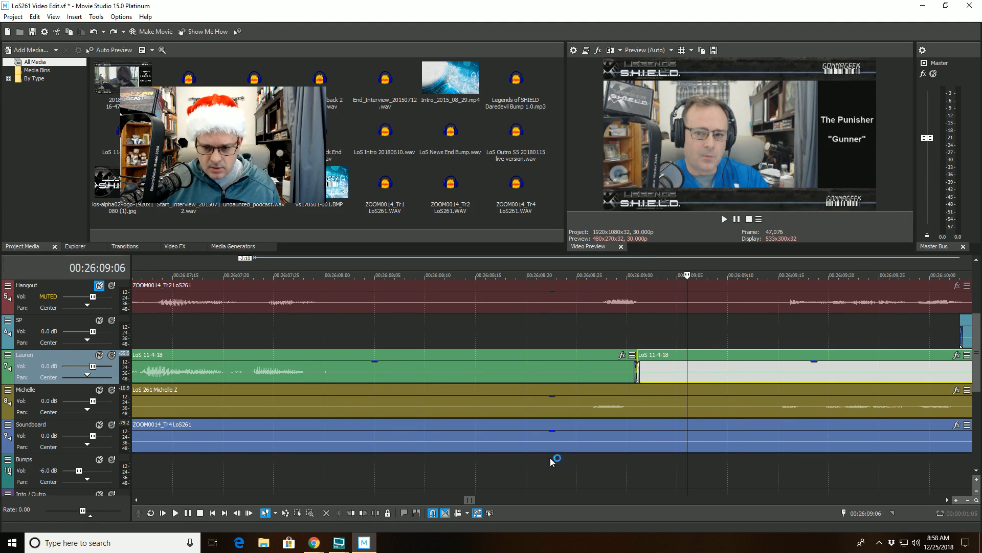
key(ctrl+z)
Step: Split the track 8 clip at 00:26:09:01, trim the second piece's start to 00:26:09:08 and replay from 00:26:08:14
click(638, 392)
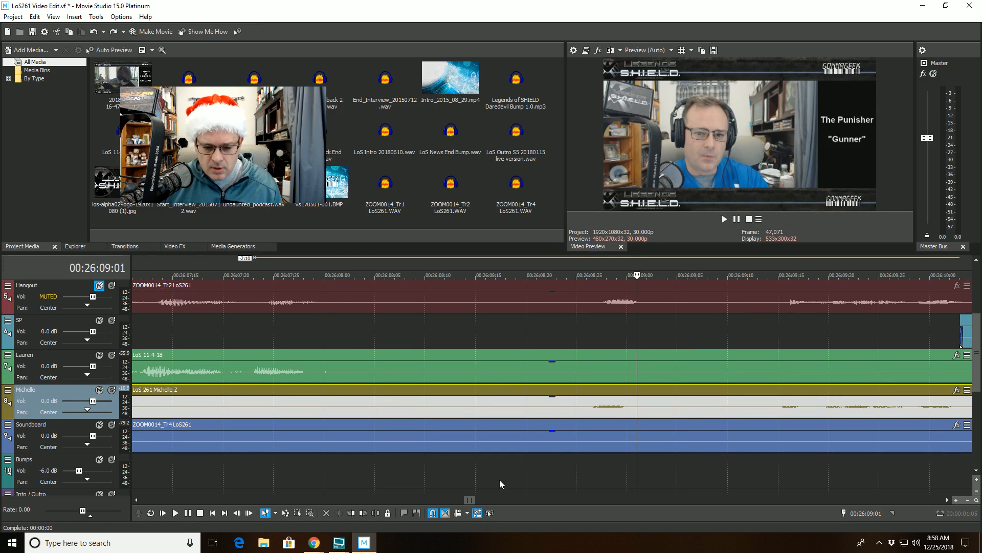
click(376, 512)
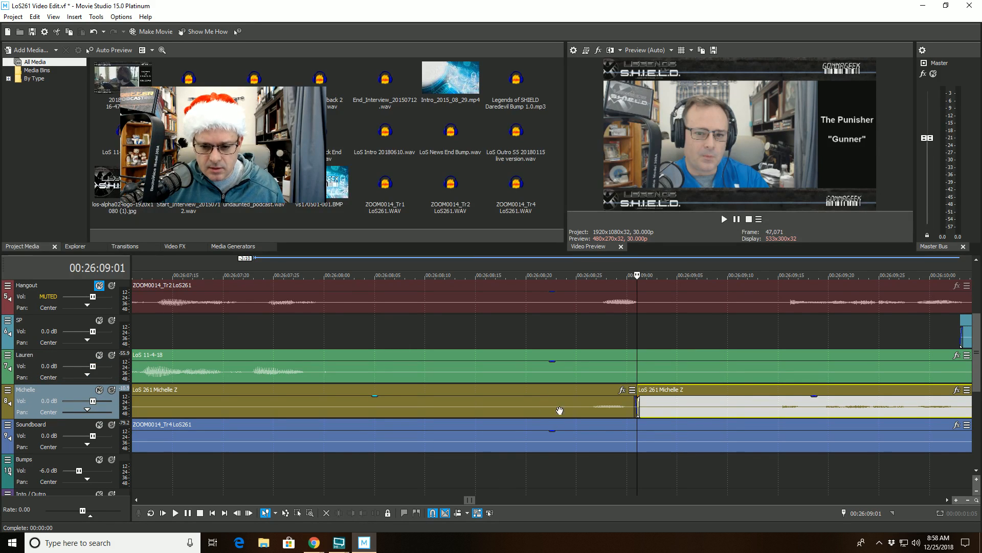
click(706, 405)
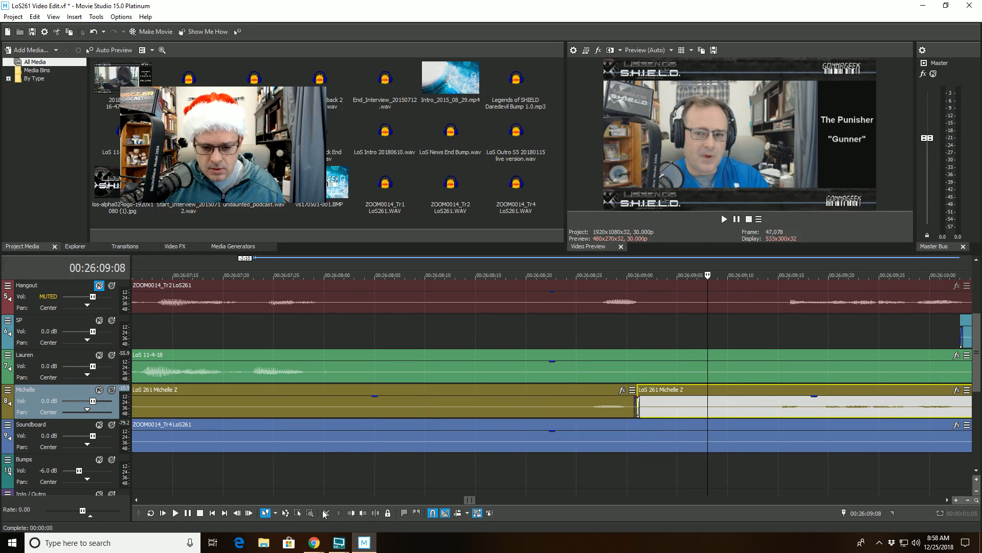
click(351, 512)
click(465, 426)
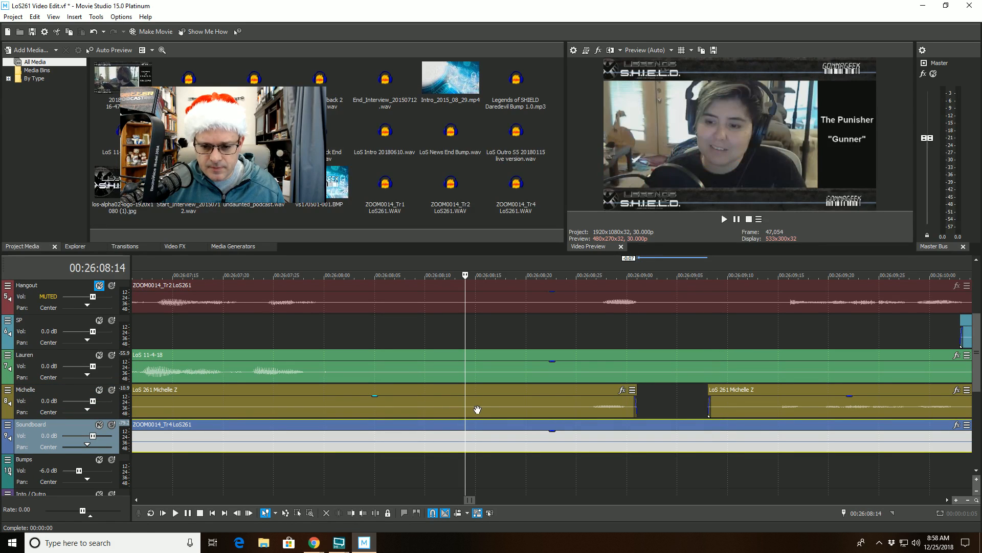
key(space)
Step: Split the last track 8 piece at 00:26:12:25 and trim the start of the new piece to 00:26:13:14
scroll(587, 401, down, 3)
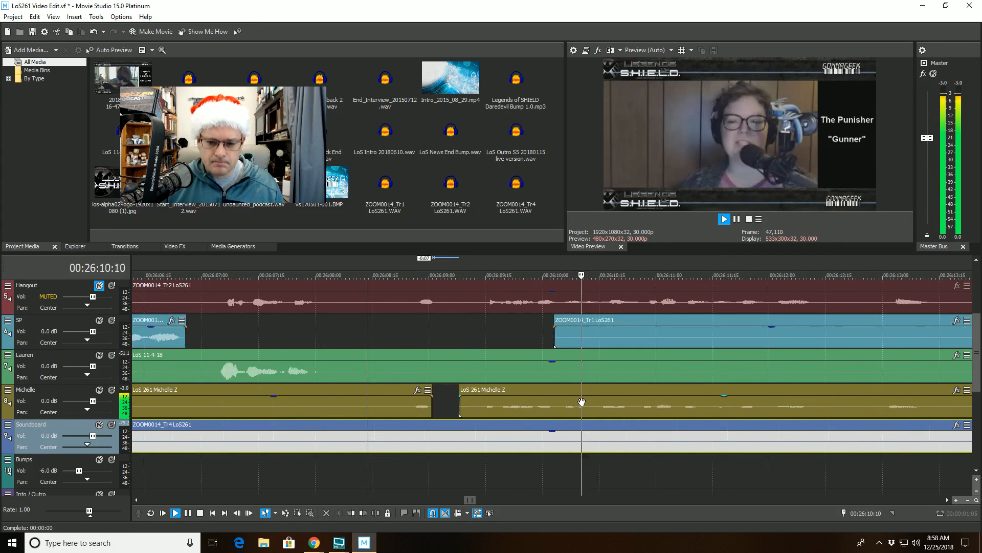
scroll(581, 401, down, 4)
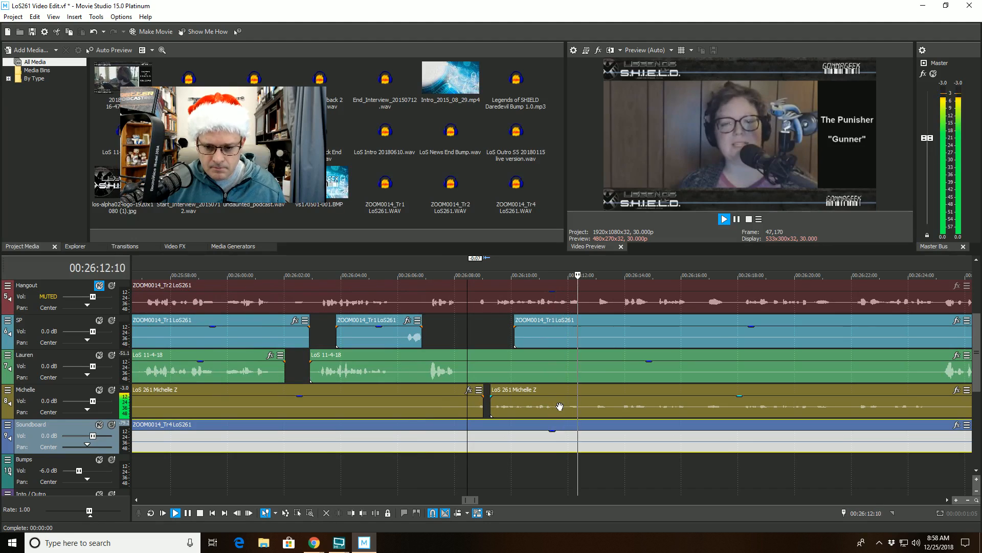
click(592, 407)
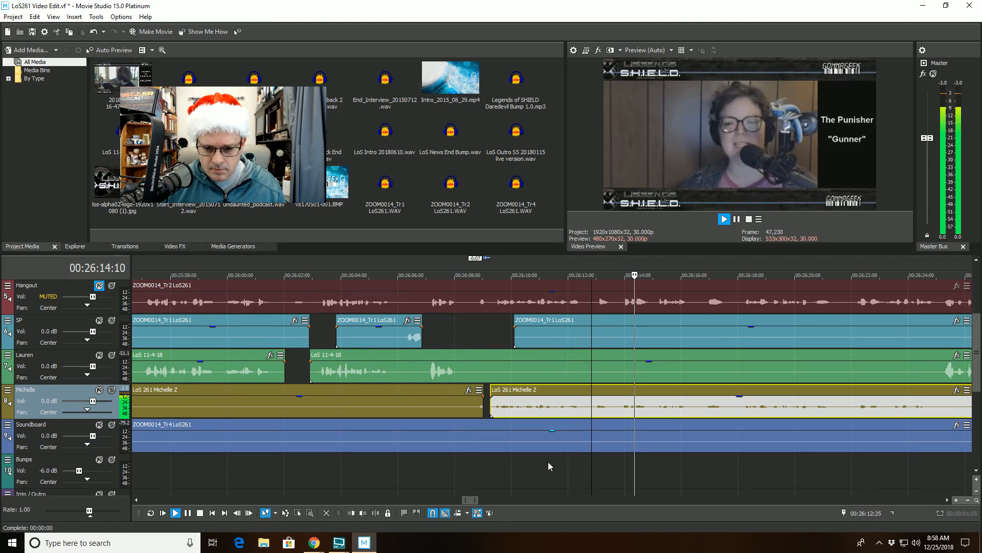
click(376, 513)
click(610, 408)
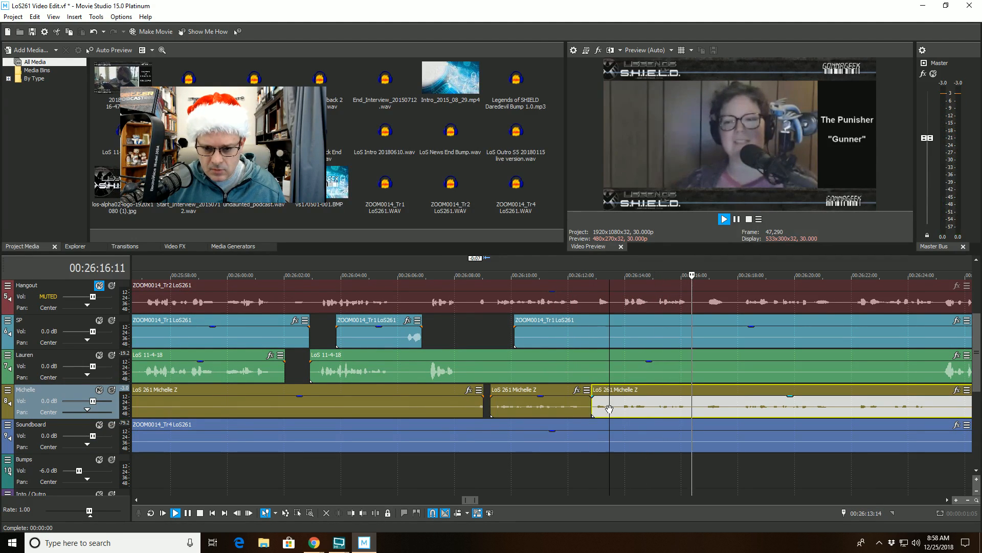
key(space)
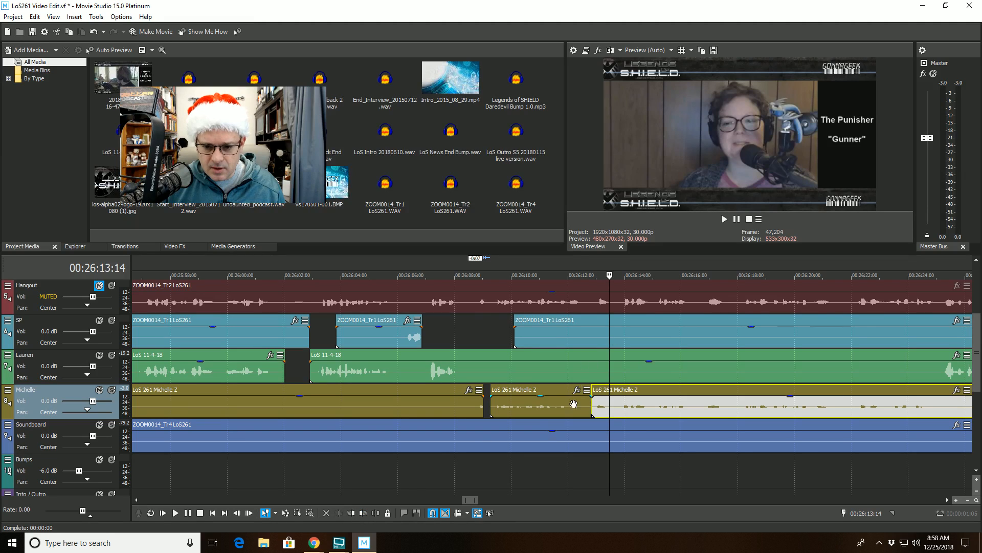
click(351, 513)
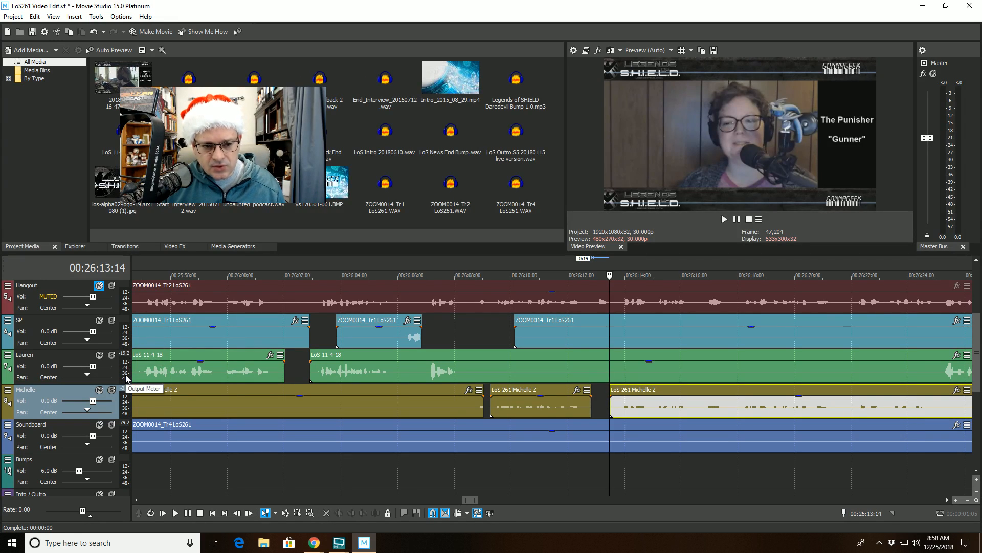
Step: Split the track 7 clip at 00:26:12:25, trim the second piece's start to 00:26:18:19 and replay across the gap
click(561, 367)
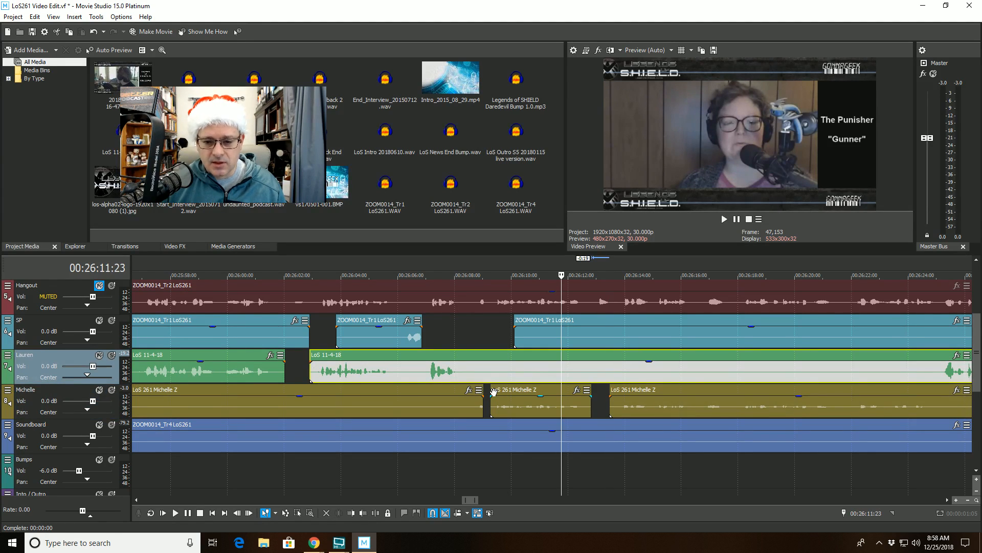
click(510, 346)
key(space)
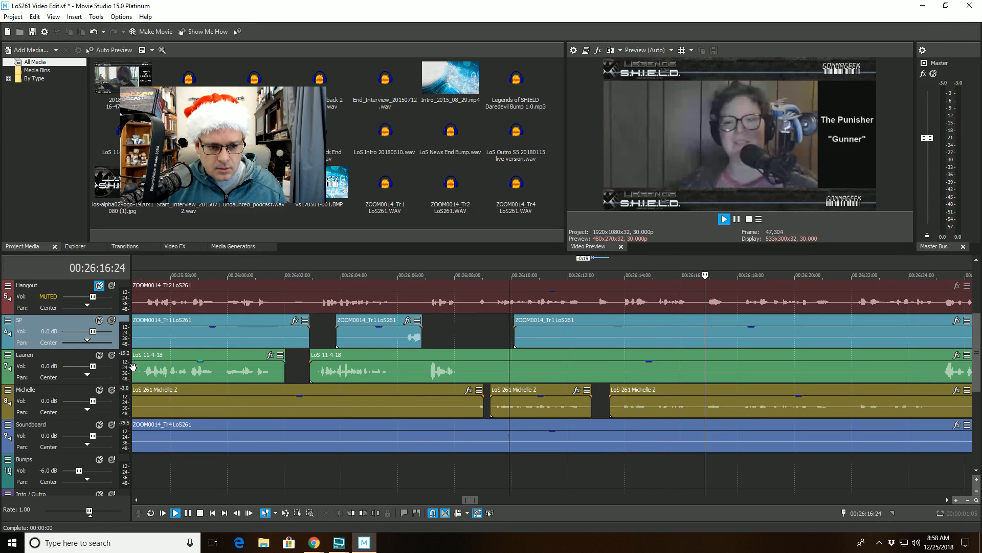
click(592, 368)
key(space)
key(s)
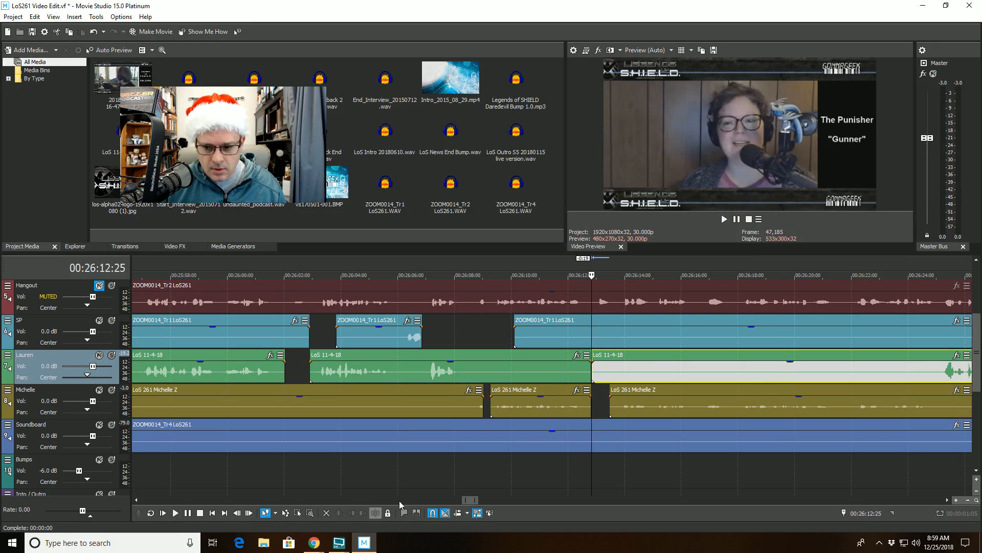
click(757, 370)
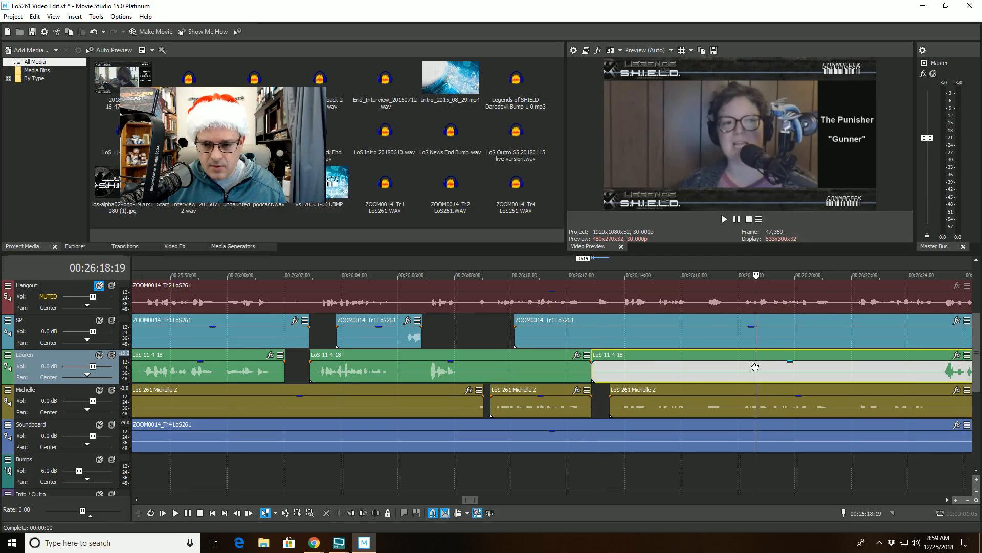
click(351, 514)
click(580, 366)
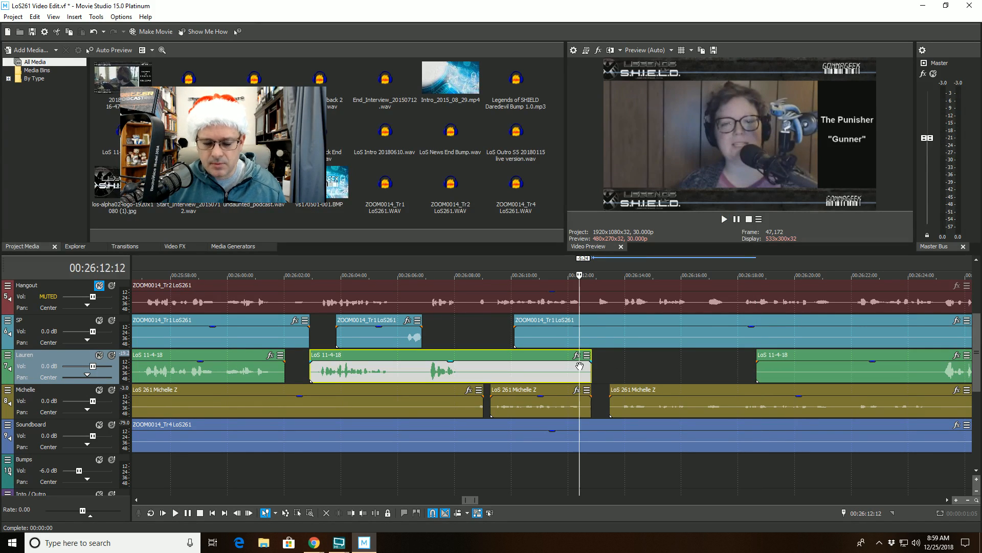
key(space)
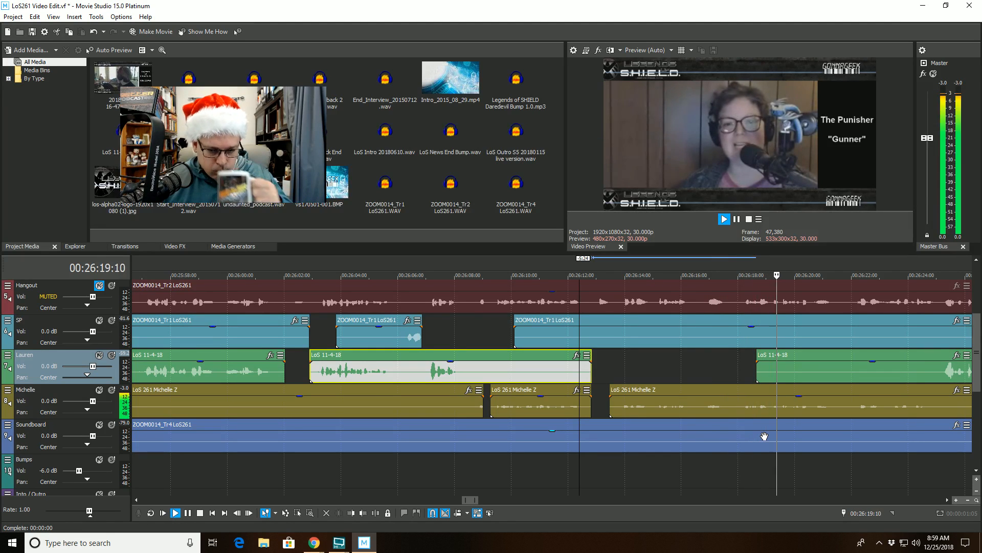
Step: Split the last track 7 piece at 00:26:35:05 and trim the start of the new piece to 00:26:35:26
scroll(764, 436, down, 2)
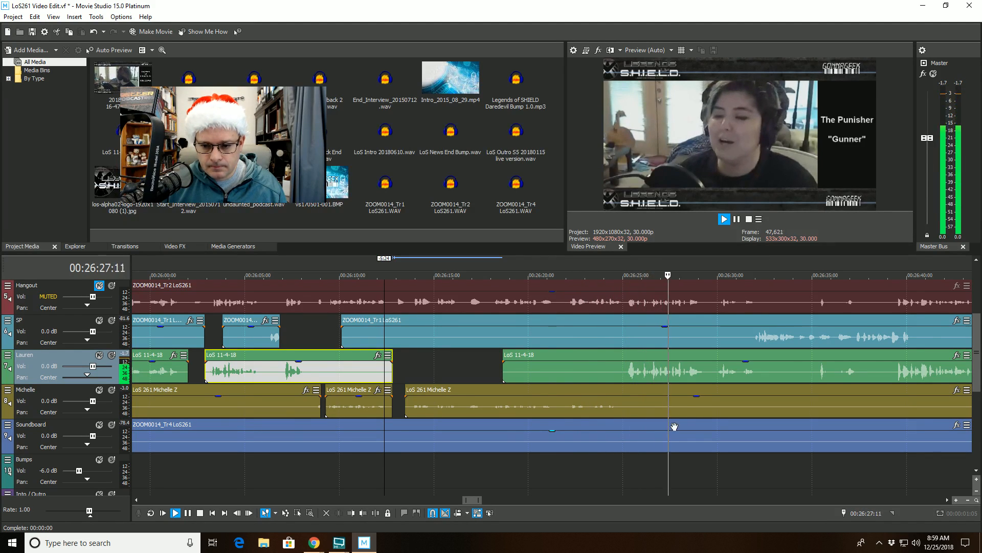
scroll(682, 411, down, 1)
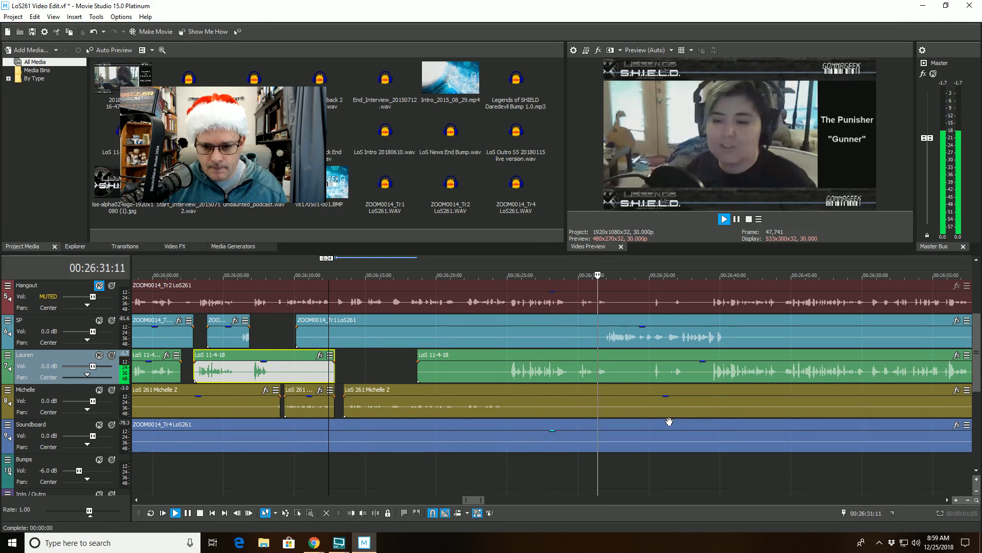
scroll(639, 353, down, 1)
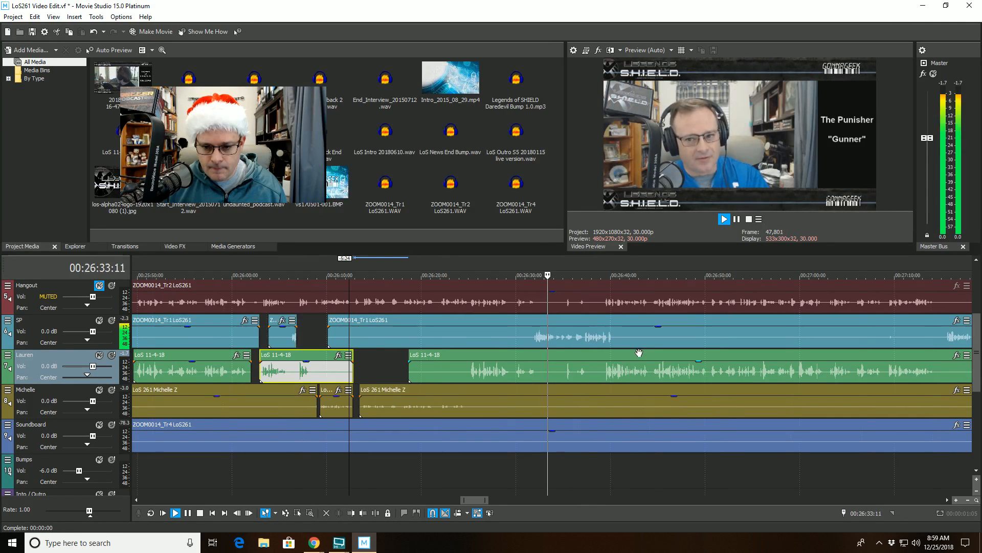
scroll(640, 353, up, 4)
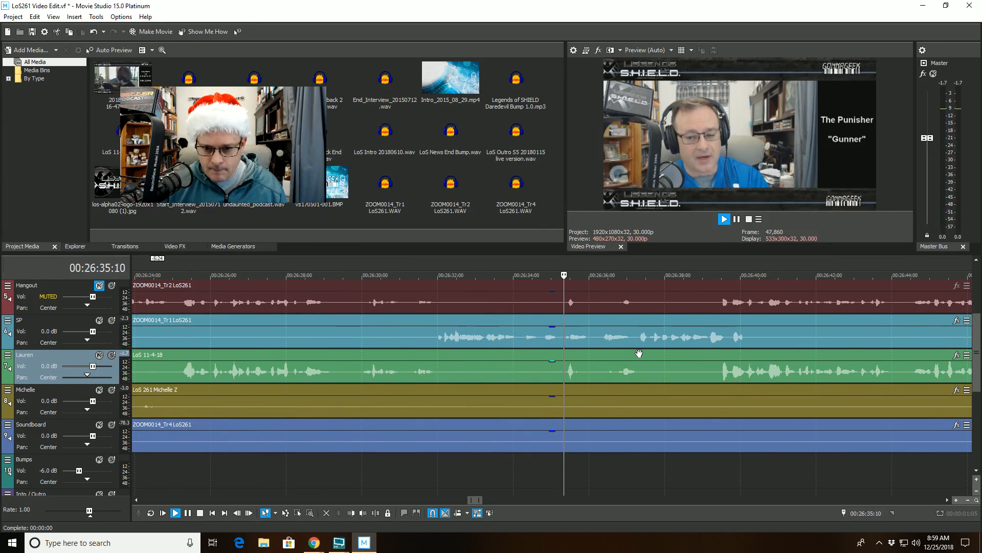
click(558, 368)
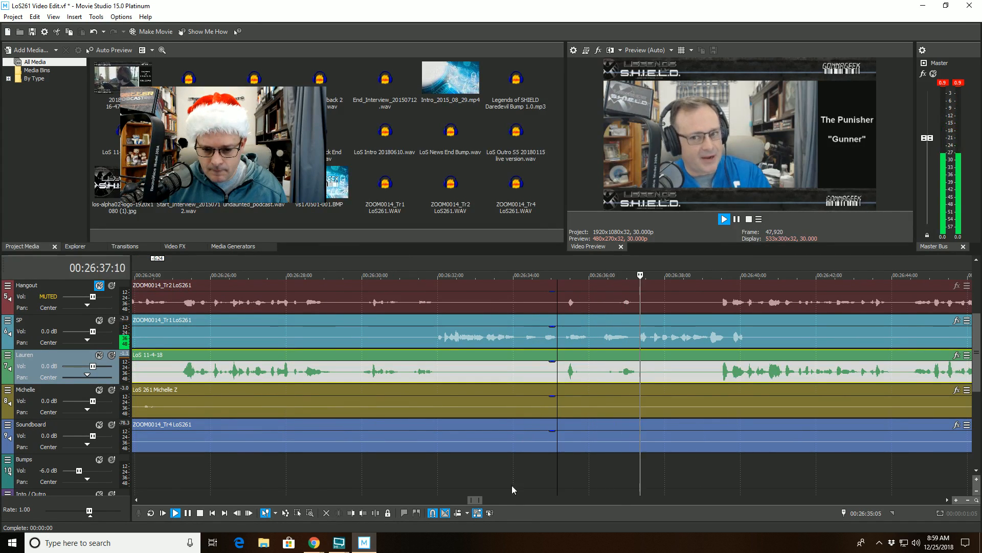
click(375, 513)
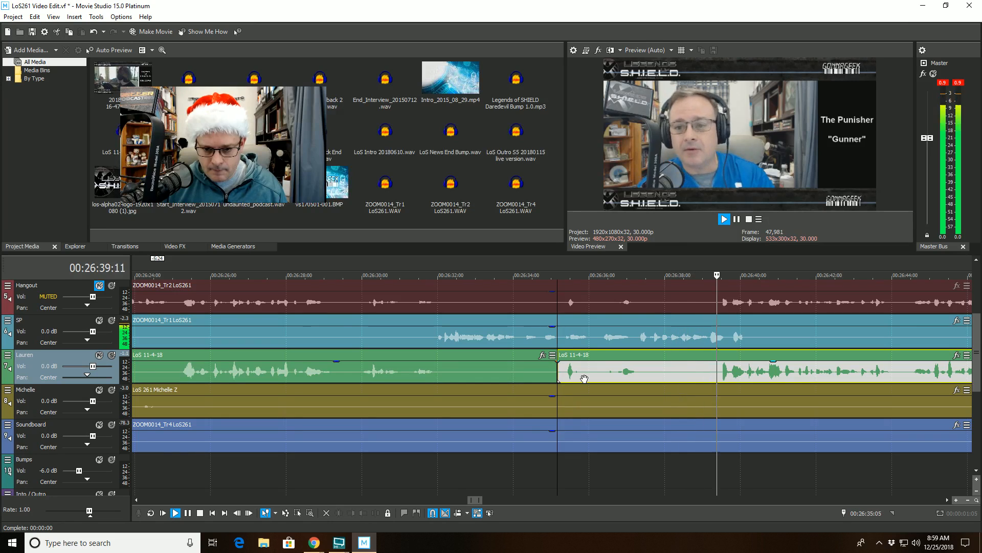
drag(557, 366, 585, 366)
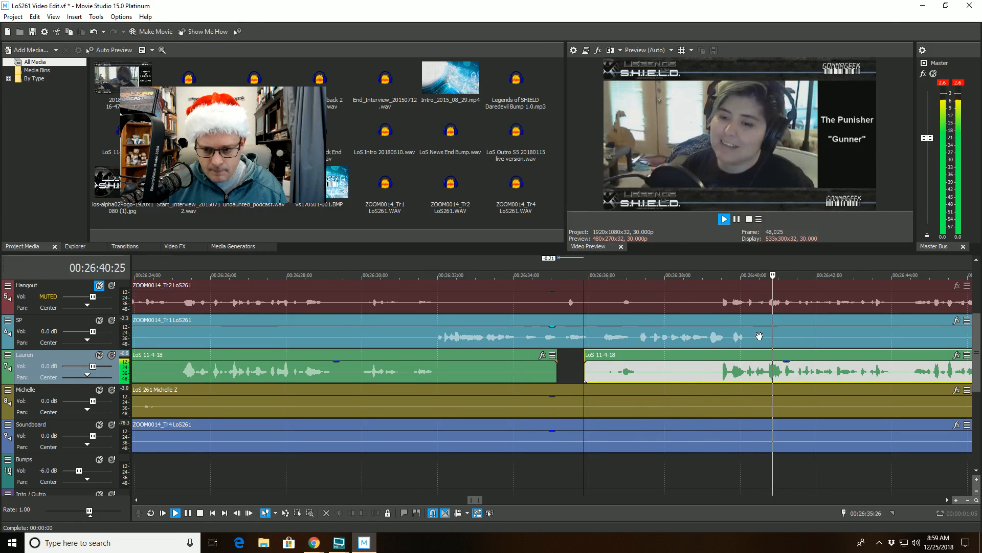
Step: Split the last track 6 piece at 00:26:39:21 and trim the start of the new piece to 00:26:40:06
click(700, 338)
scroll(696, 340, up, 4)
key(space)
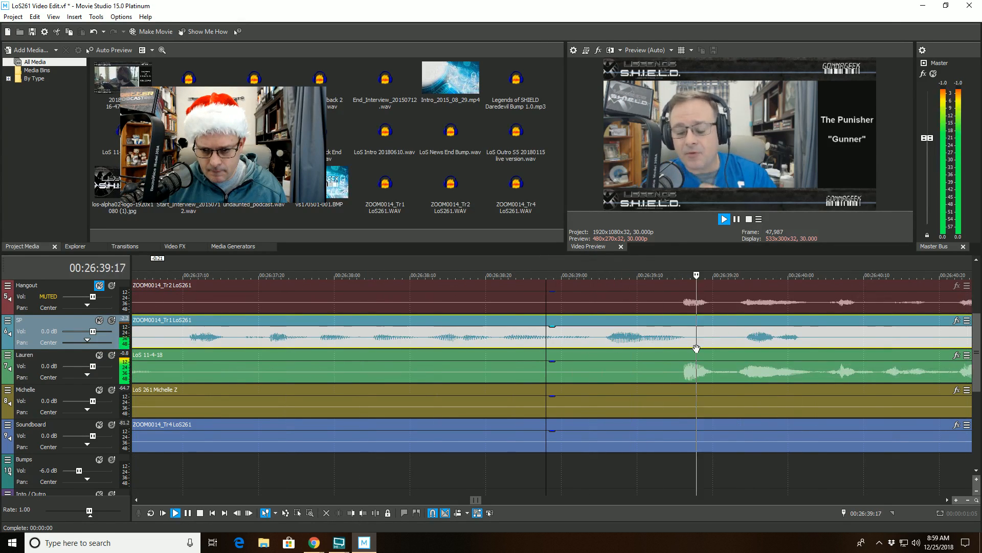
click(719, 338)
key(space)
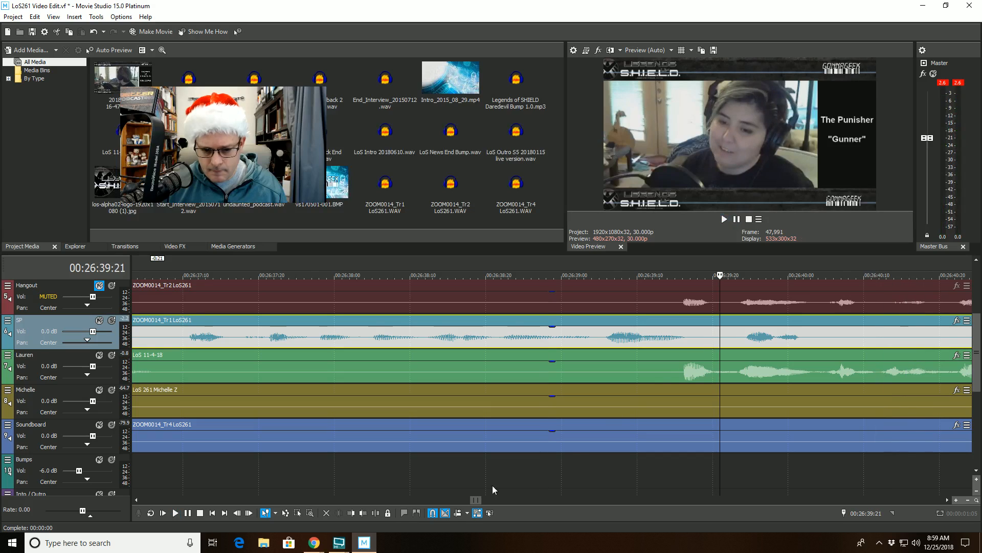
click(375, 513)
click(833, 343)
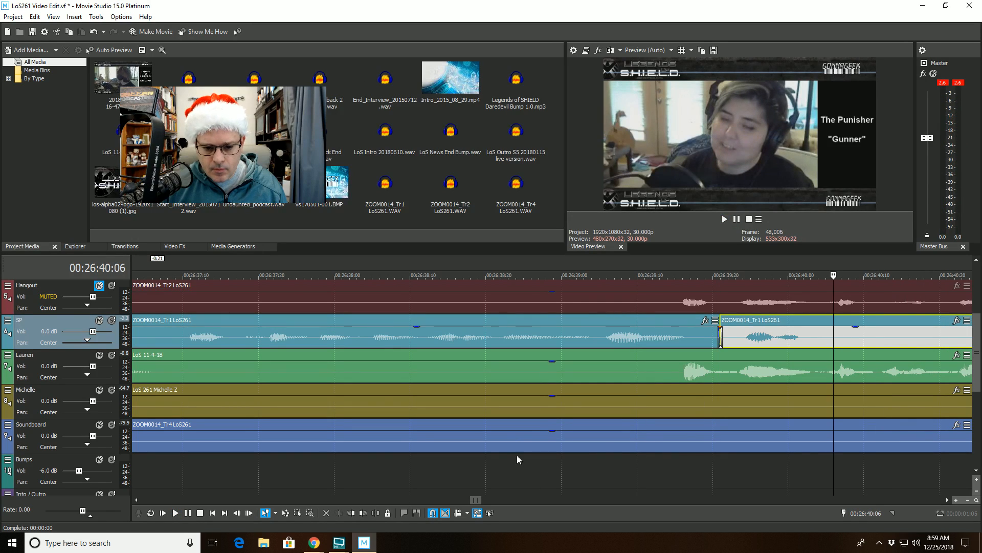
click(349, 515)
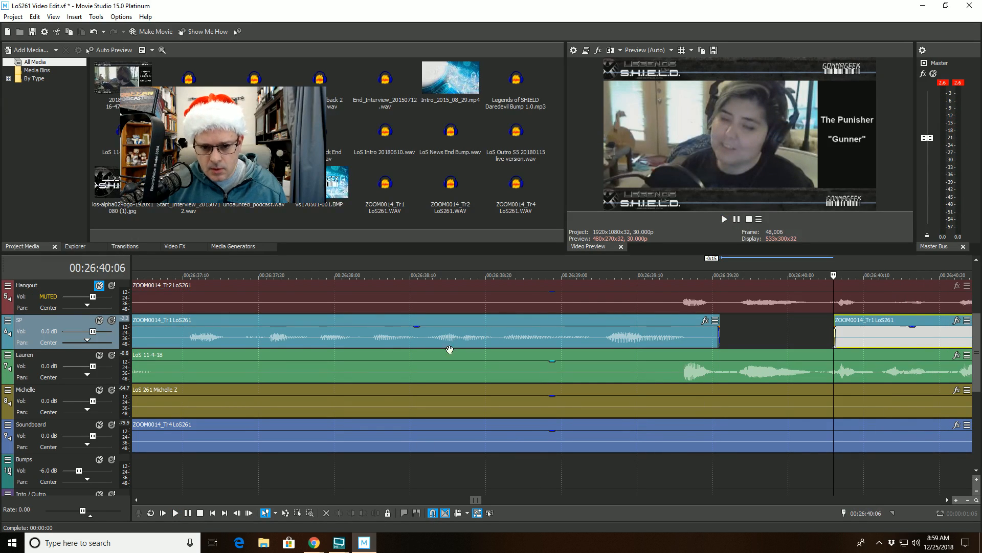
Step: Try trimming the end of the track 6 piece before the new gap to 00:26:39:05, and undo the trim
click(395, 332)
key(space)
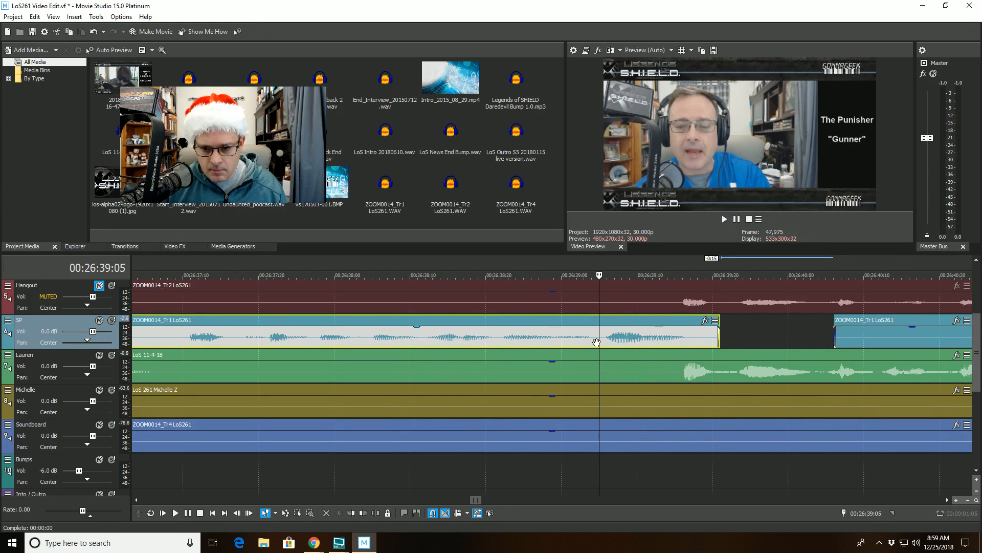
key(space)
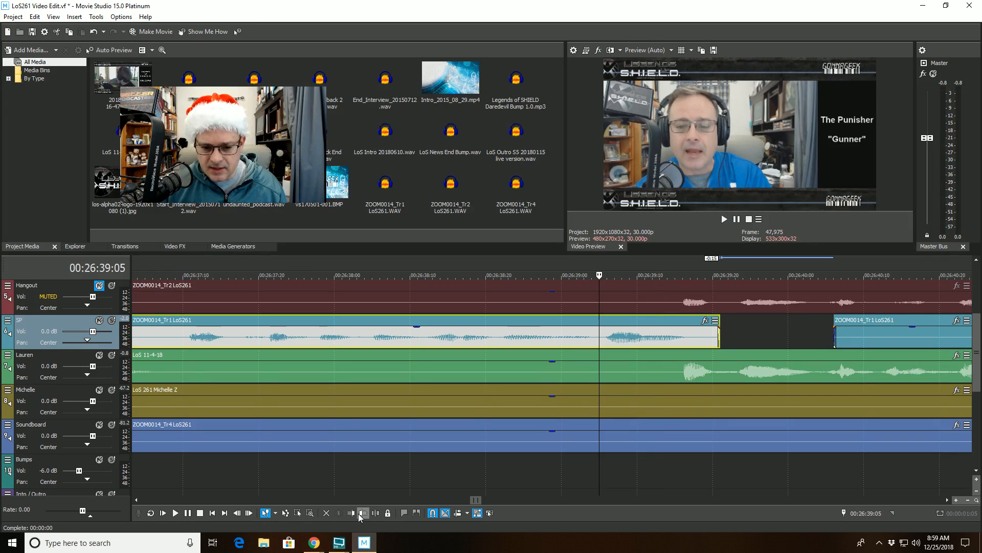
click(376, 513)
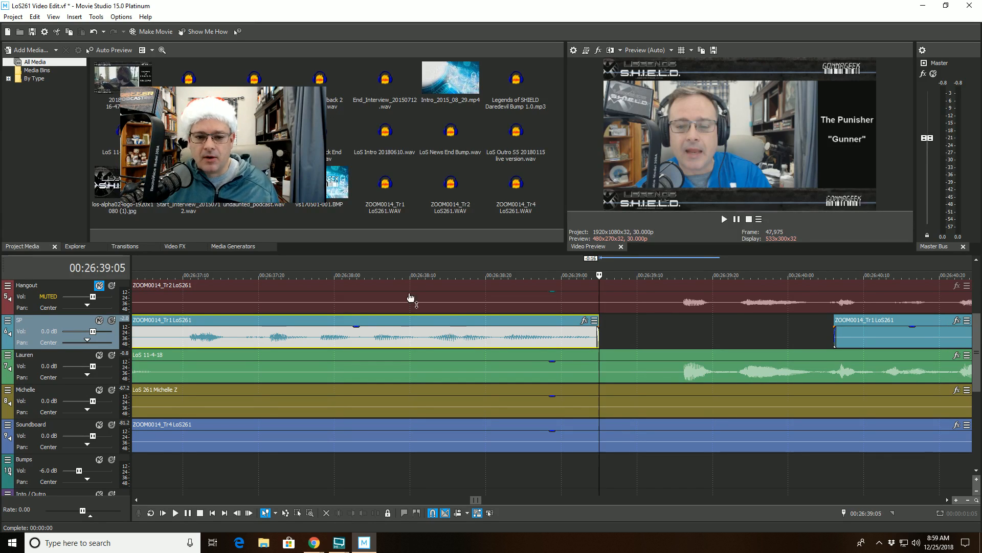
click(351, 296)
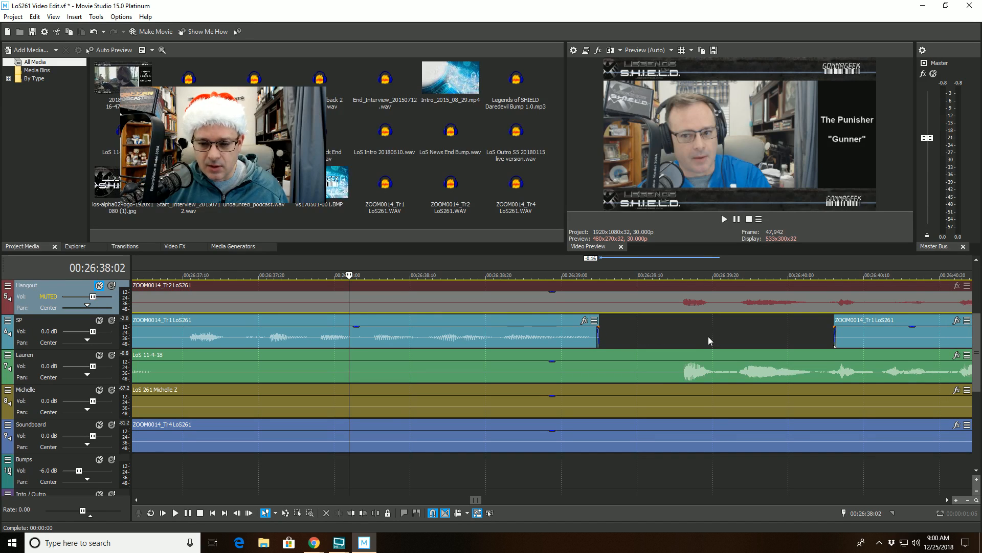
key(ctrl+z)
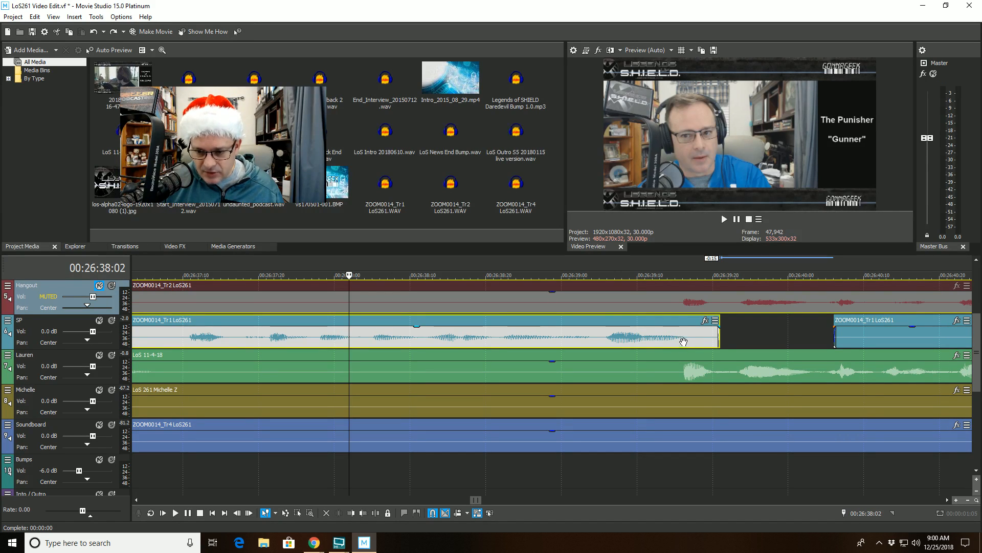
Step: Examine up close how the track 6 and track 7 waveforms overlap around 00:26:39:16
click(682, 287)
scroll(573, 344, up, 5)
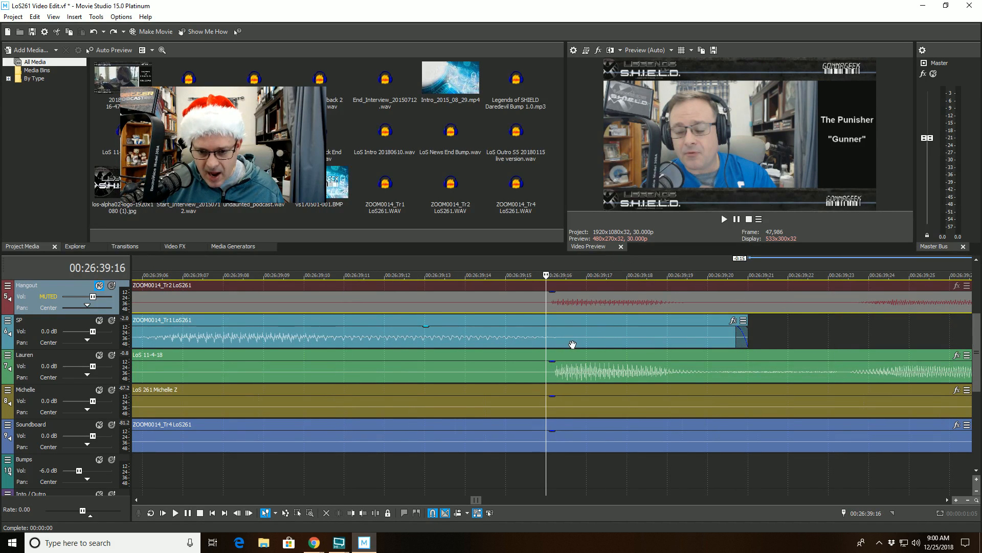
scroll(577, 357, down, 4)
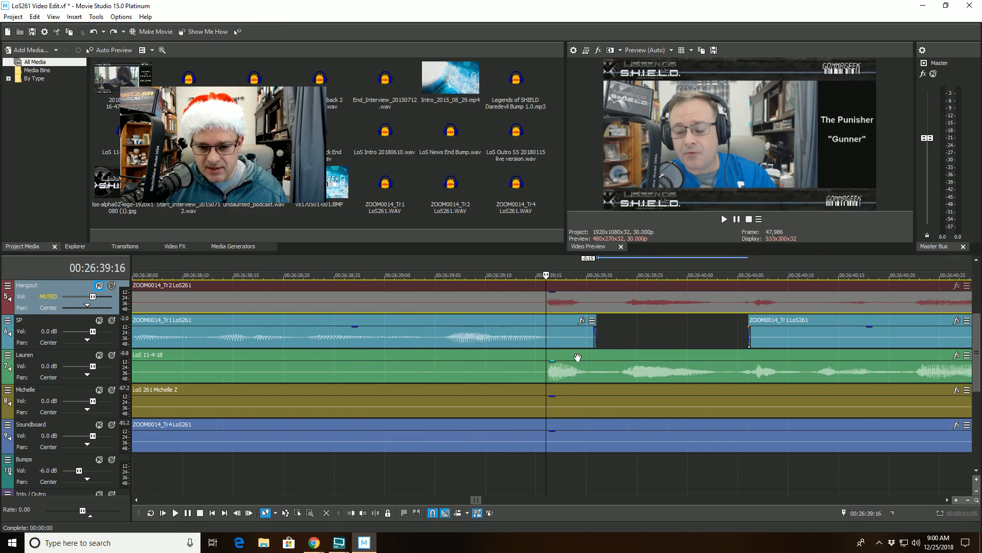
scroll(578, 357, down, 1)
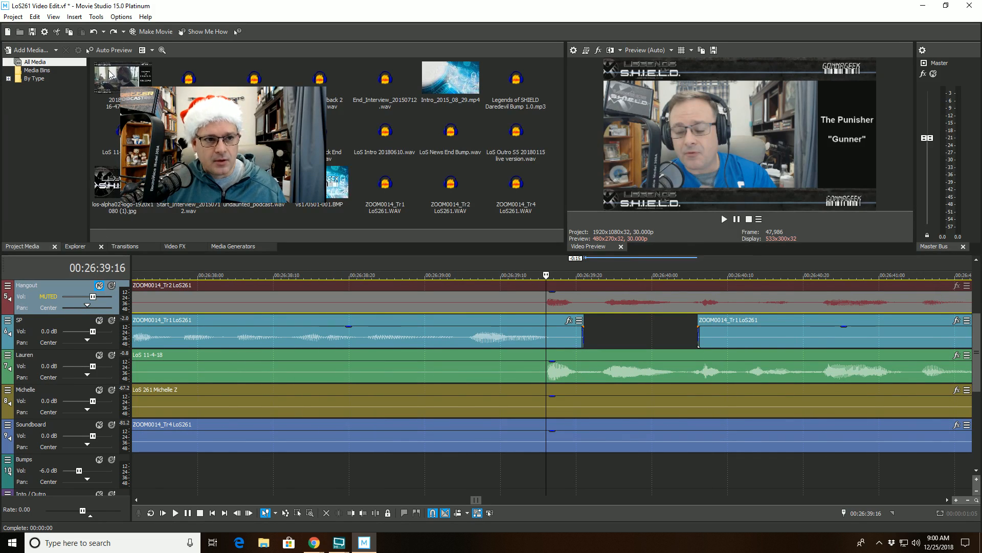
Step: Redo the end trim of the track 6 piece before the gap and play back from shortly before the cut through about 00:26:54
click(114, 32)
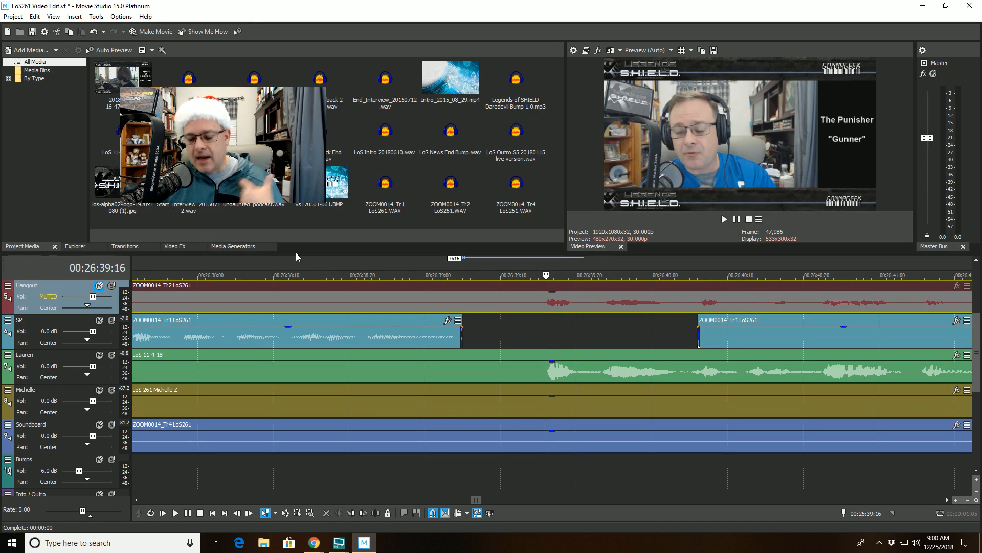
click(379, 308)
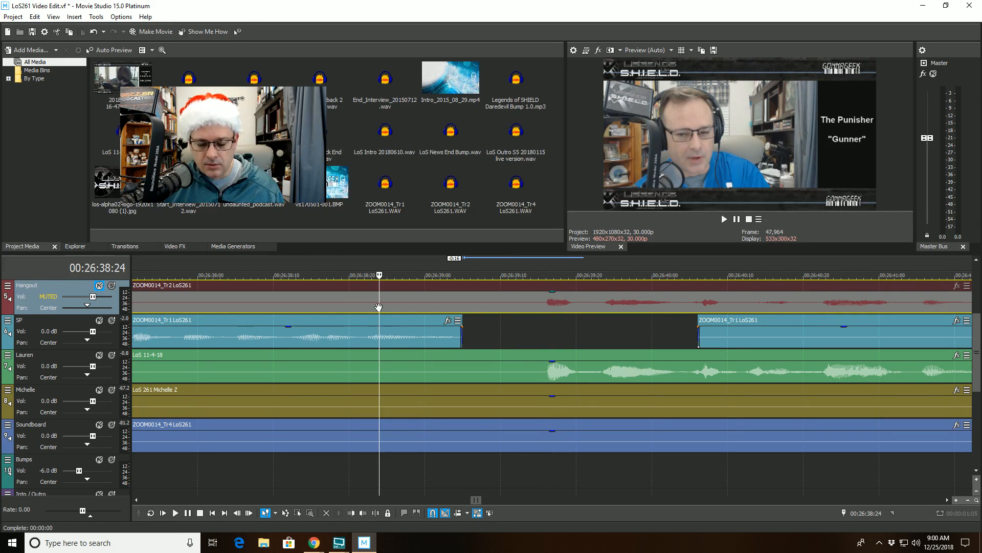
click(323, 299)
key(space)
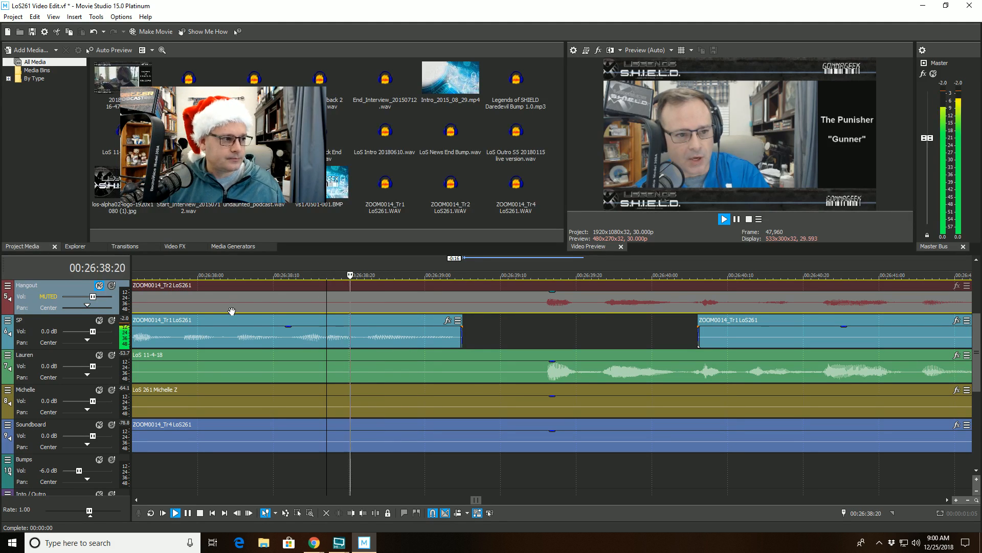
scroll(452, 333, down, 2)
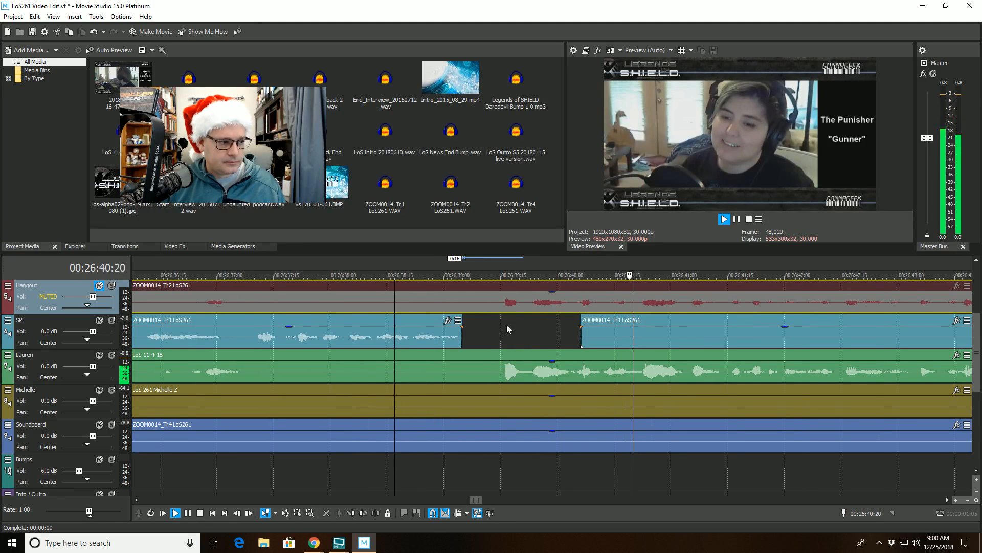
scroll(688, 332, down, 2)
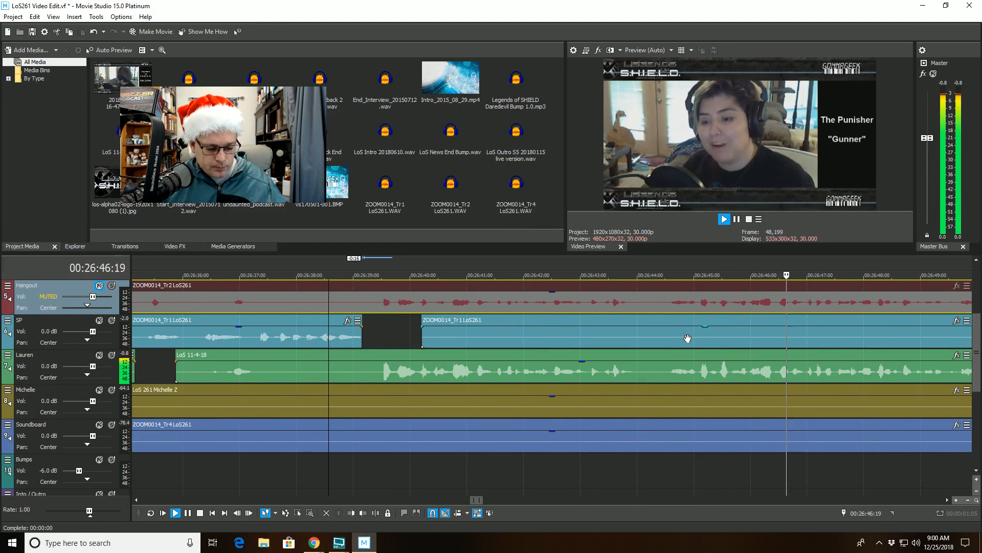
scroll(685, 343, down, 2)
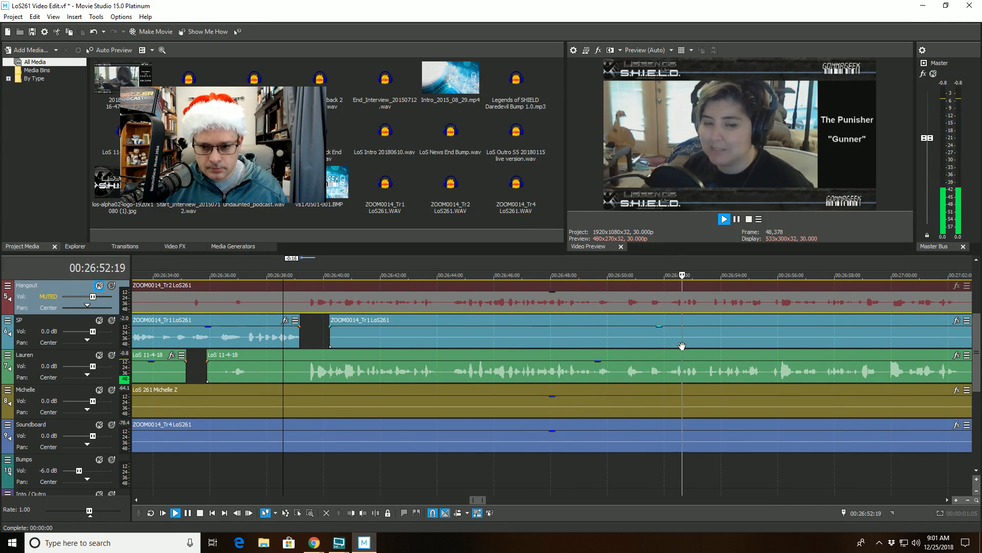
scroll(682, 345, down, 2)
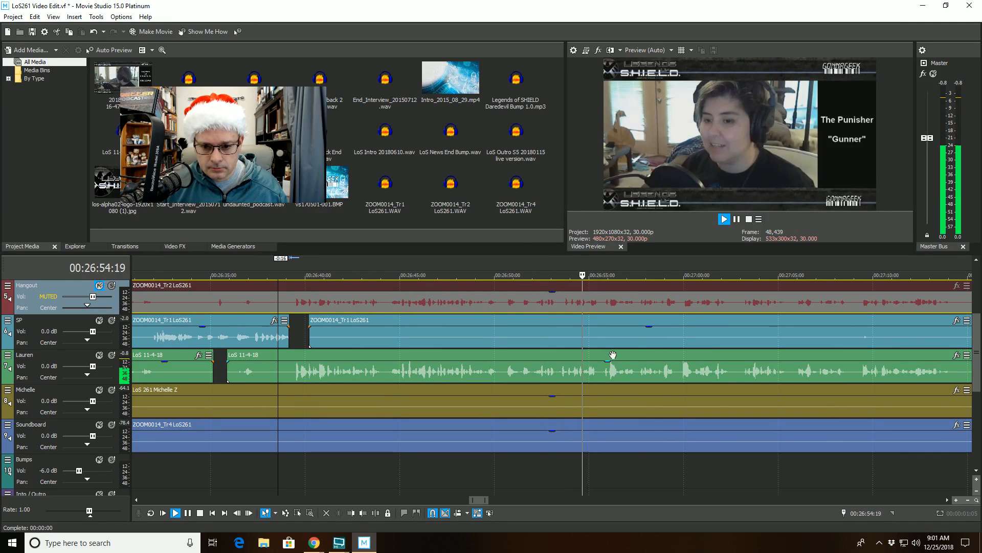
Step: Examine the audio around 00:26:53:13 up close, replaying from there and from 00:26:52:03 to locate noise in the pause
click(561, 330)
key(space)
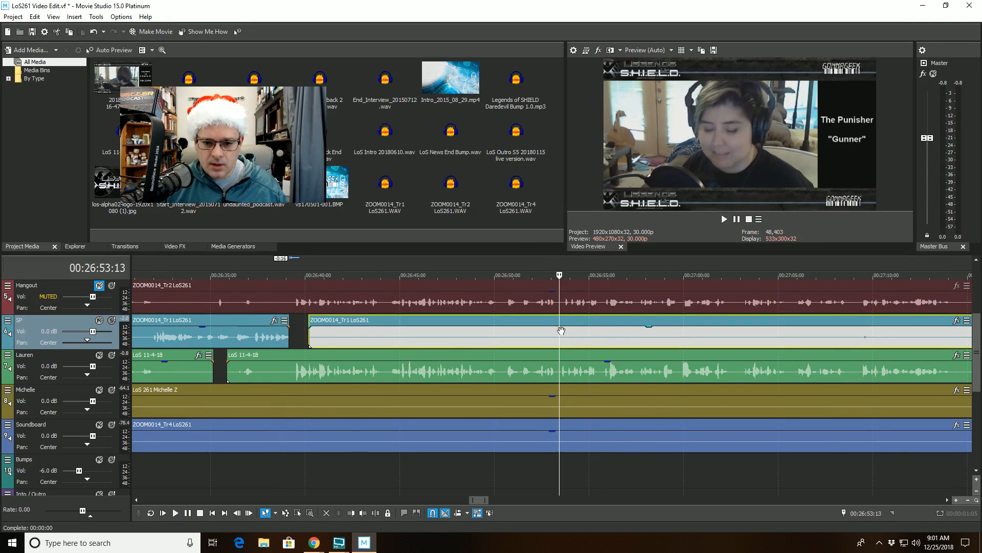
scroll(562, 330, up, 5)
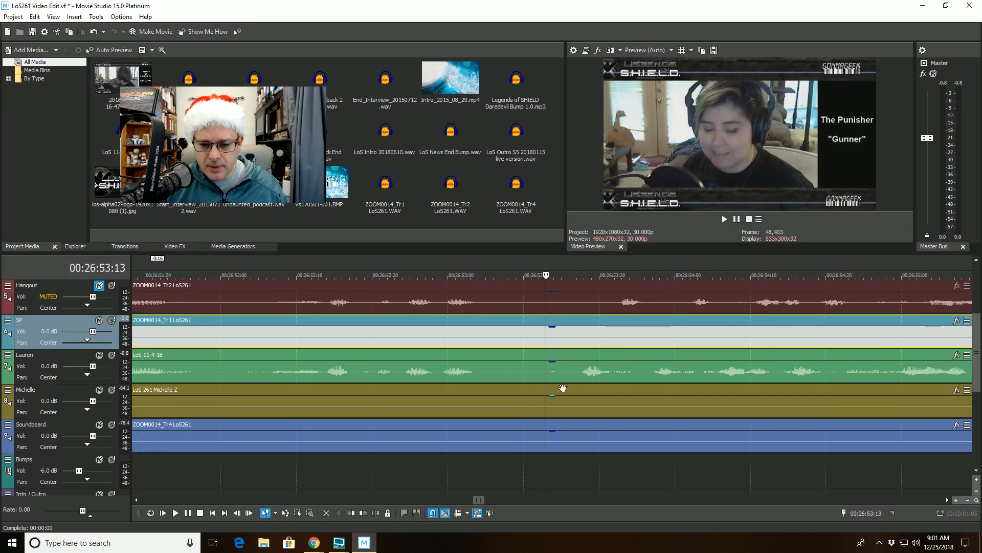
key(space)
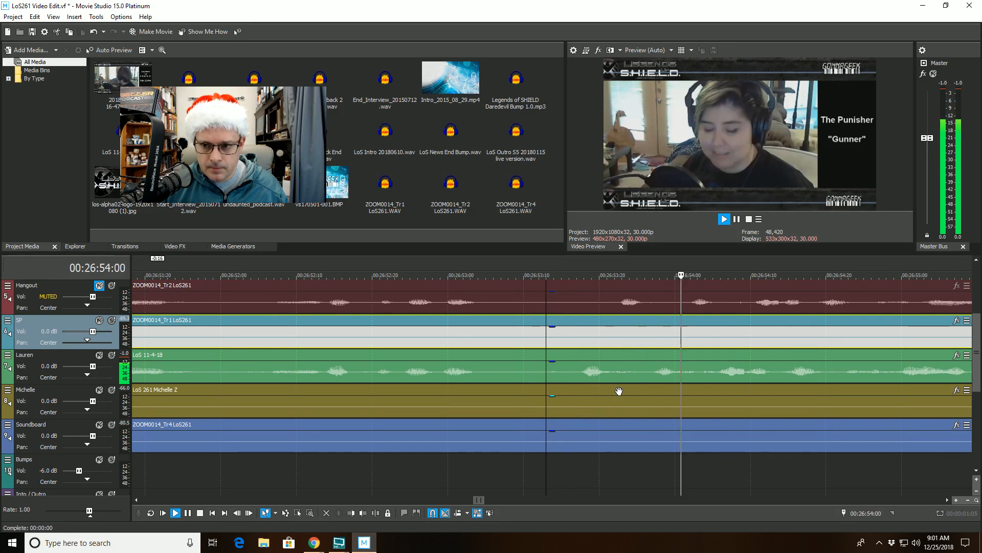
key(space)
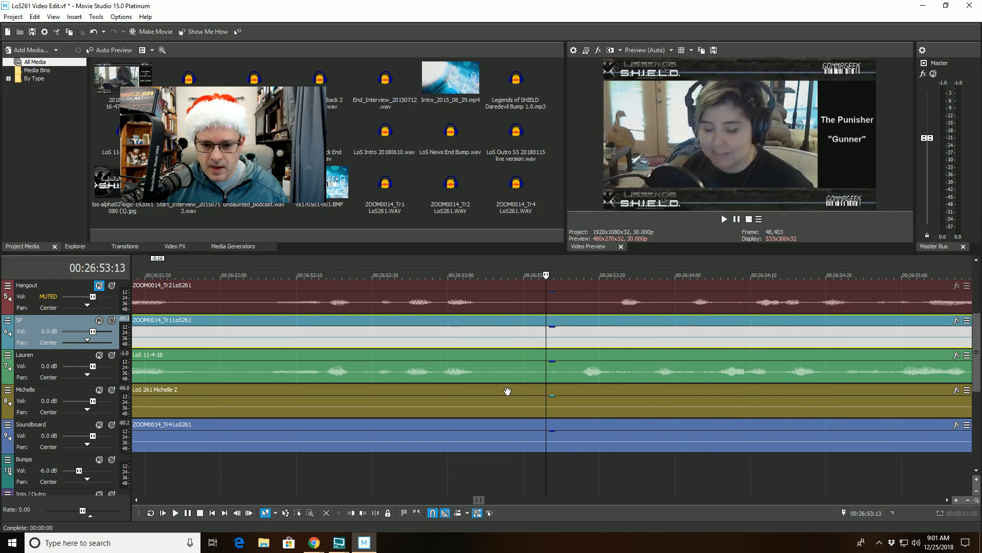
click(357, 329)
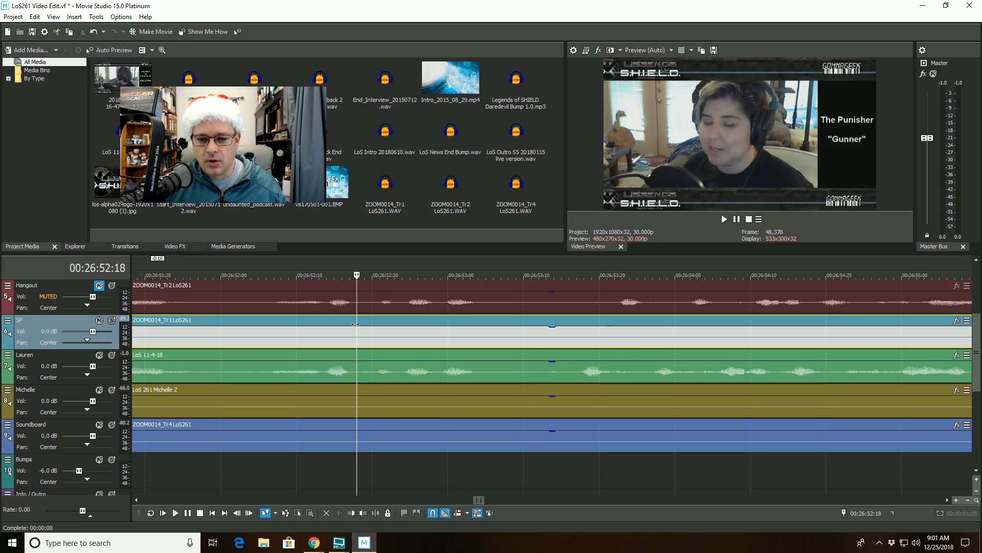
click(243, 321)
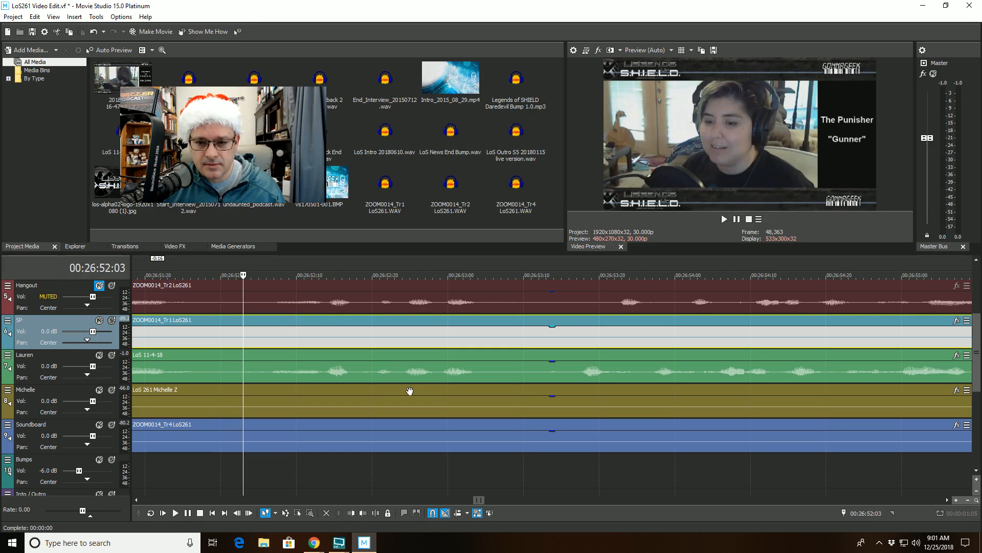
key(space)
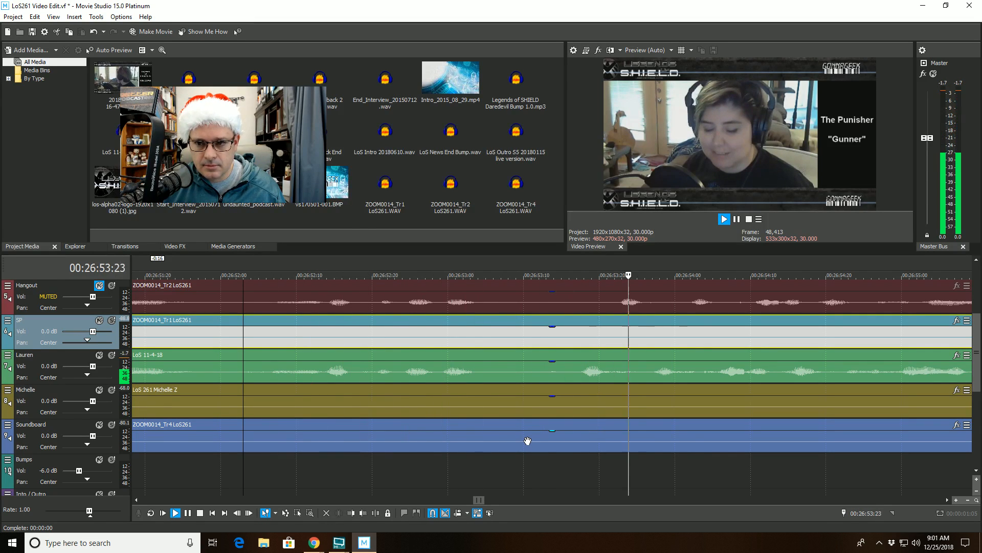
key(space)
Step: Split the last track 7 piece at 00:26:53:11 and trim the start of the new piece to 00:26:53:25
click(531, 356)
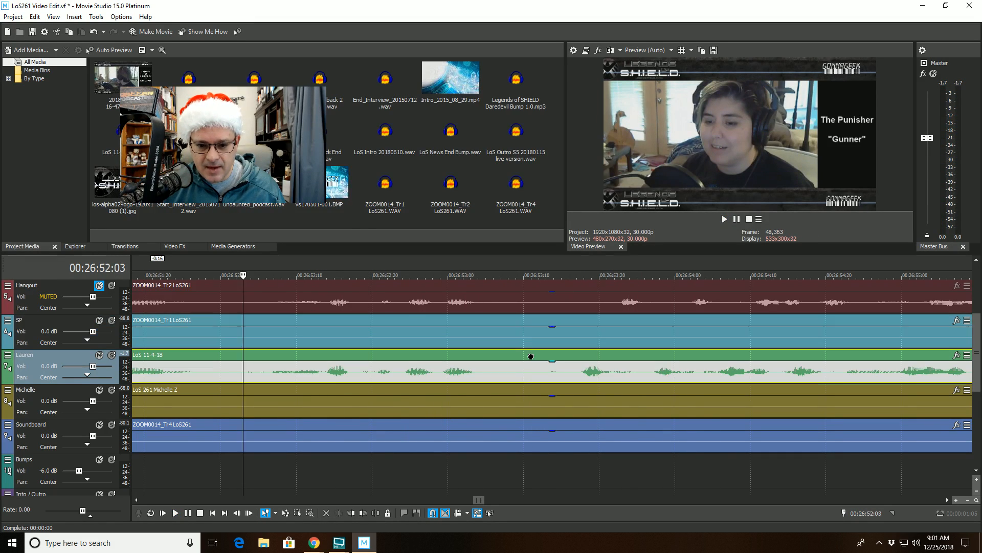
click(375, 512)
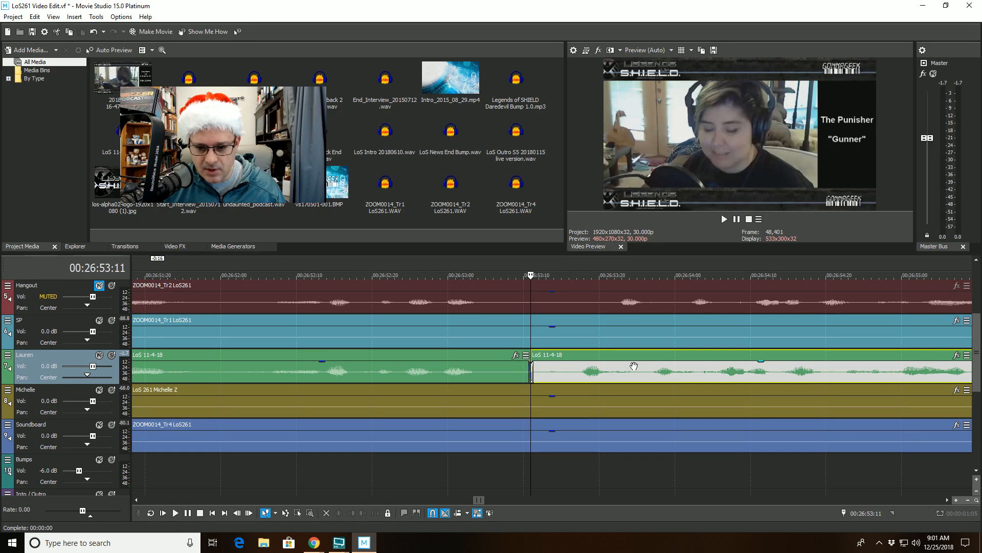
click(637, 355)
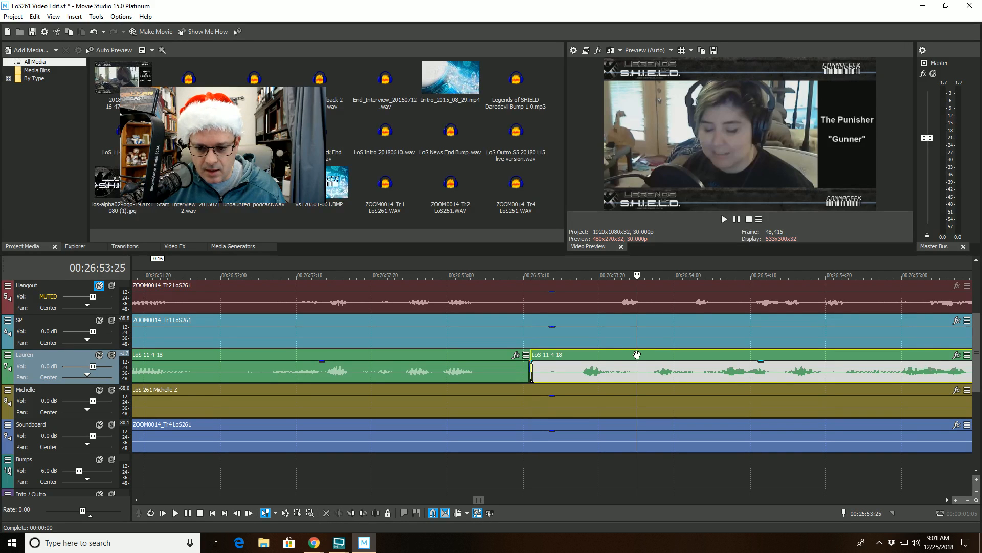
click(351, 513)
Step: Play back the track 7 cut from 00:26:52:14 and listen on through about 00:27:09 for further noise or crosstalk
click(328, 354)
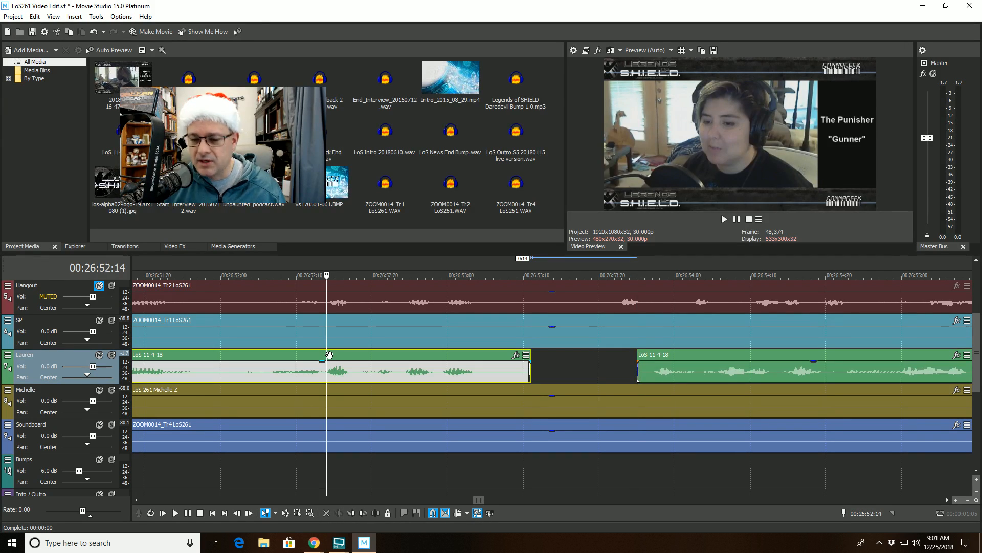
key(space)
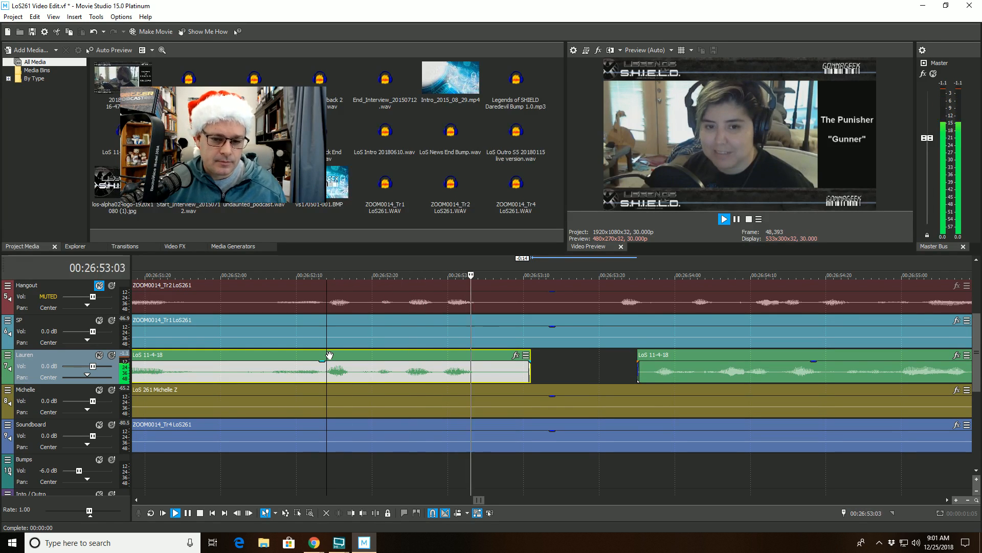
scroll(416, 364, down, 4)
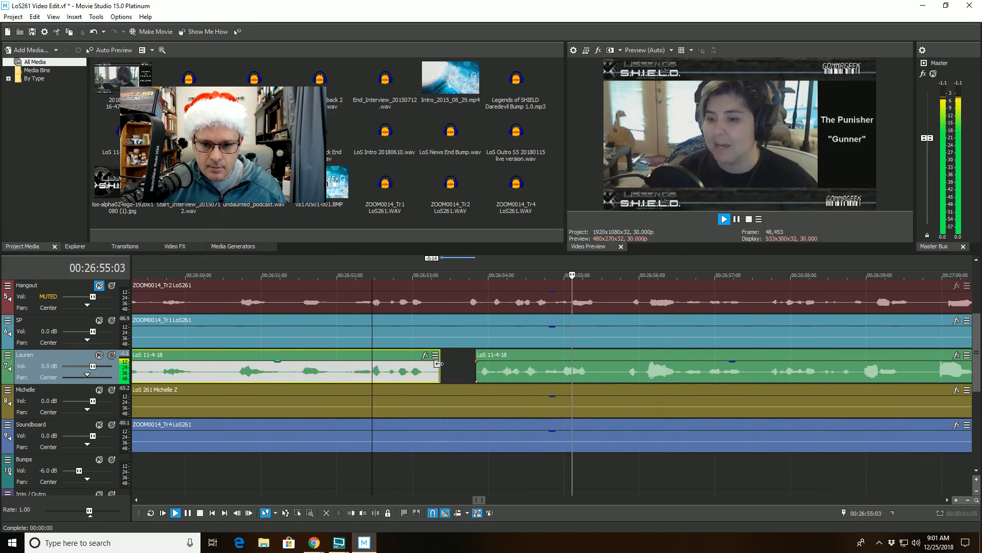
scroll(436, 365, down, 2)
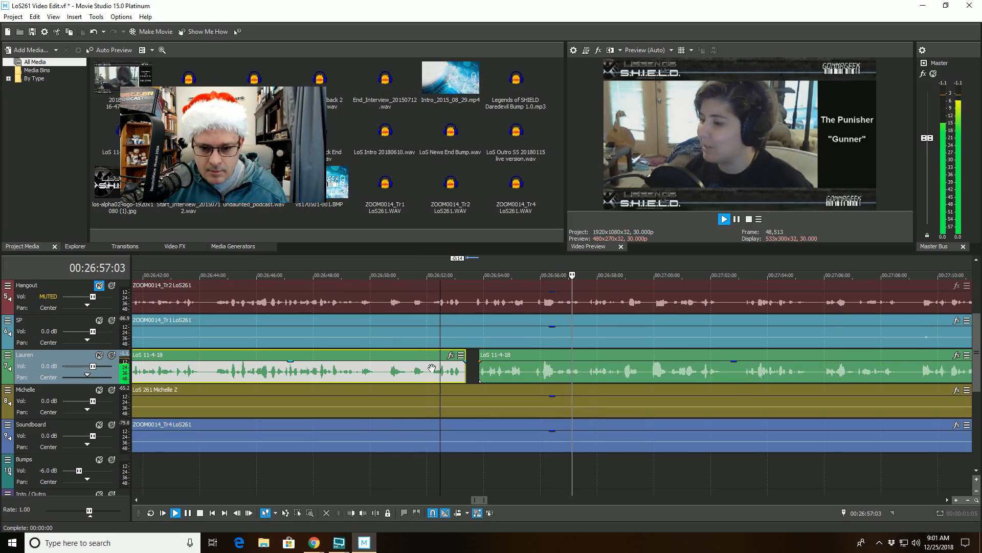
scroll(520, 371, down, 1)
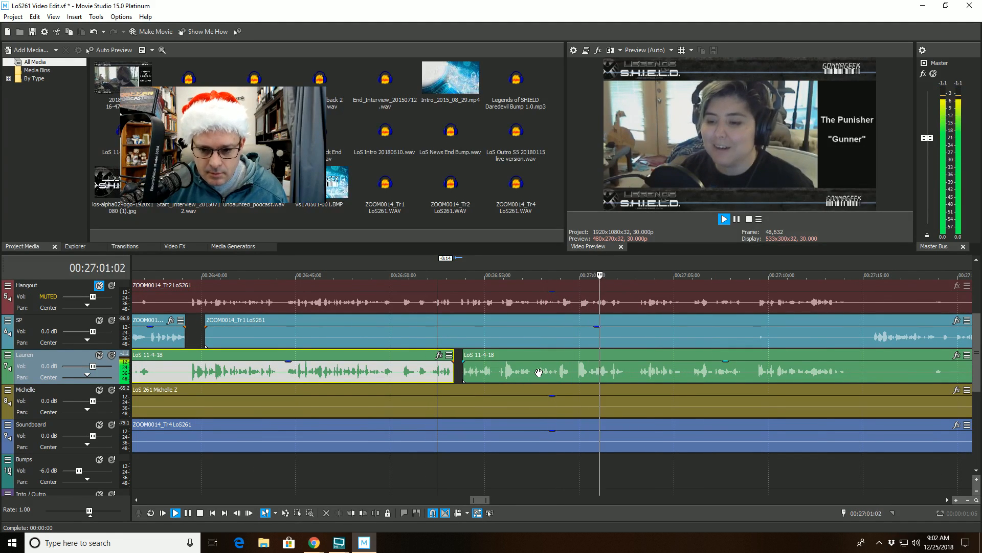
scroll(538, 375, down, 1)
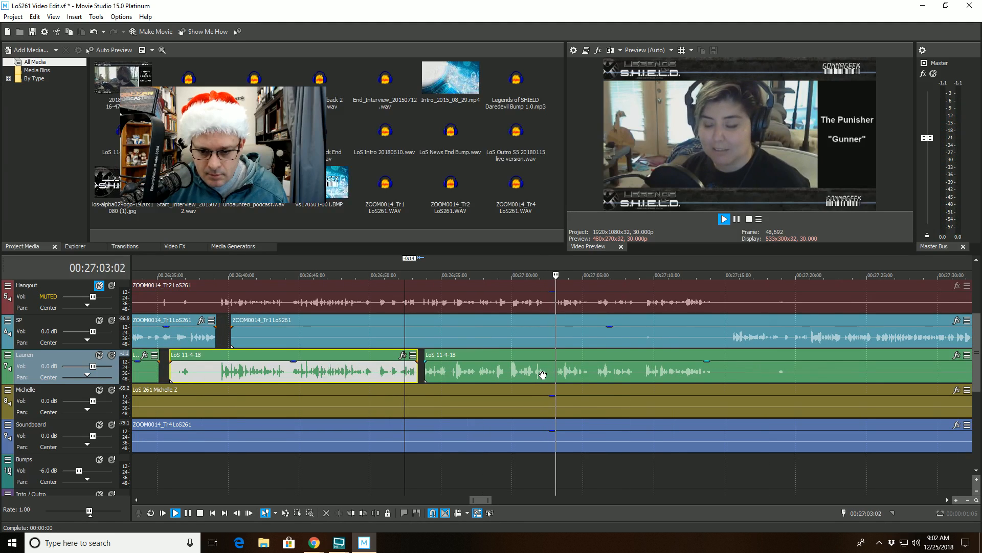
scroll(543, 375, up, 3)
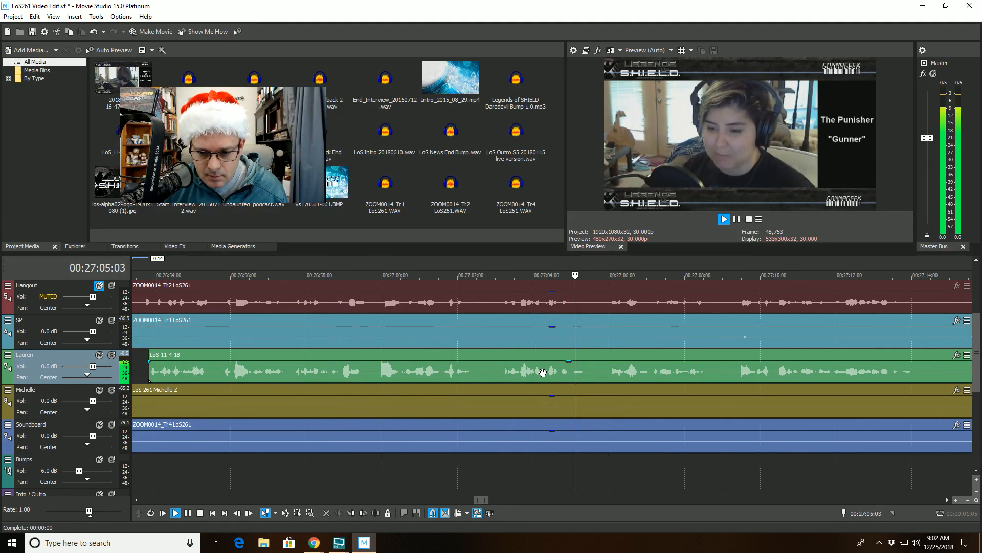
scroll(542, 372, down, 1)
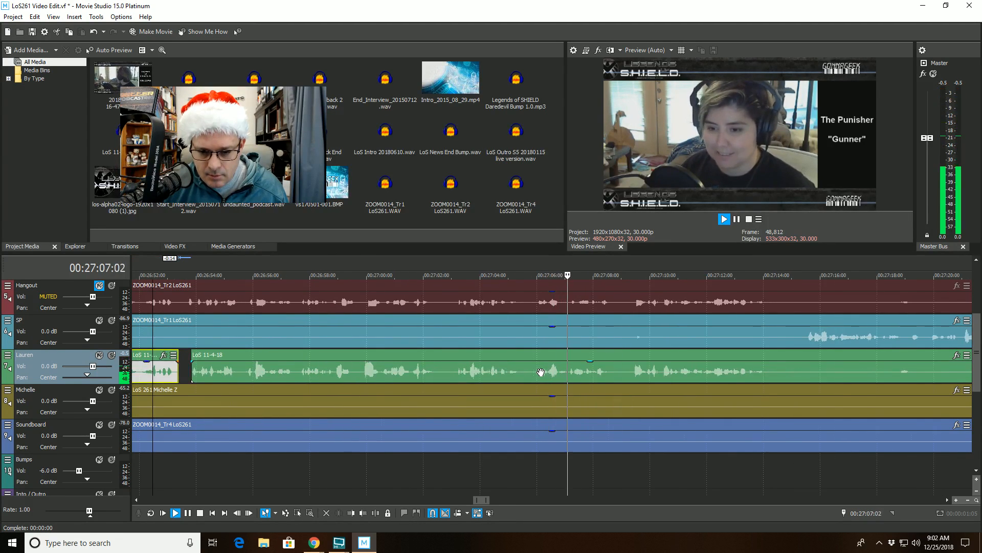
scroll(540, 372, up, 1)
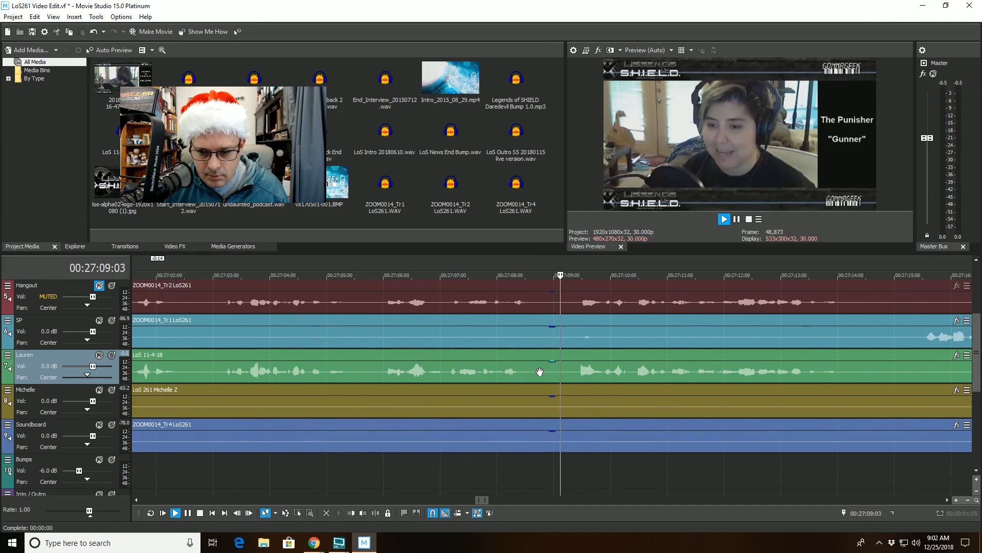
scroll(541, 372, up, 1)
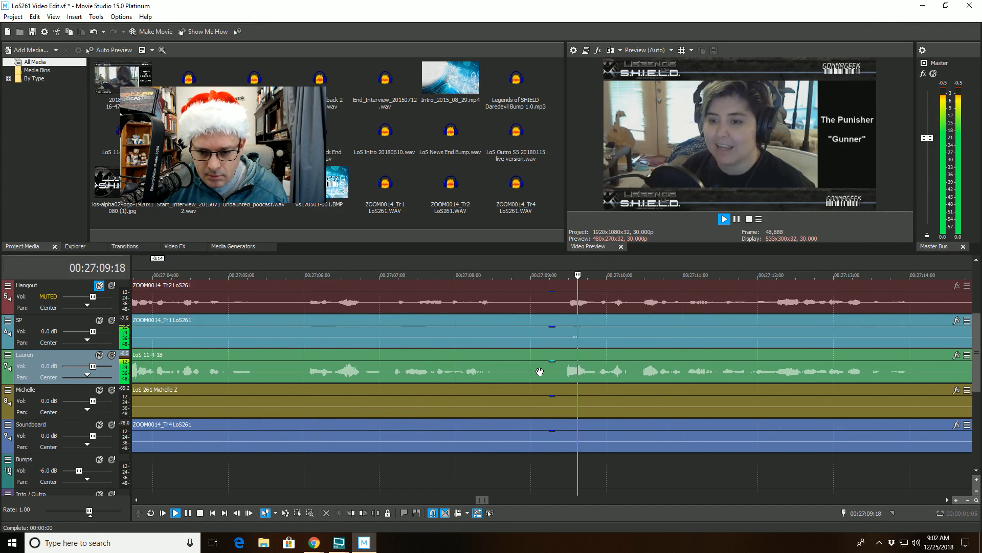
Step: Split the last track 6 piece at 00:27:09:07 and trim the start of the new piece to 00:27:10:08
click(548, 318)
key(space)
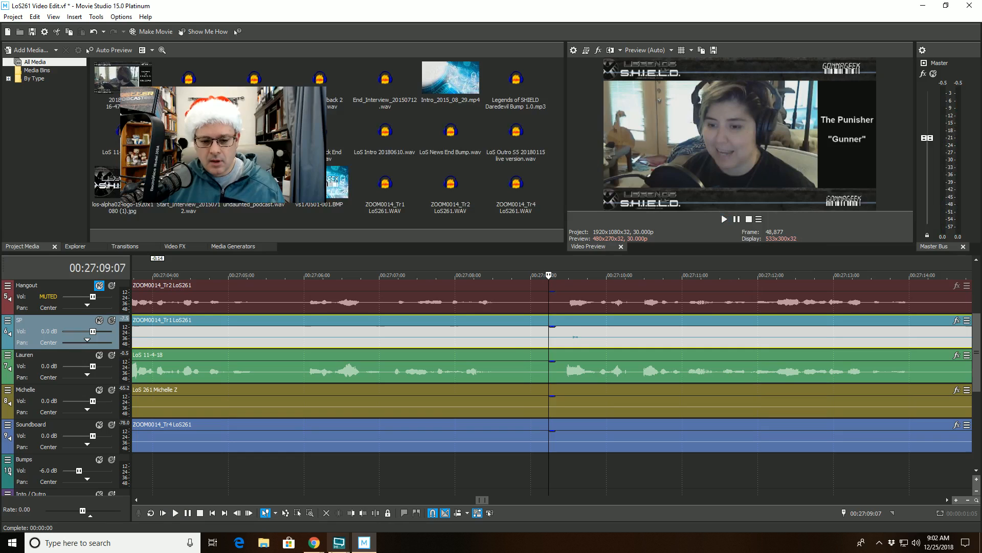
click(376, 514)
click(626, 322)
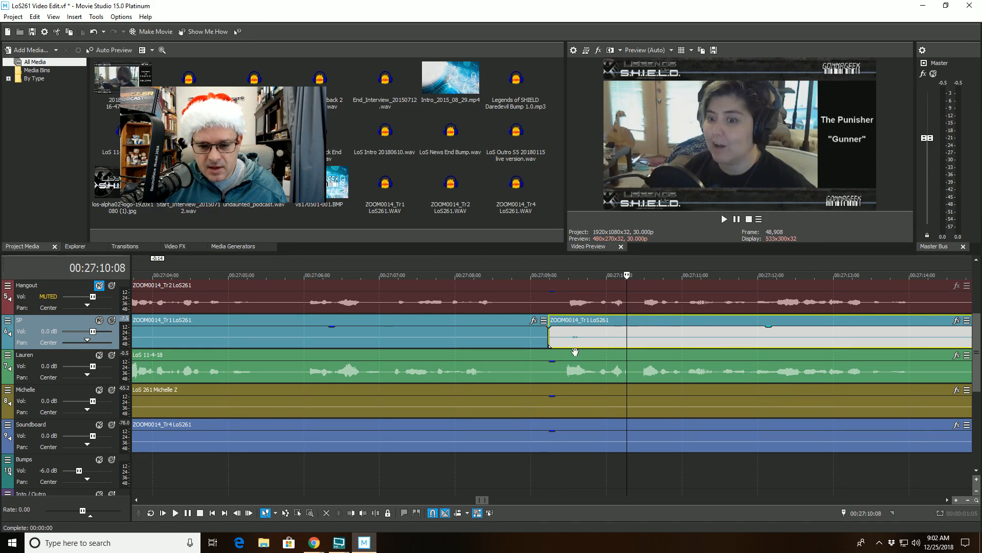
click(355, 514)
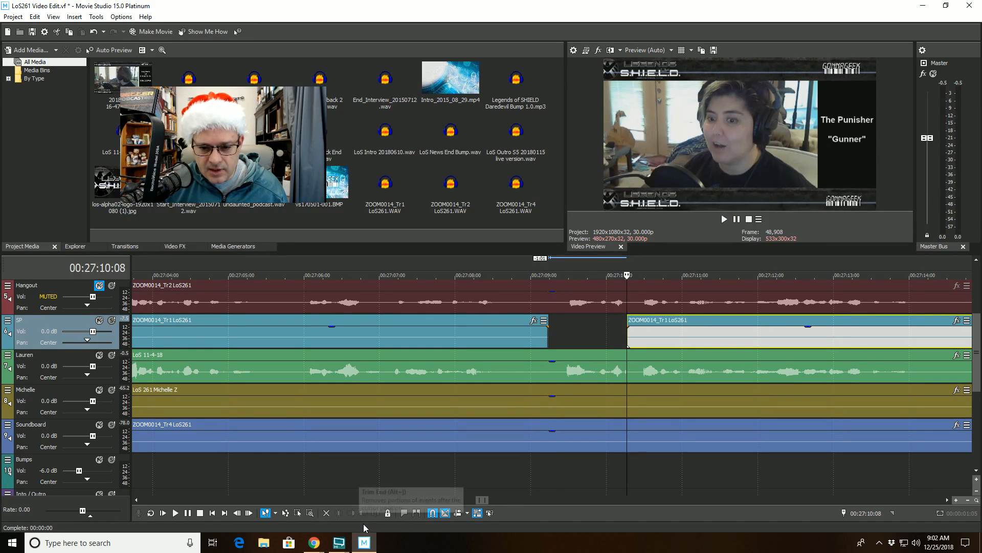
Step: Play back the track 6 cut from 00:27:07:13 and listen on through about 00:28:13 for further noise or crosstalk
click(412, 321)
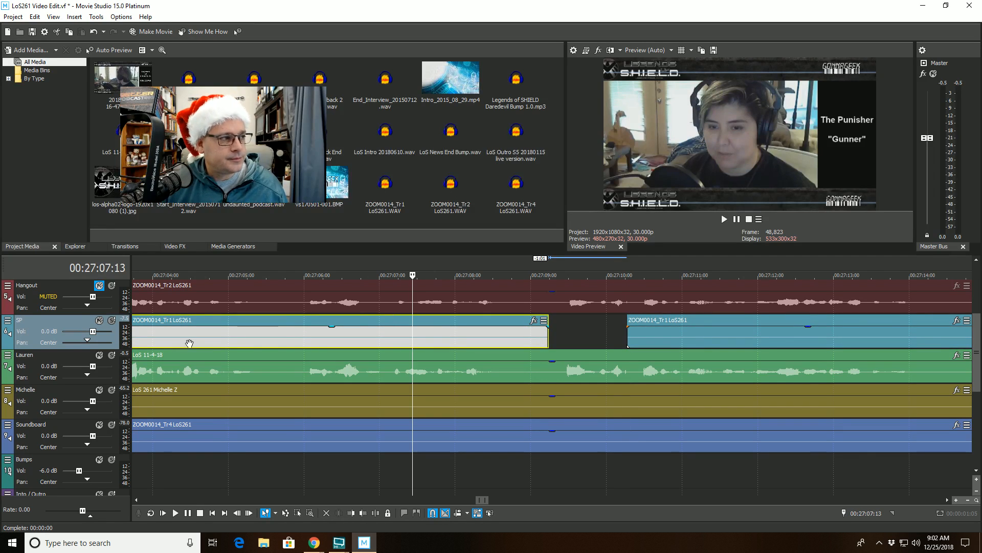
key(space)
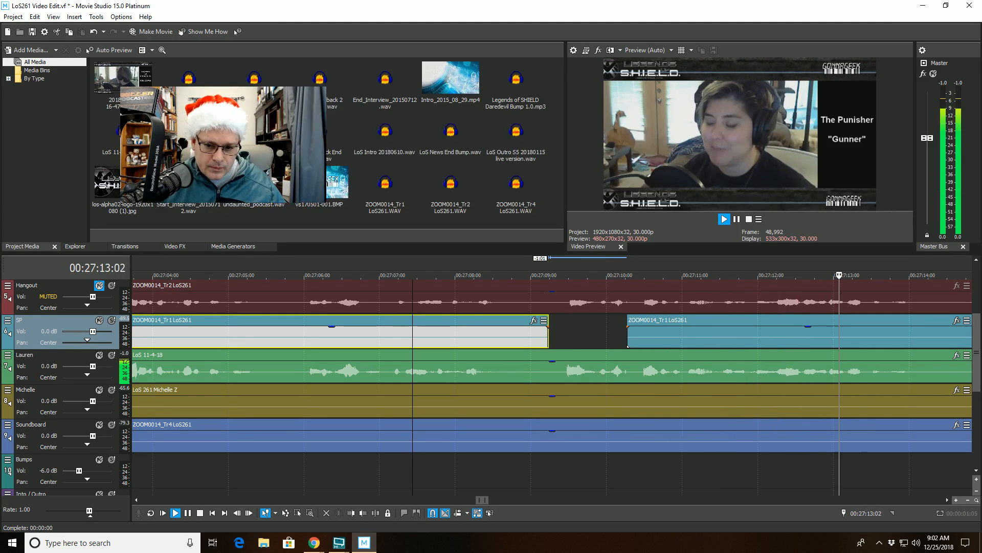
scroll(590, 420, down, 2)
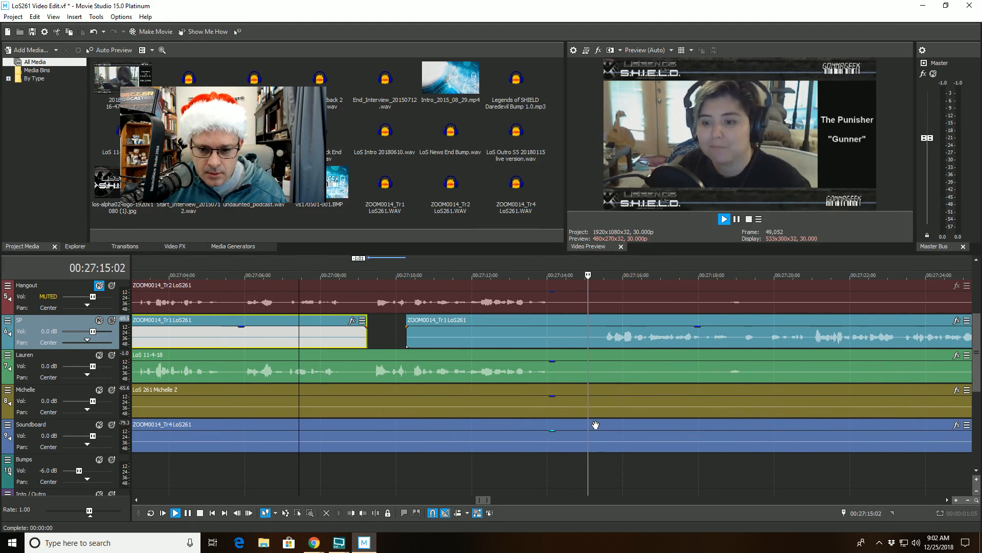
scroll(596, 425, down, 1)
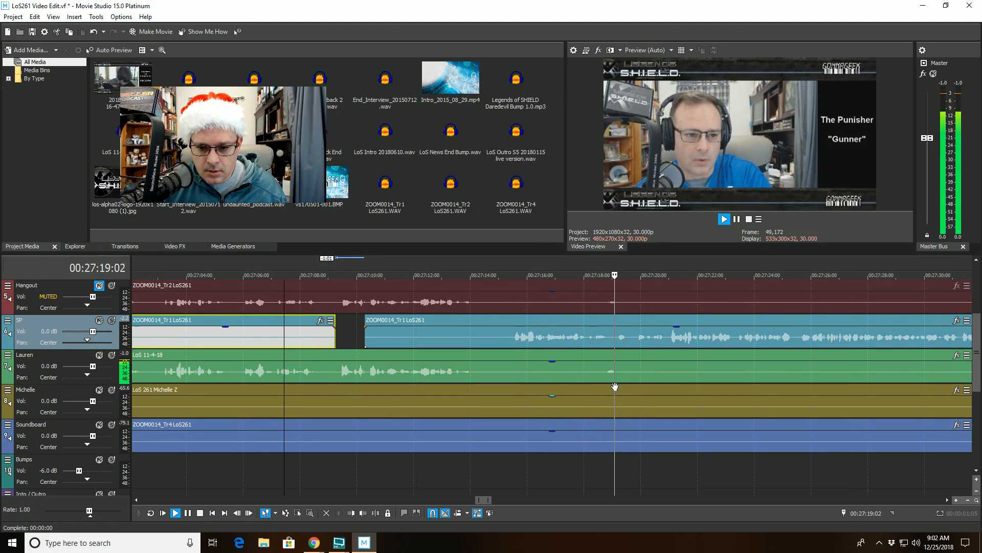
scroll(614, 386, down, 2)
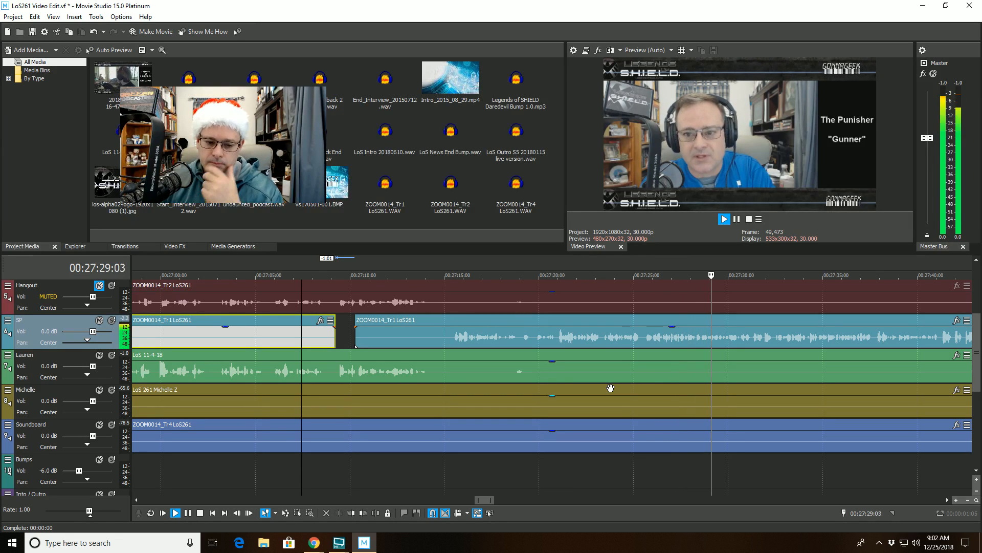
scroll(661, 388, down, 2)
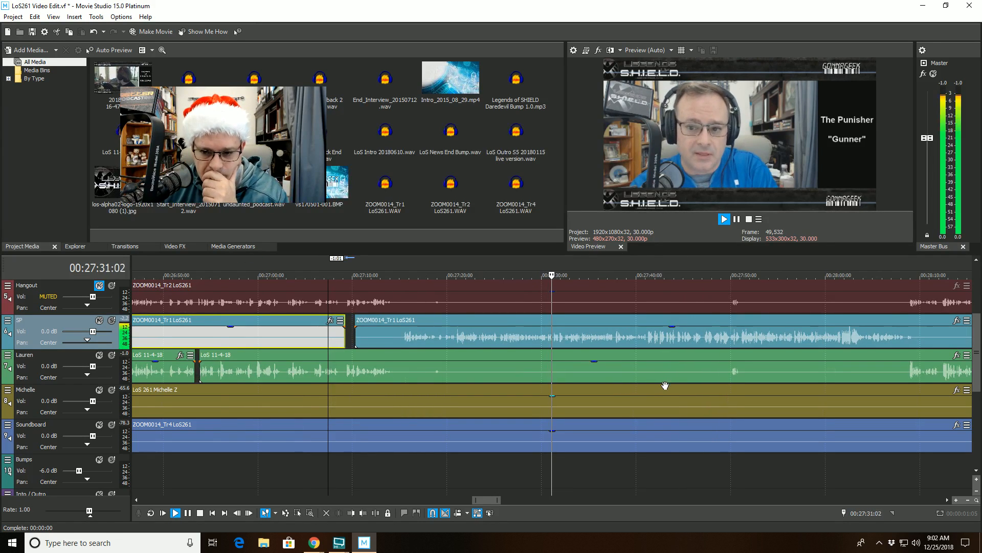
scroll(665, 385, down, 1)
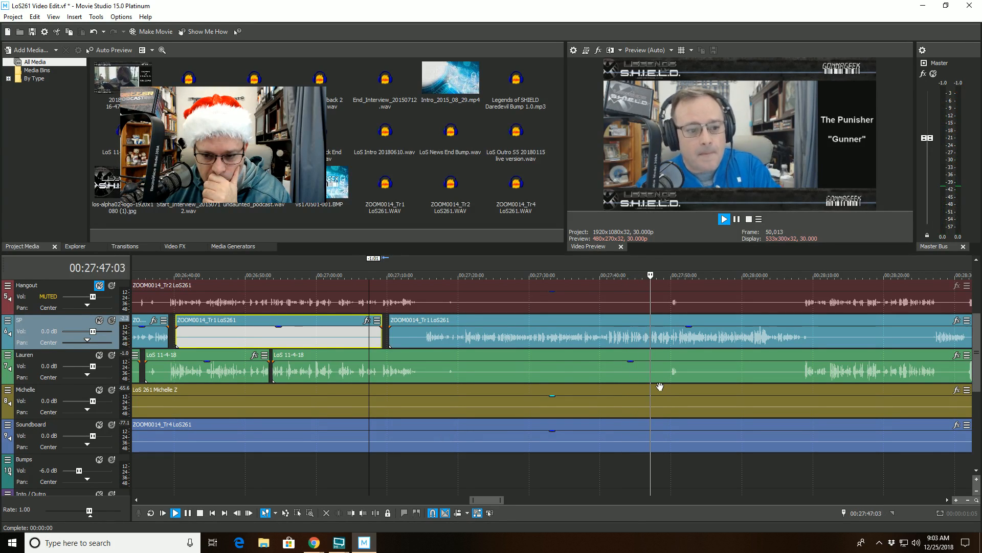
scroll(660, 387, up, 2)
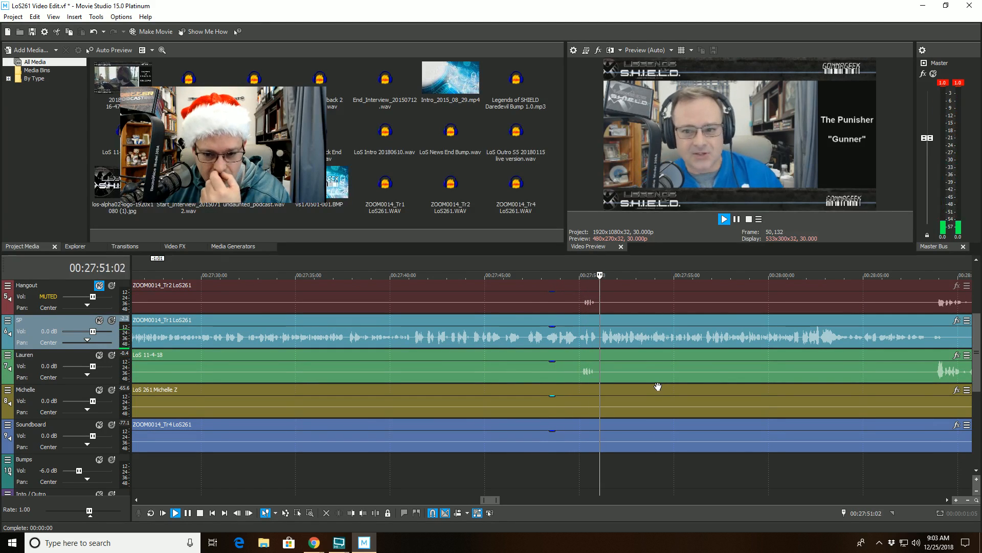
scroll(659, 387, down, 1)
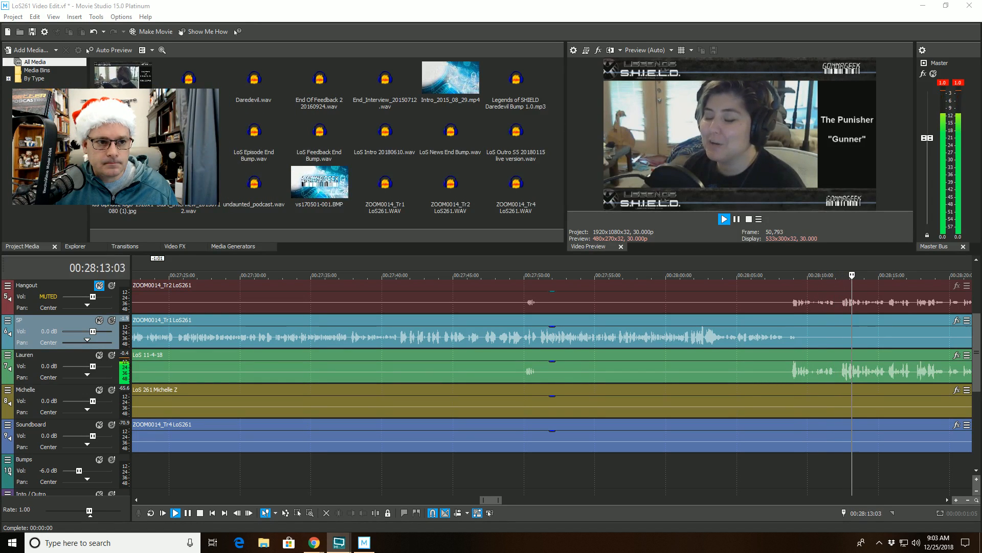
Step: Widen the media folder list so that the thumbnails beside it start further over
drag(88, 115, 233, 114)
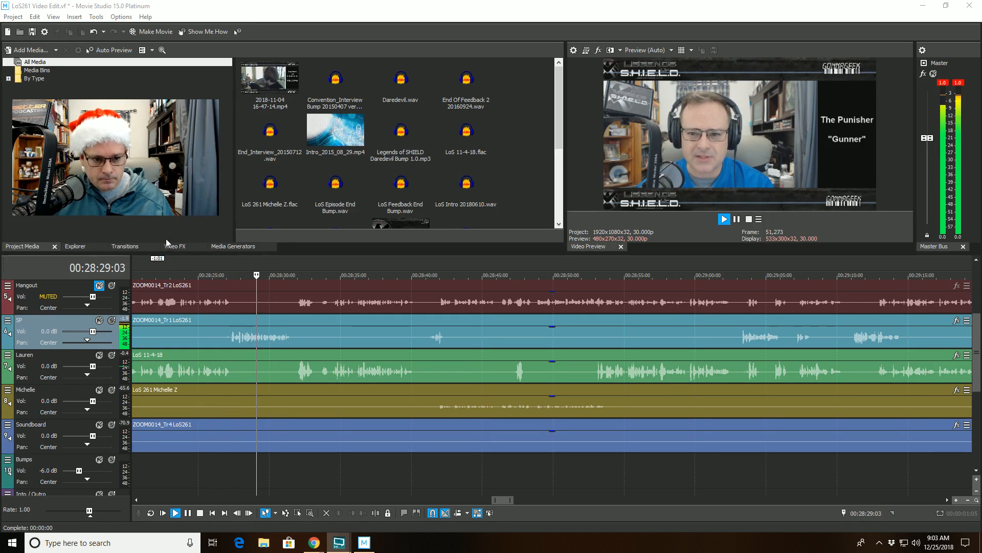
Step: Split the last track 6 piece at 00:28:27:17 and trim the end of the earlier piece to 00:28:26:27
click(225, 323)
scroll(262, 323, up, 4)
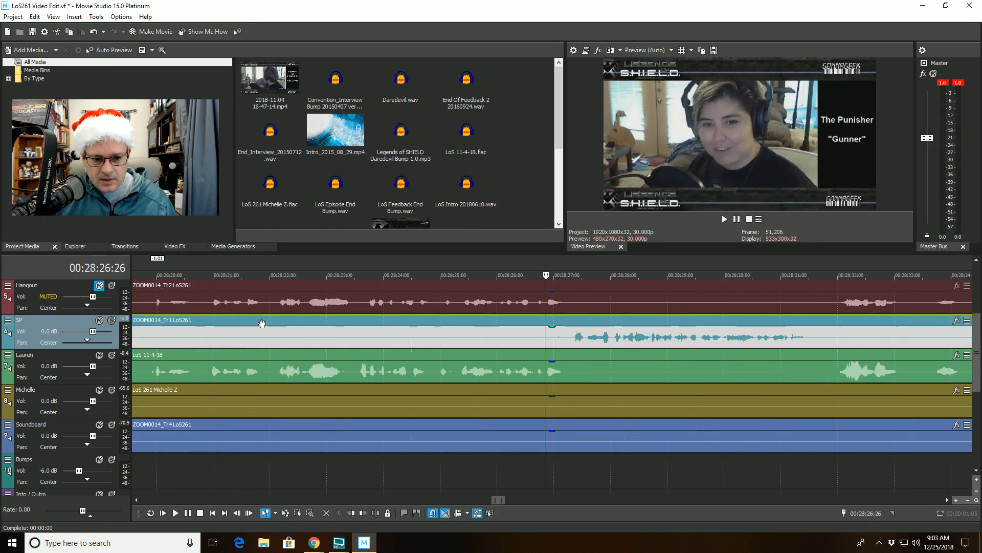
scroll(262, 323, up, 2)
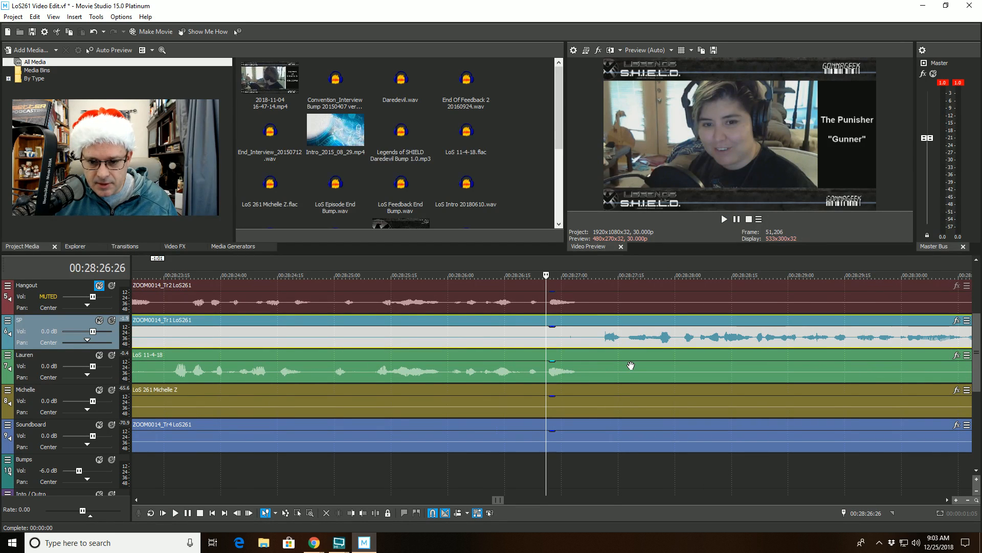
key(space)
key(space)
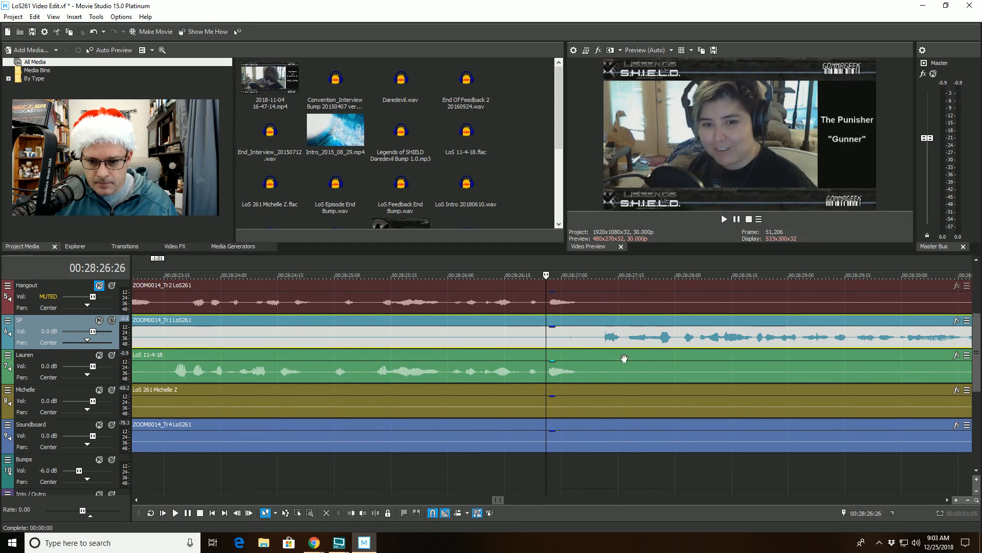
key(space)
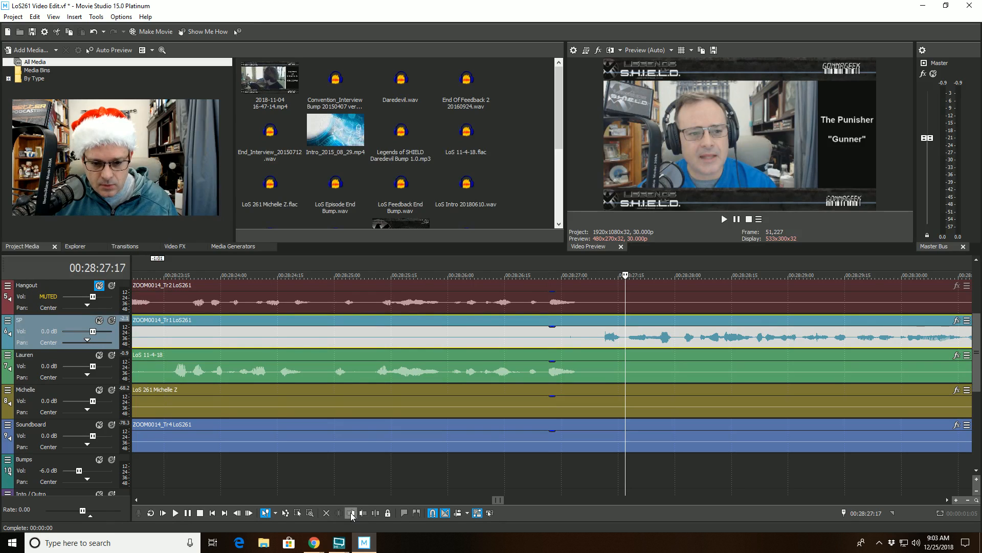
click(373, 514)
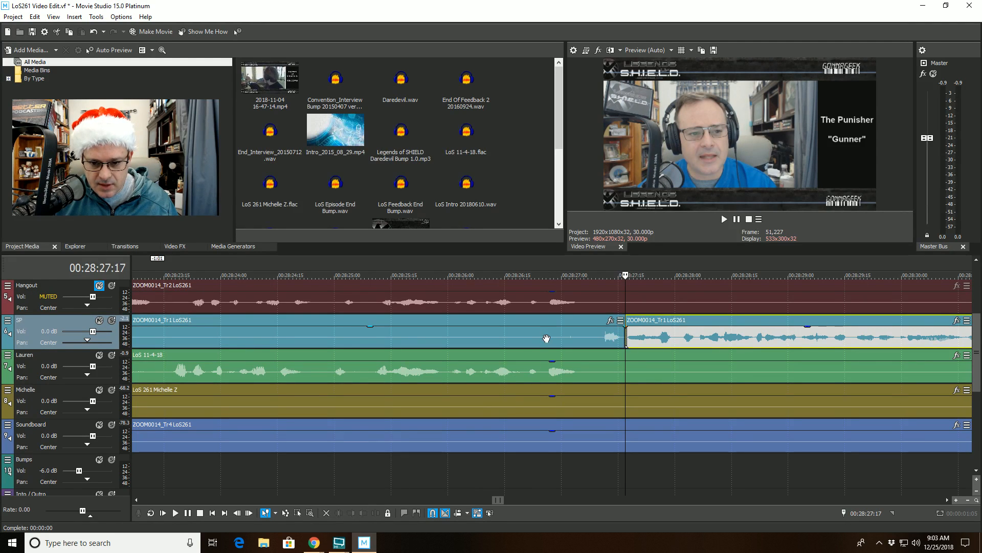
click(548, 334)
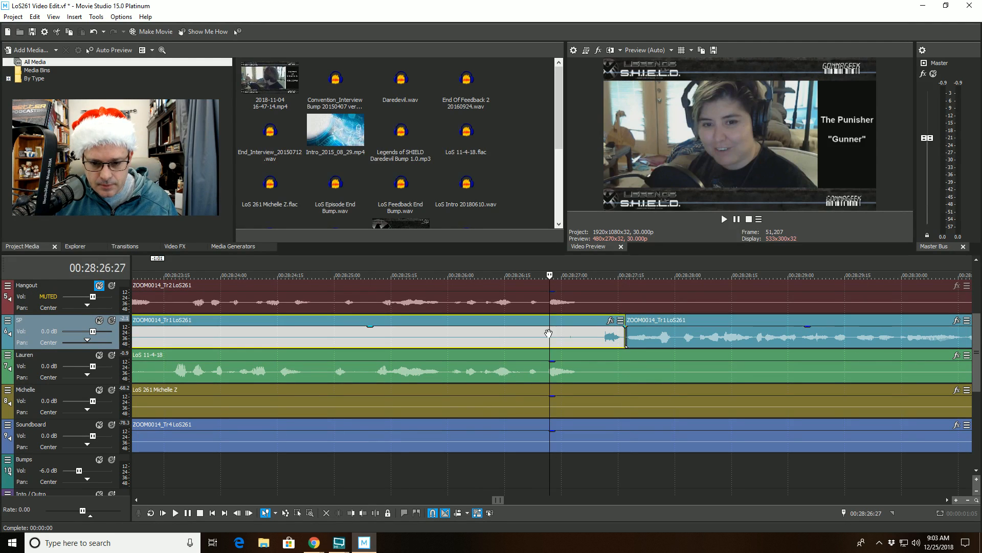
click(363, 513)
Step: Play back the latest track 6 cut from 00:28:25:16 and listen on through about 00:28:34
click(407, 296)
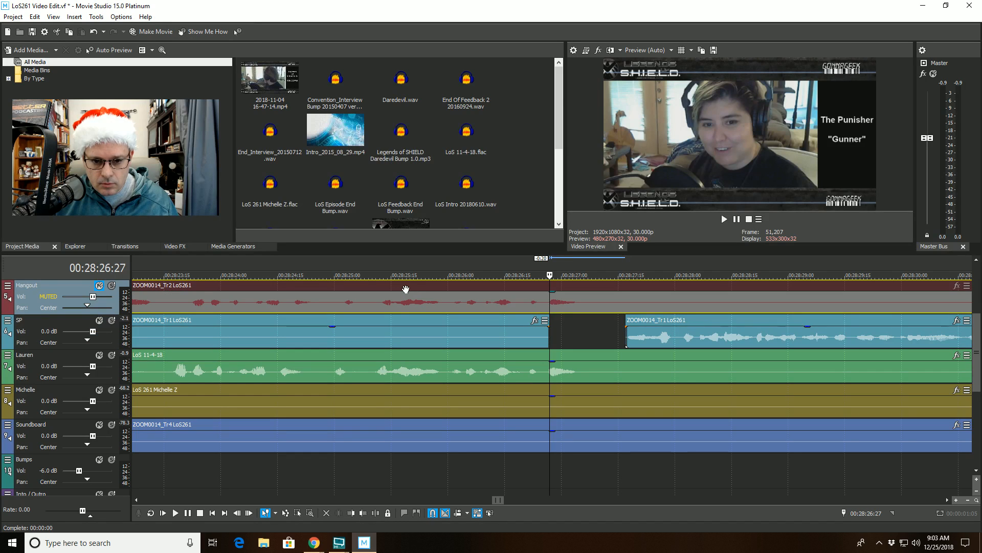
click(395, 276)
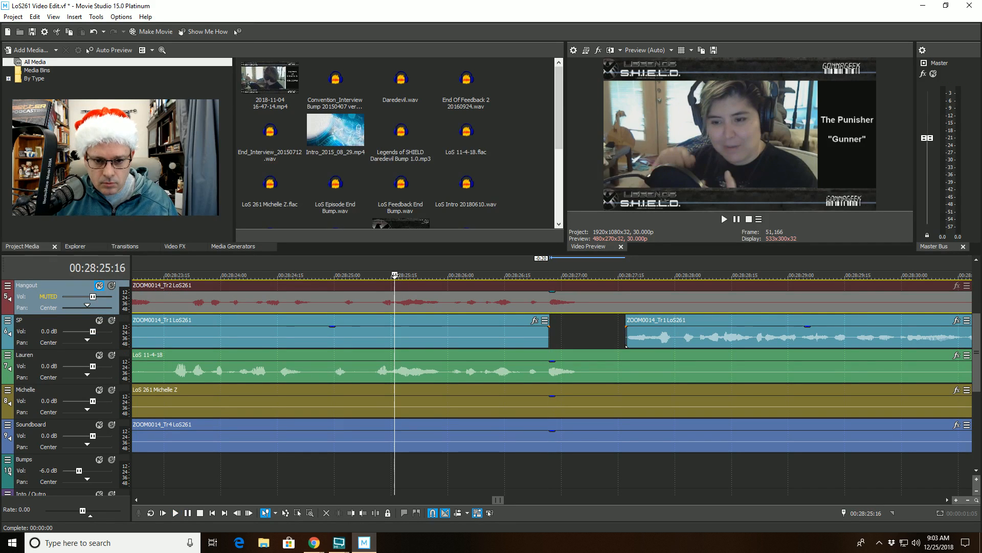
key(space)
scroll(394, 278, down, 3)
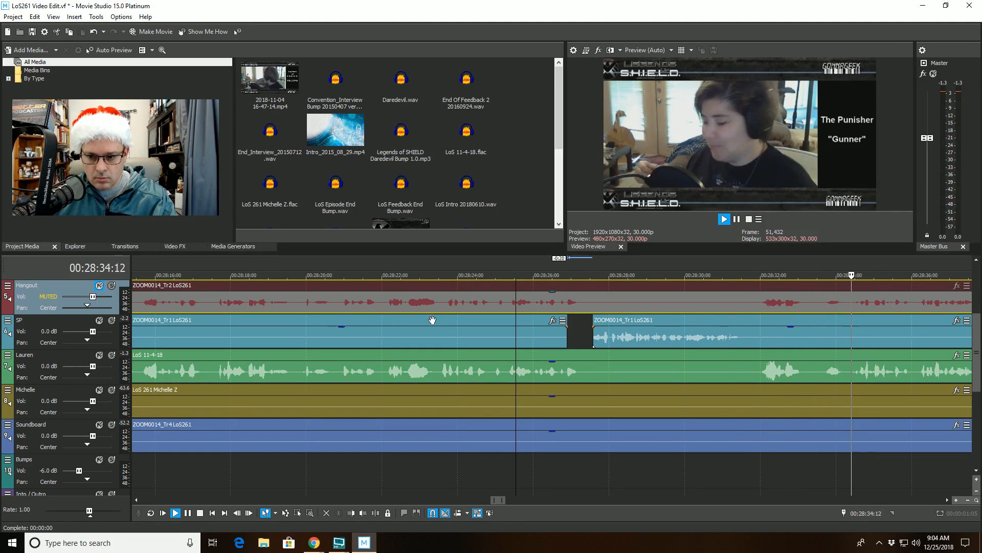
Step: Split the last track 7 piece at 00:28:33:17 and trim the start of the new piece to 00:28:34:09
click(819, 354)
key(space)
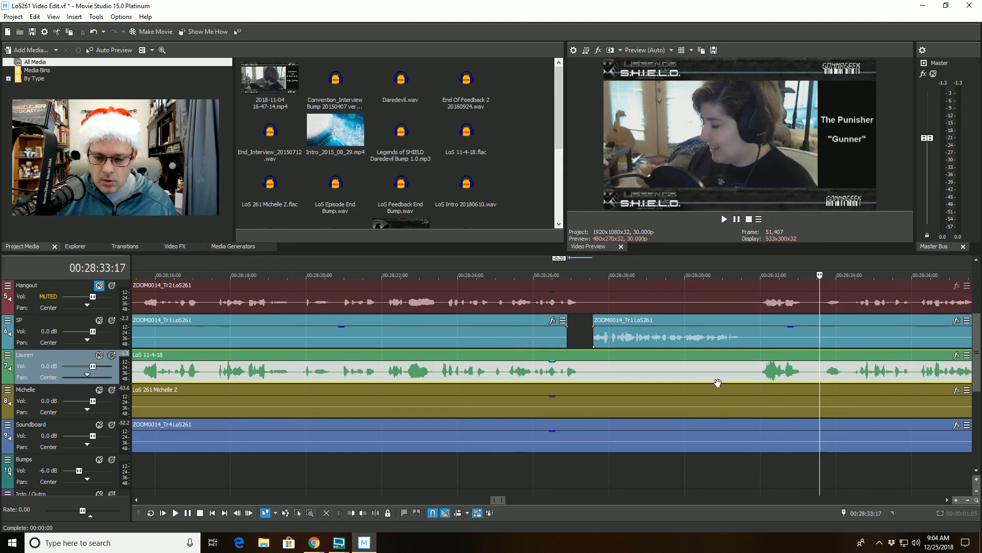
click(375, 512)
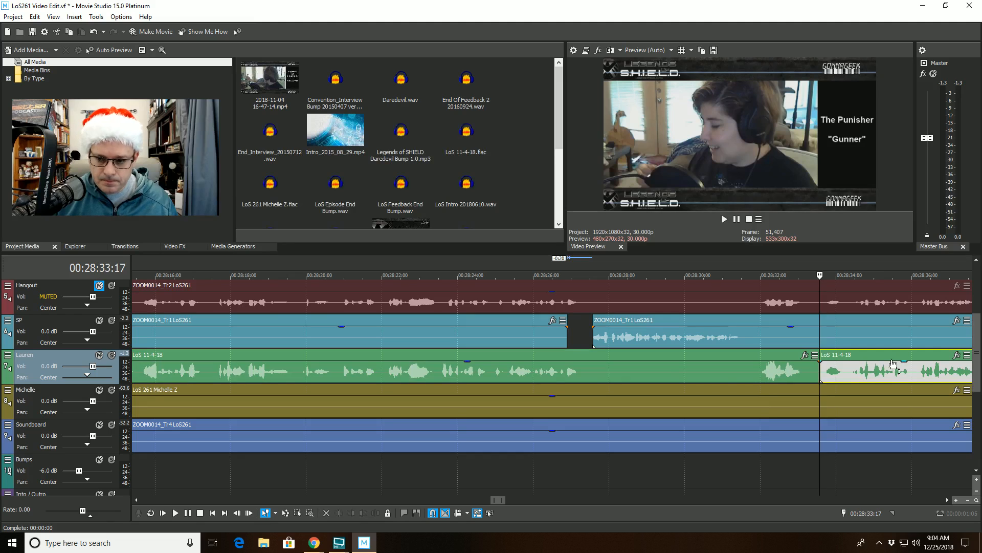
click(848, 356)
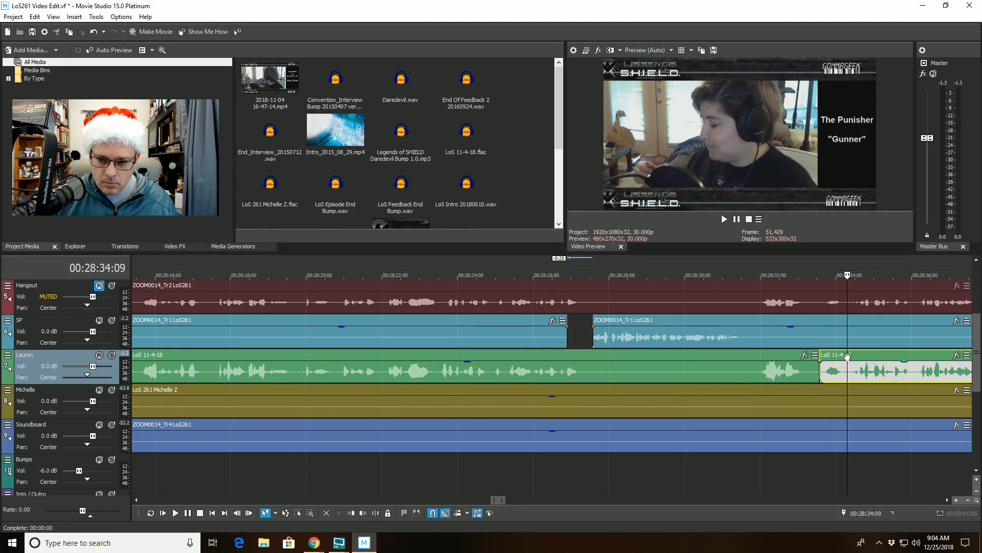
click(352, 513)
Step: Play back the latest track 7 cut and listen on through about 00:28:41 for further noise or crosstalk
click(735, 368)
key(space)
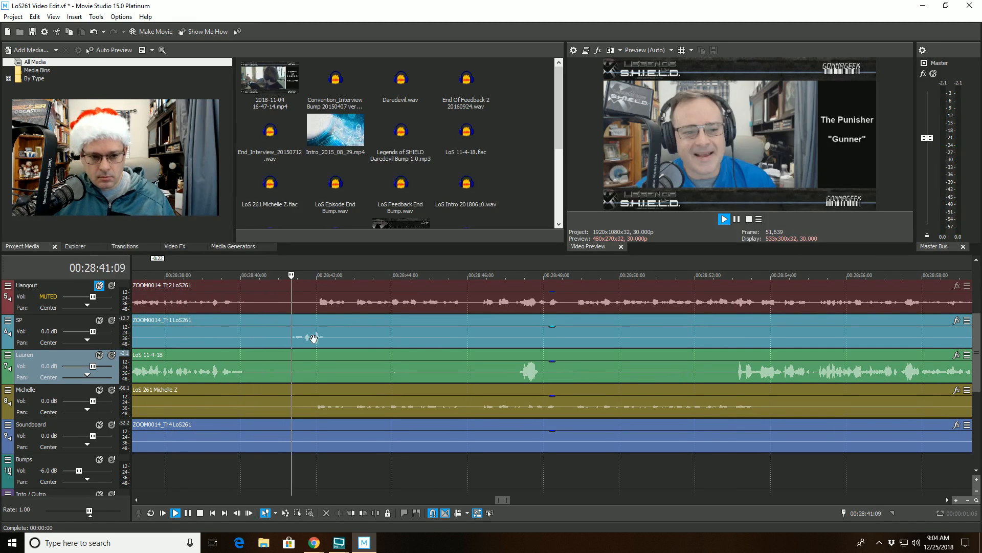
Step: Split the last track 6 piece at 00:28:38:29 and trim the start of the new piece to 00:28:40:25
click(202, 332)
key(space)
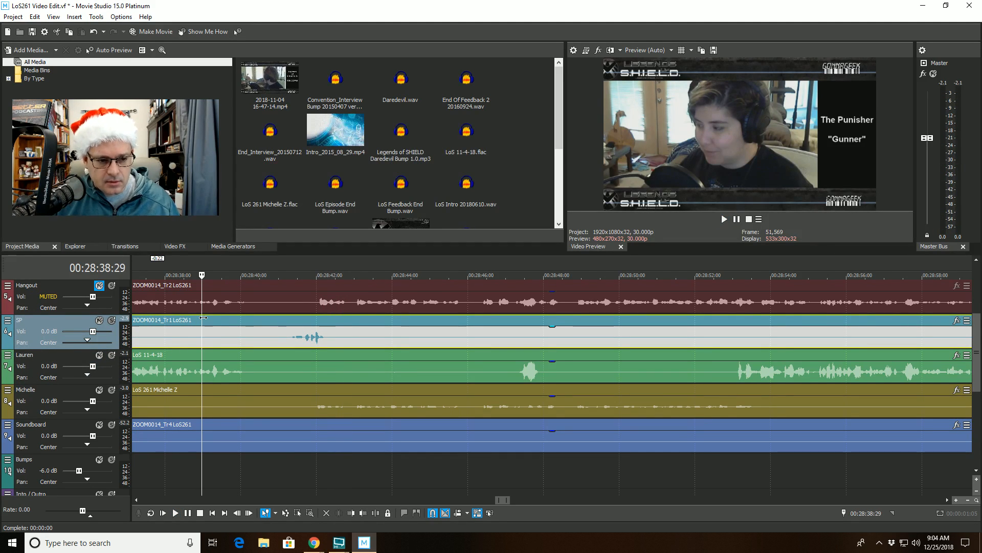
key(space)
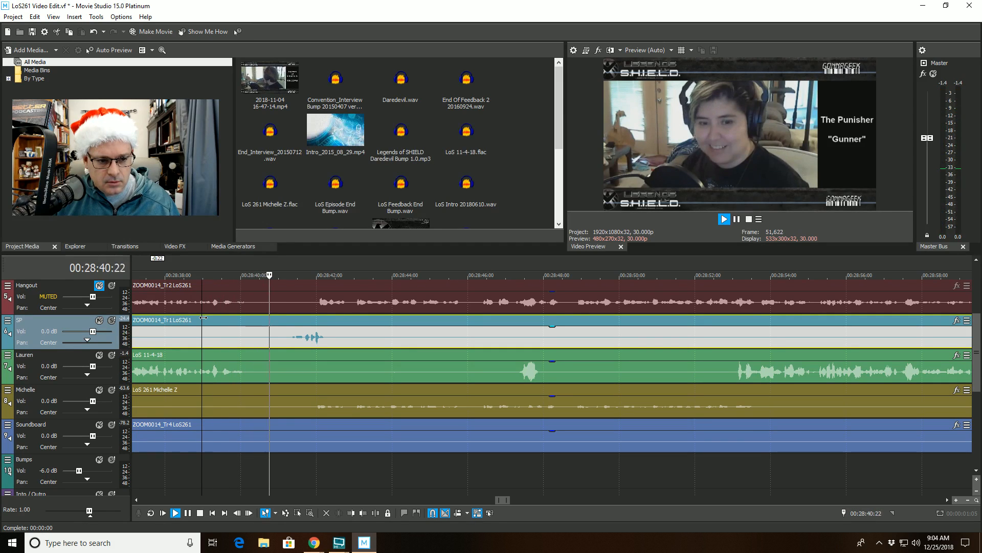
key(space)
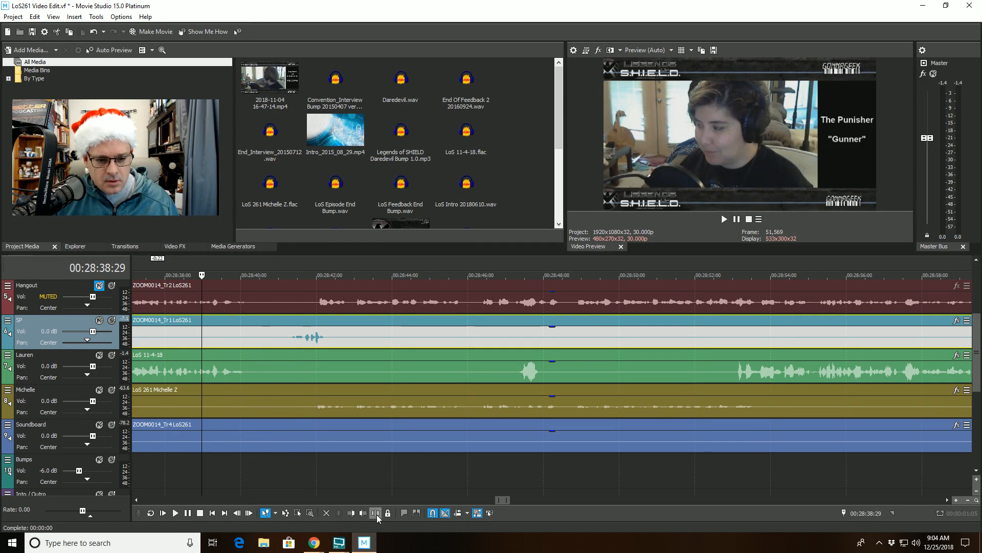
click(375, 513)
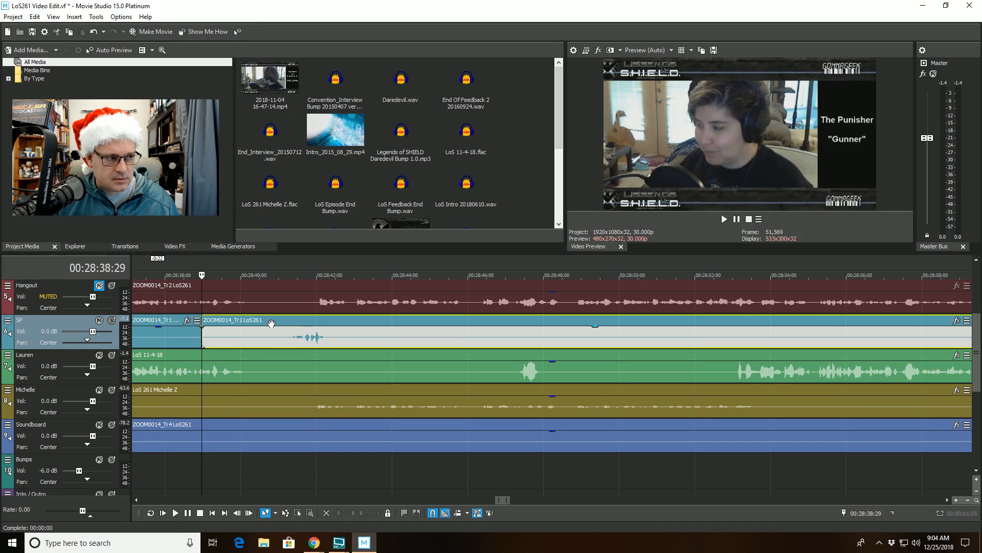
key(space)
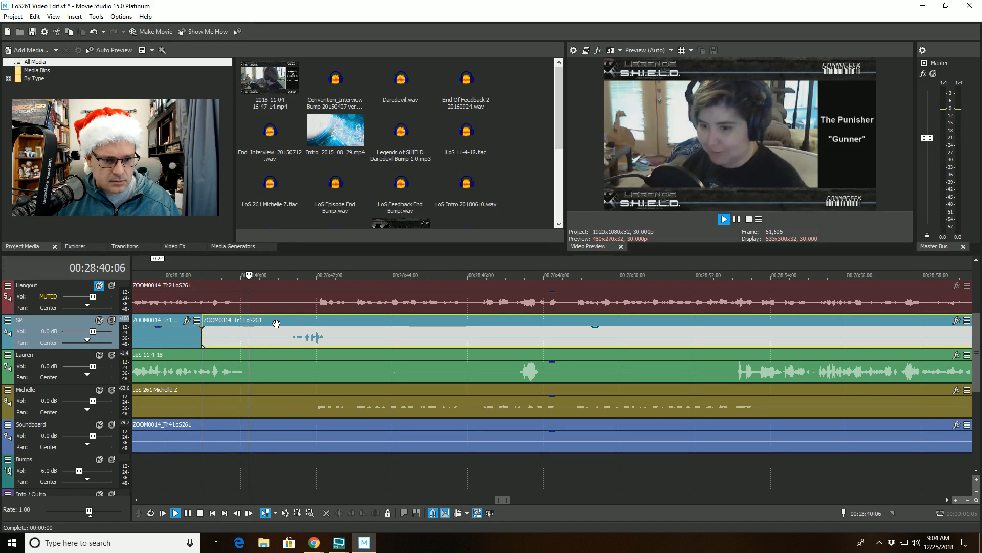
key(space)
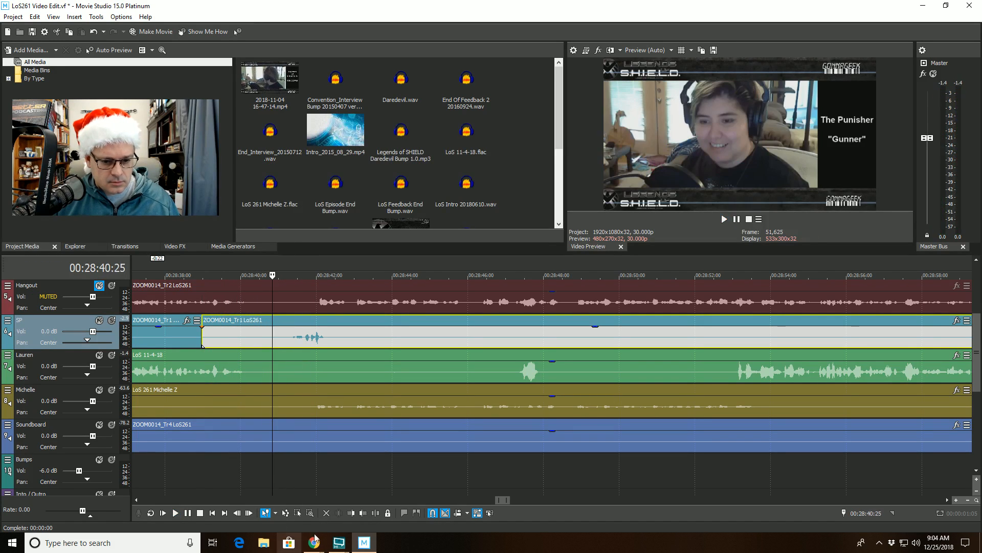
click(352, 513)
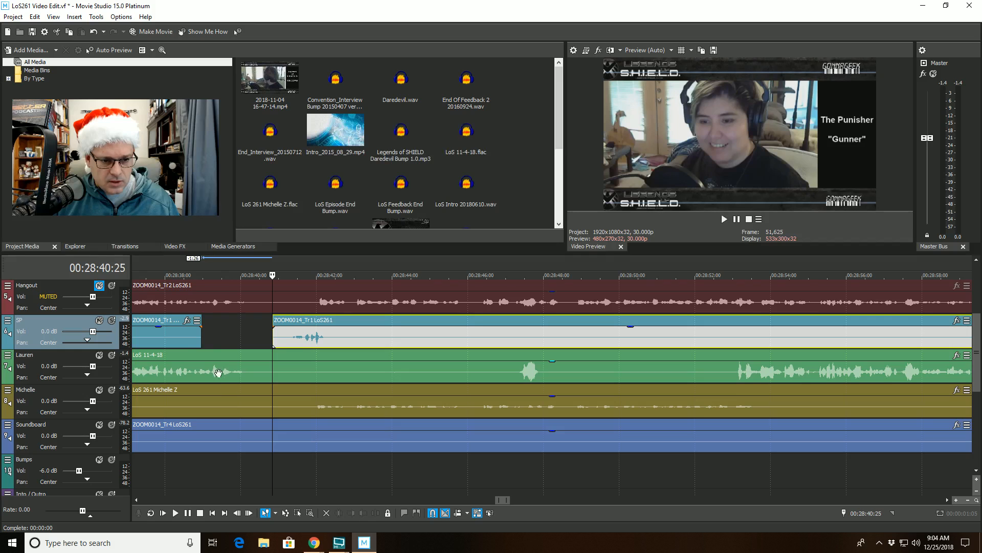
Step: Play back the latest track 6 cut from 00:28:37:28 through about 00:28:44
click(163, 310)
key(space)
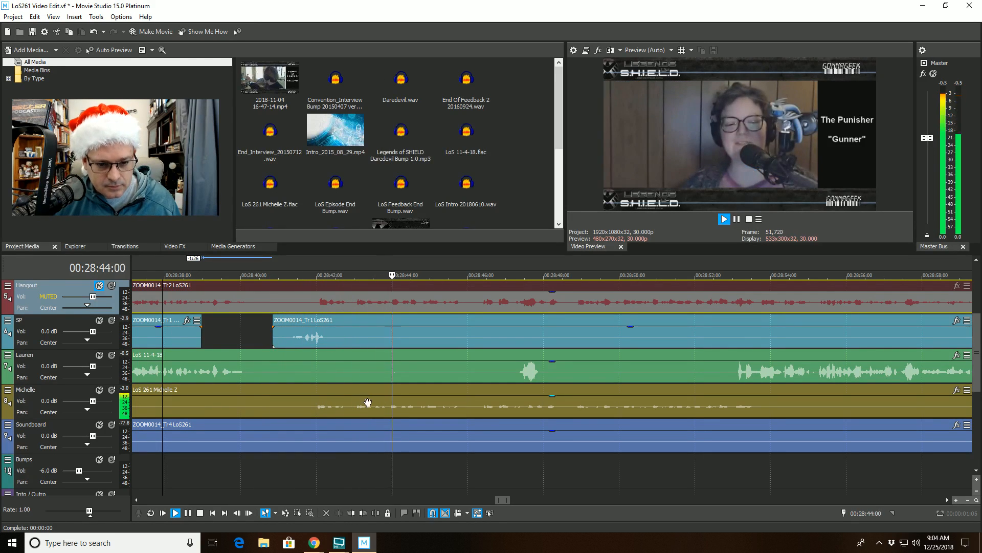
key(space)
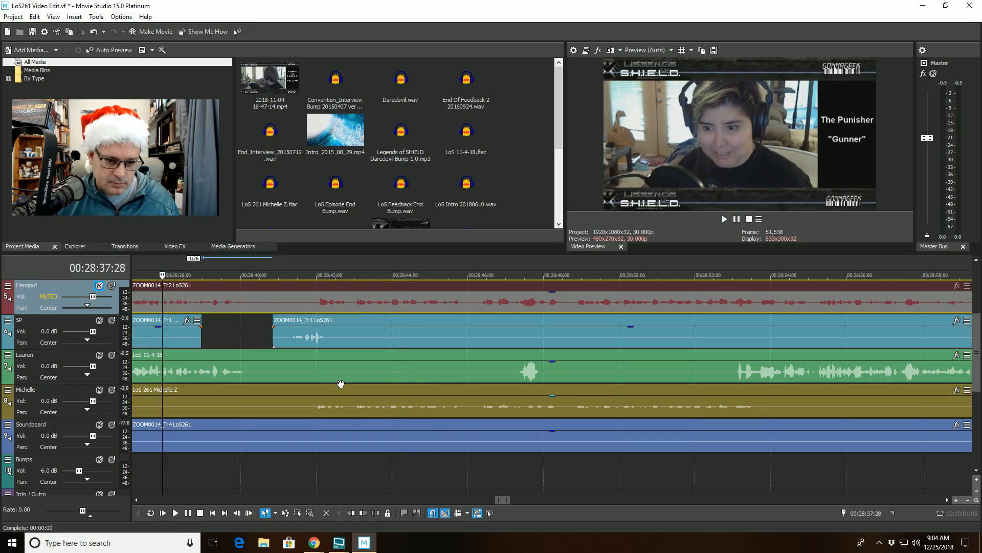
Step: Split all tracks at 00:28:41:03, in the pause before the track 8 speaker comes in
click(351, 389)
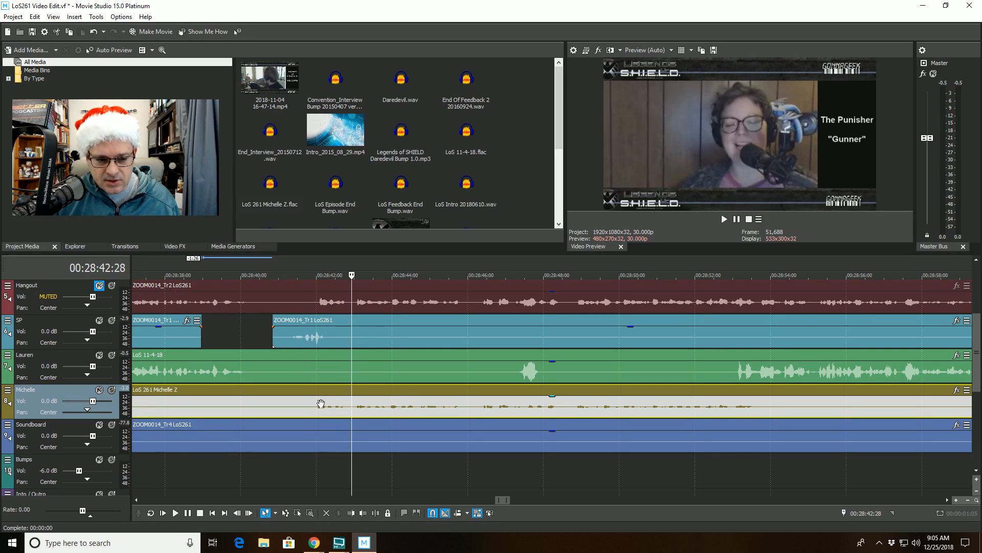
scroll(335, 400, up, 3)
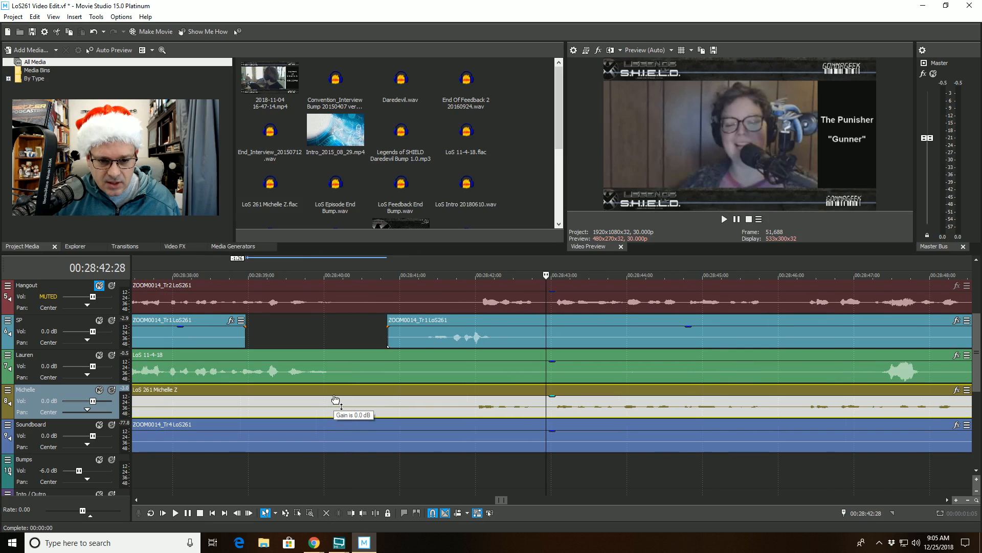
scroll(452, 397, up, 4)
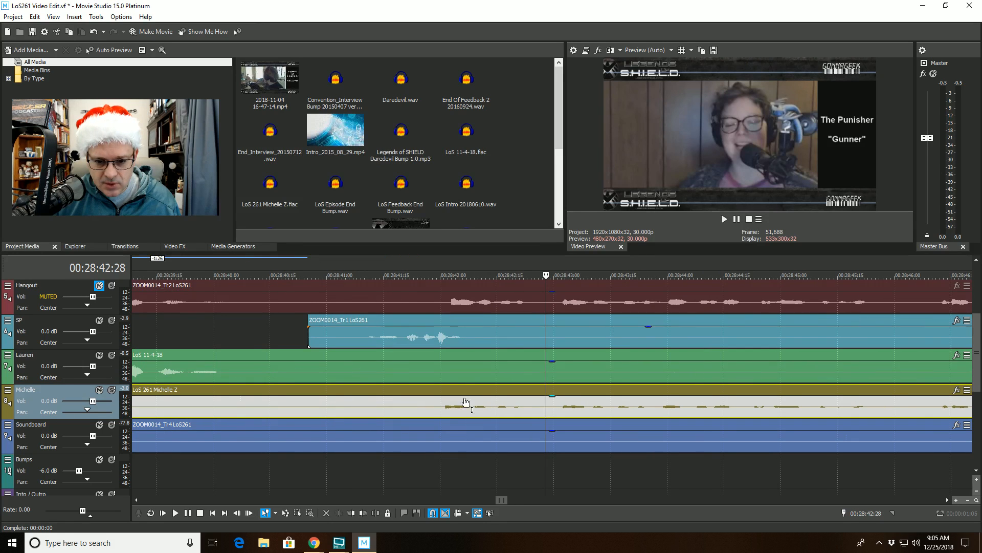
click(528, 354)
scroll(445, 388, down, 2)
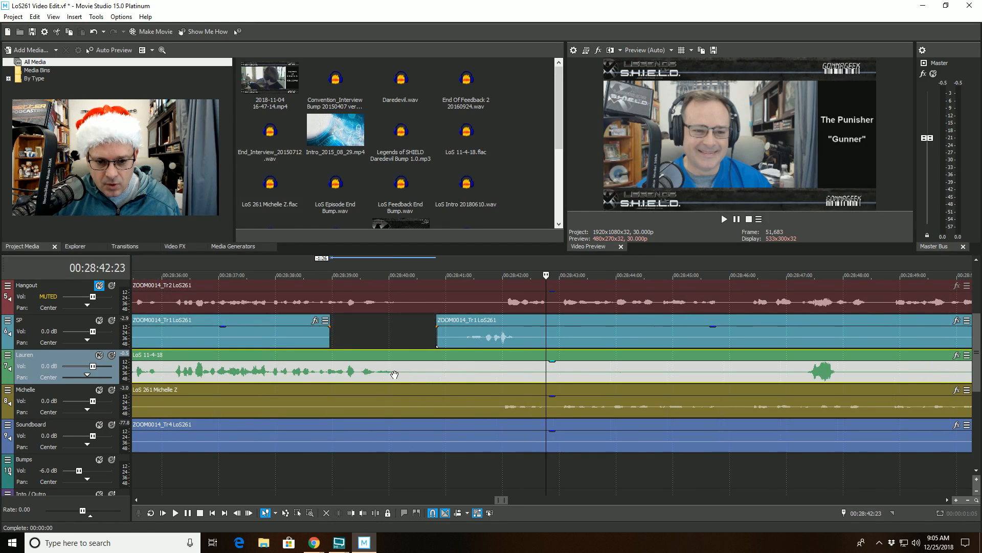
drag(392, 460, 451, 453)
scroll(451, 453, up, 4)
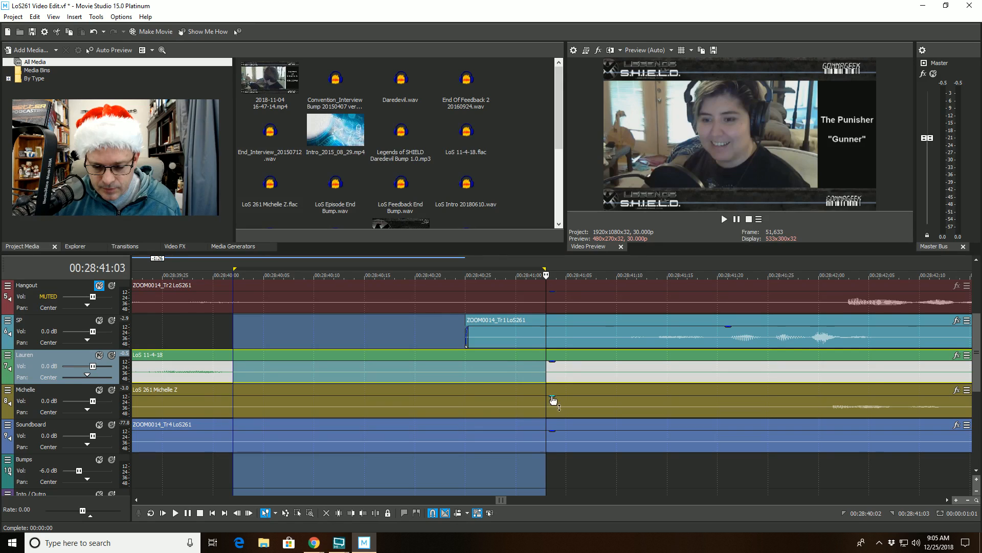
click(544, 473)
click(546, 476)
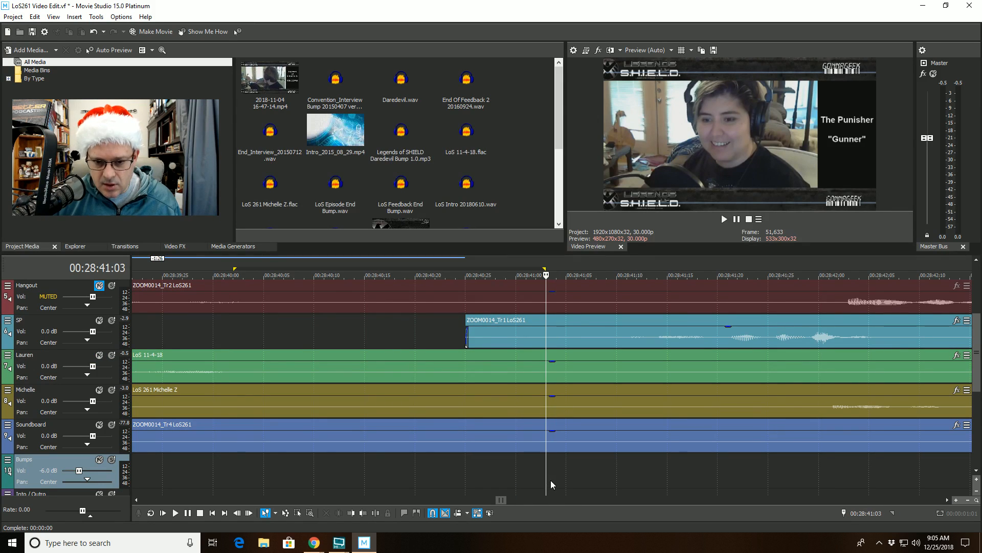
scroll(550, 480, down, 4)
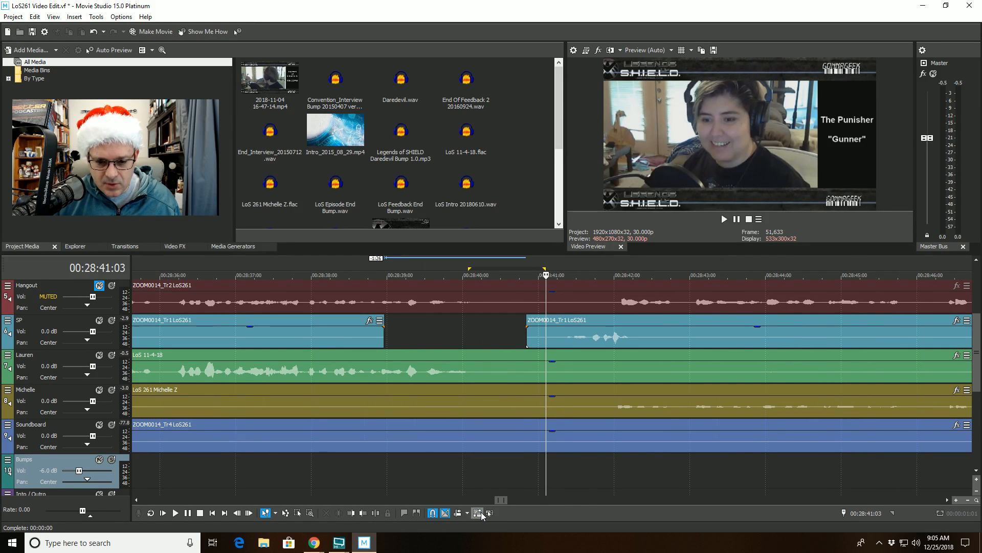
click(377, 515)
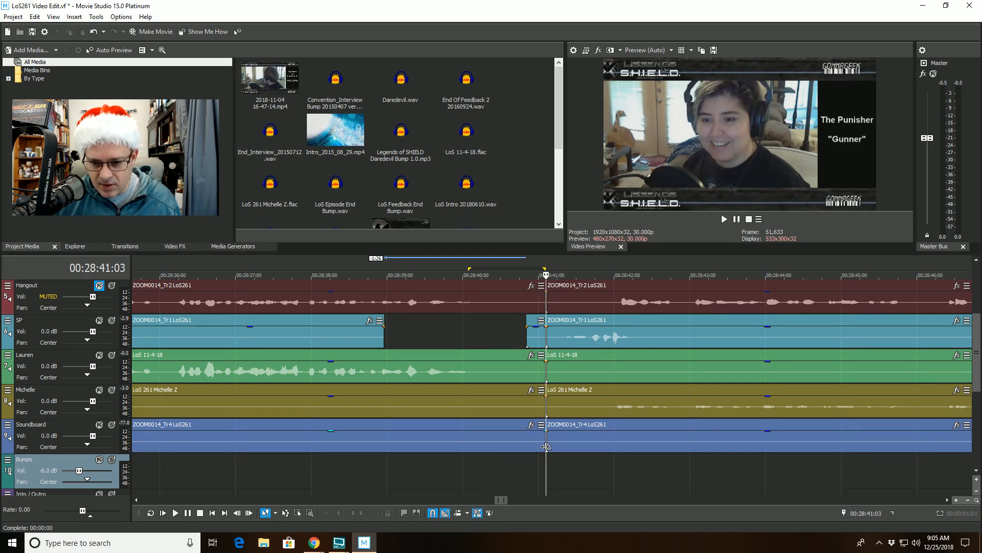
Step: Trim the start of the pieces after the new split to 00:28:42:28 on all tracks
scroll(547, 446, down, 3)
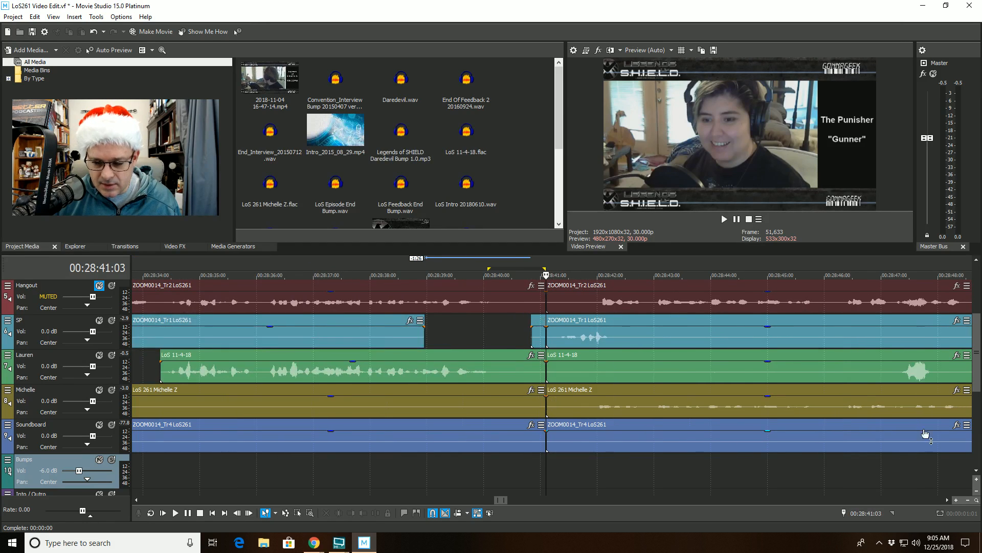
mouse_move(976, 387)
mouse_down()
mouse_move(973, 352)
mouse_move(967, 381)
mouse_up()
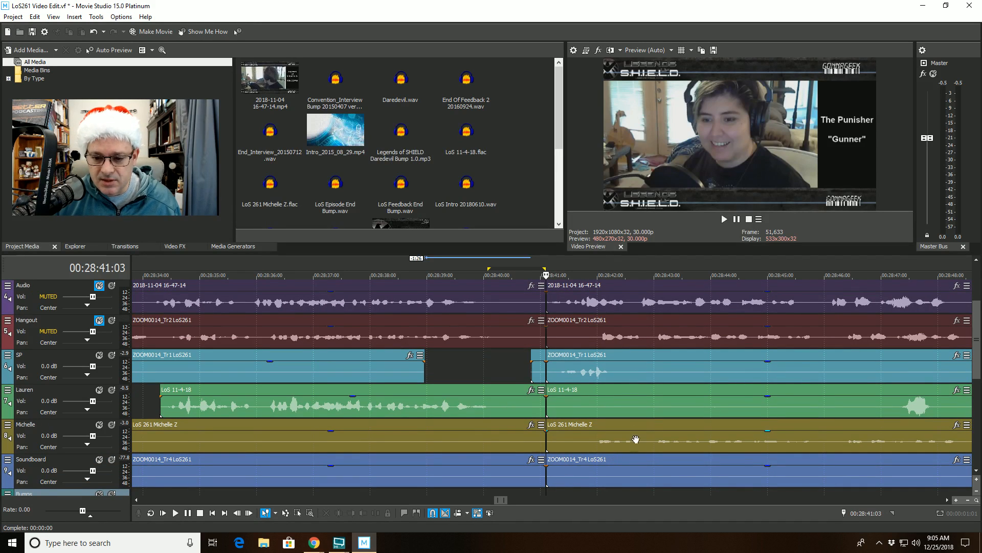
click(647, 489)
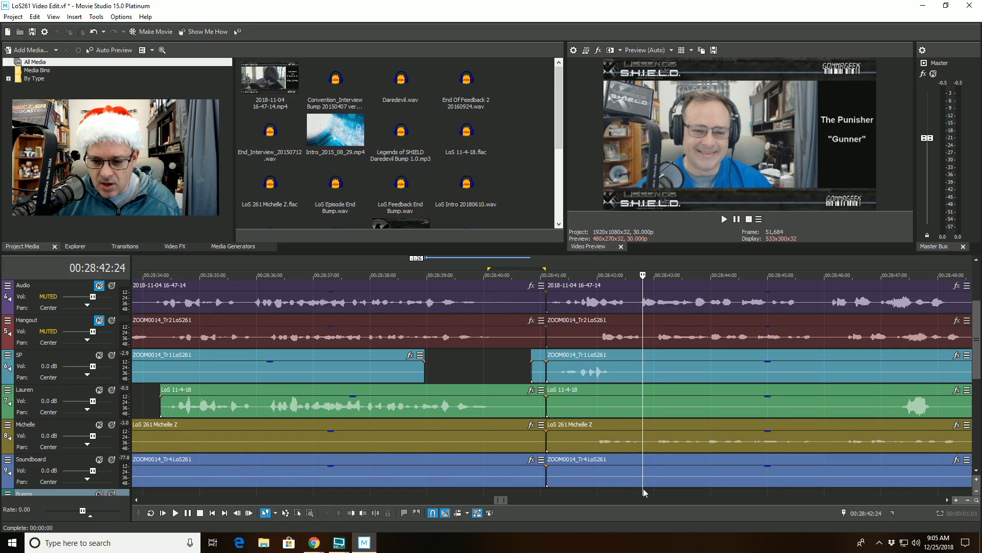
click(650, 475)
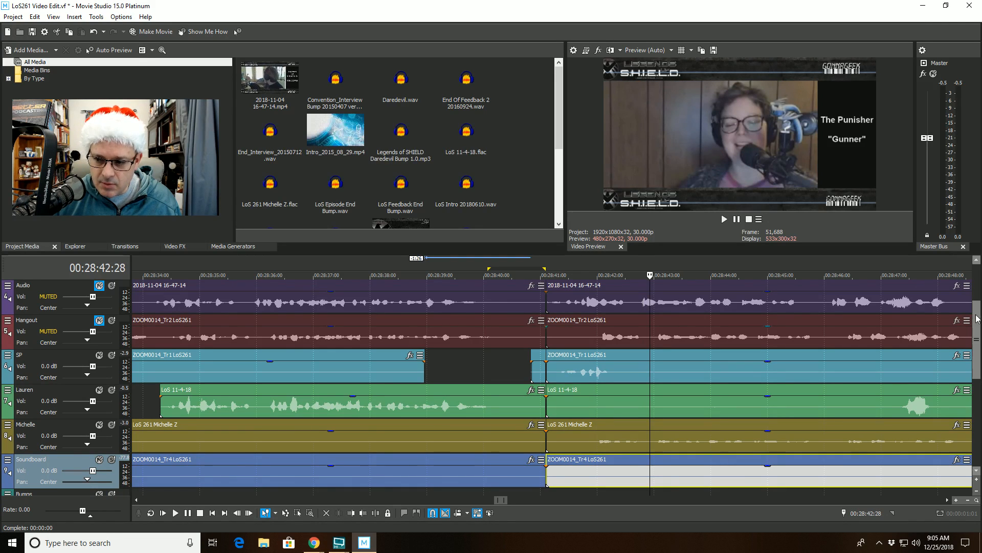
scroll(976, 328, down, 1)
click(695, 471)
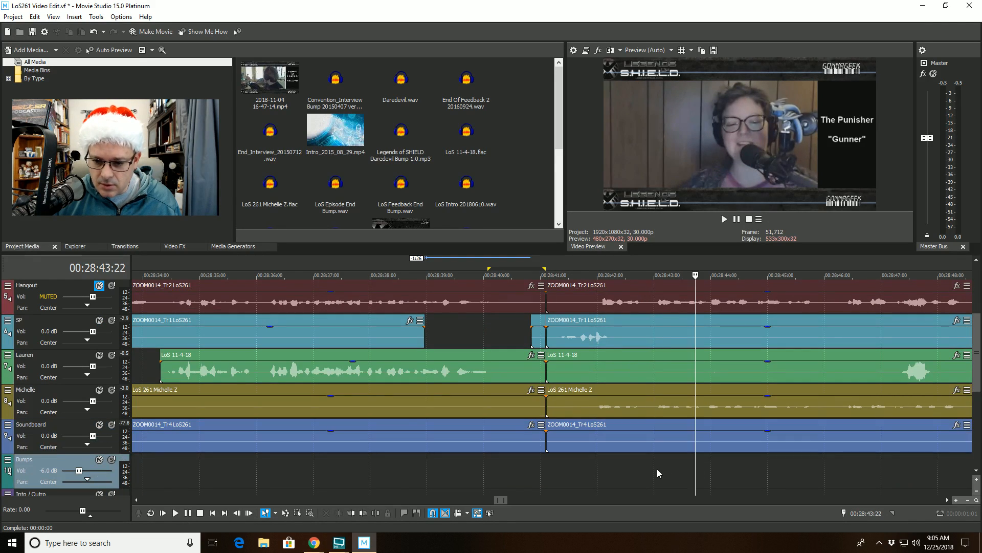
click(650, 467)
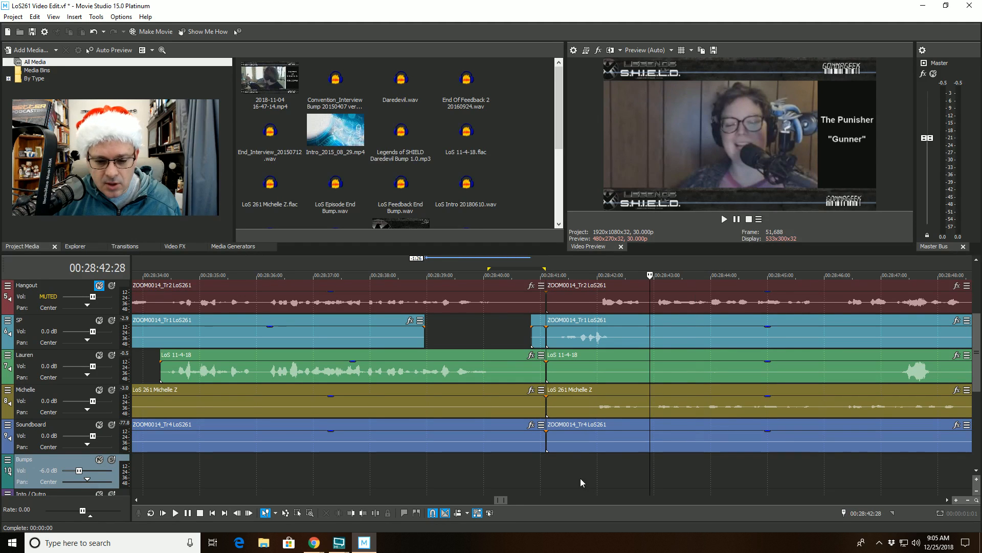
click(351, 513)
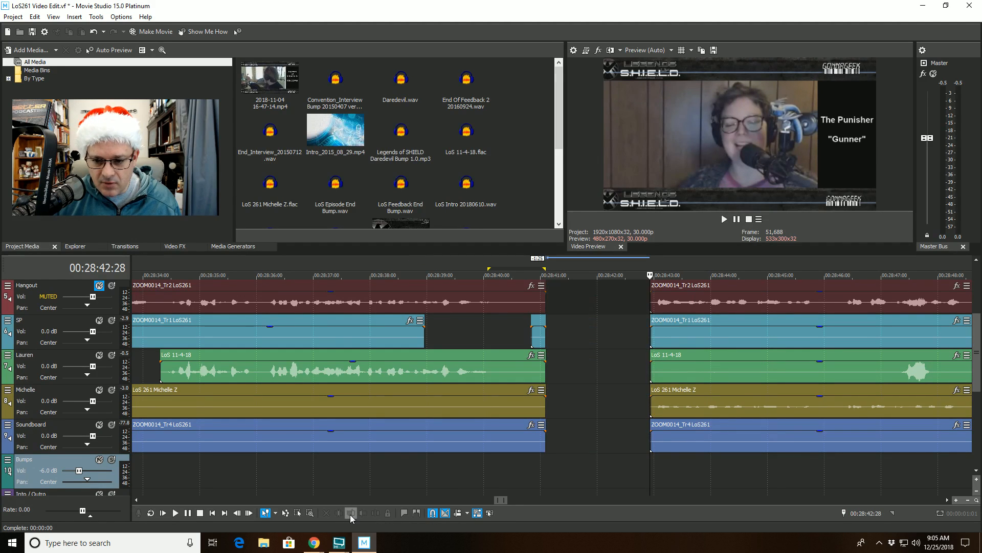
Step: Select all events after the cursor on all tracks and move them back to 00:28:41:03 to close the gap
right_click(633, 472)
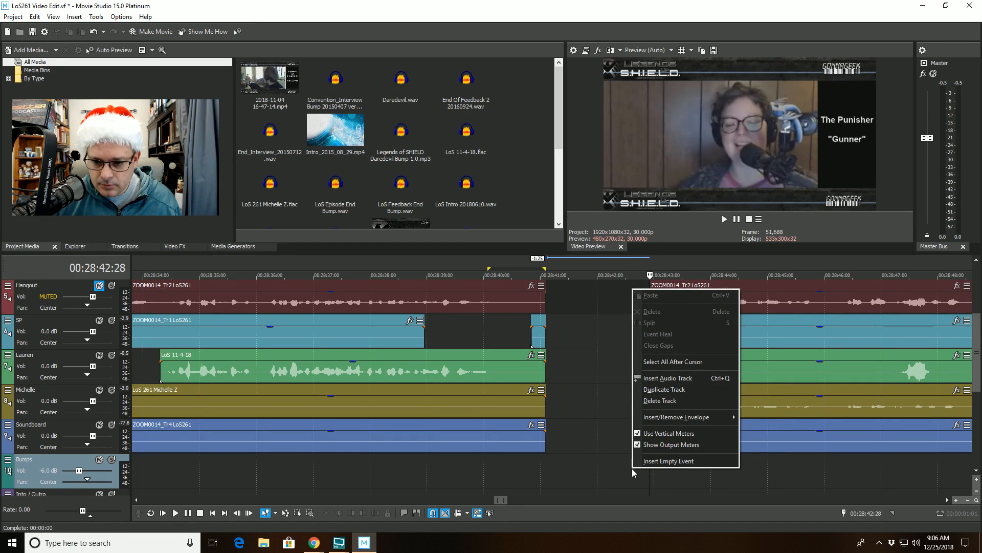
click(669, 362)
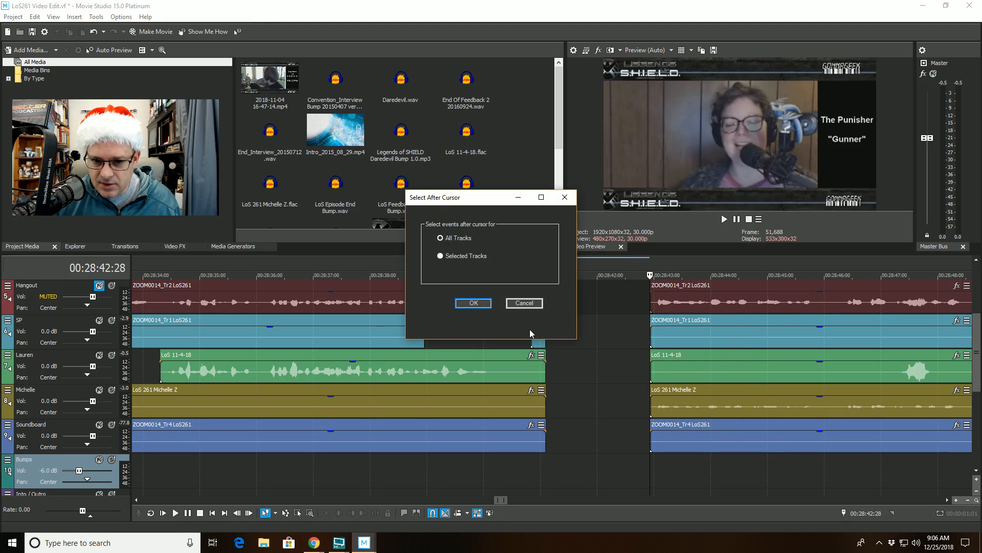
click(473, 303)
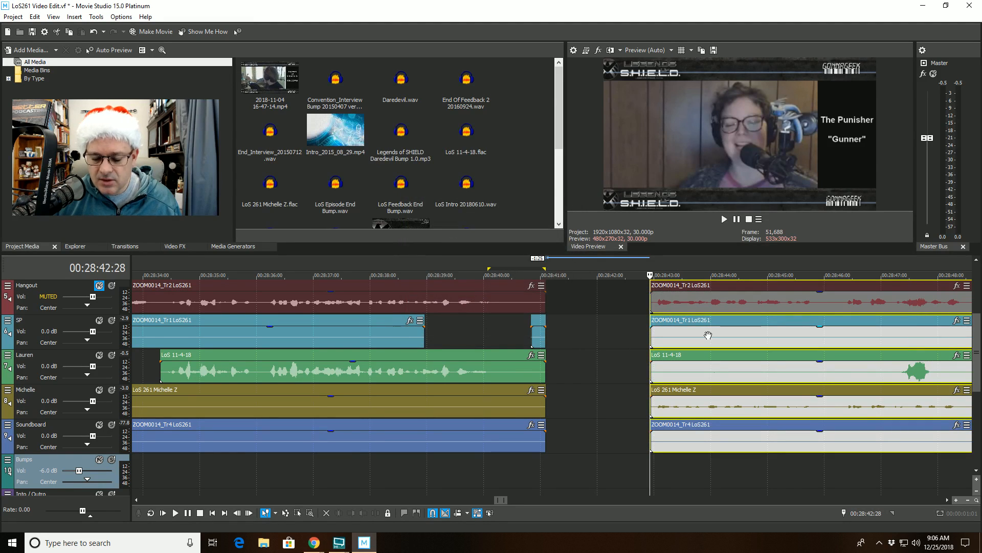
drag(709, 334, 609, 336)
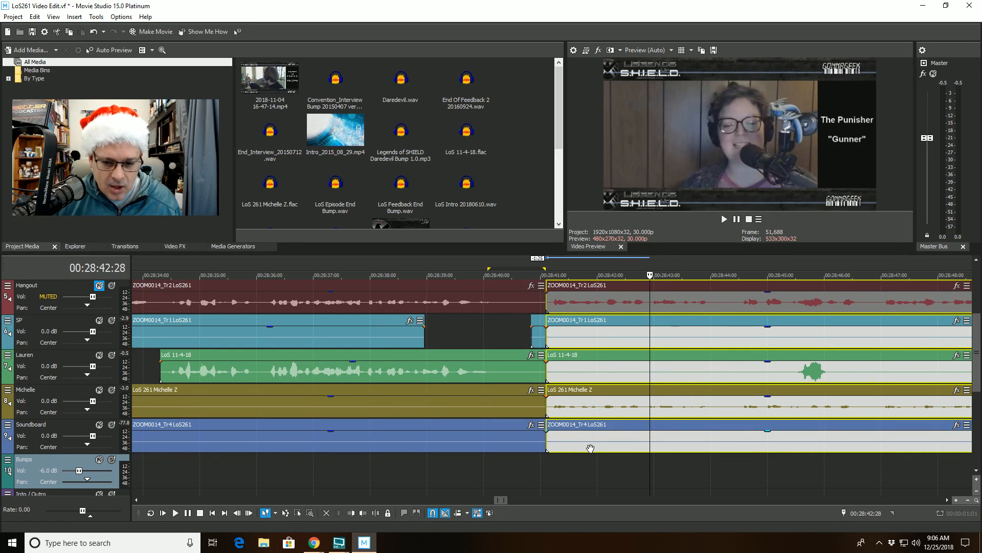
Step: Play back the closed gap from 00:28:37:07 through about 00:28:46
scroll(532, 471, down, 6)
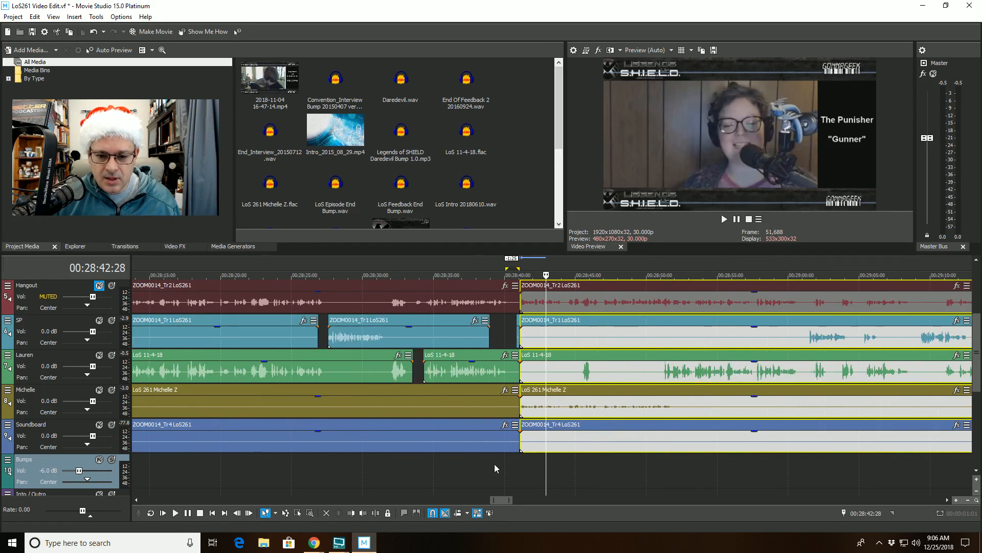
click(465, 463)
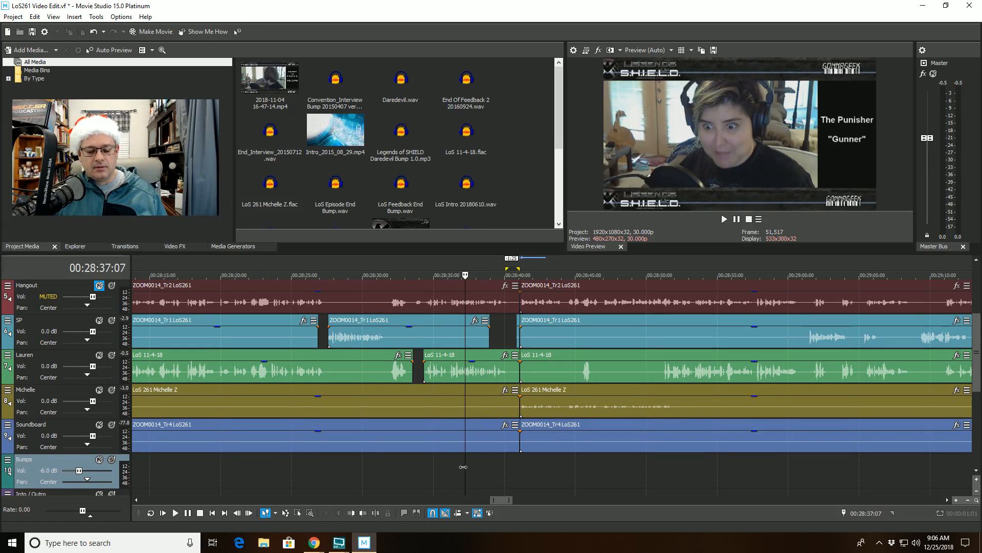
key(space)
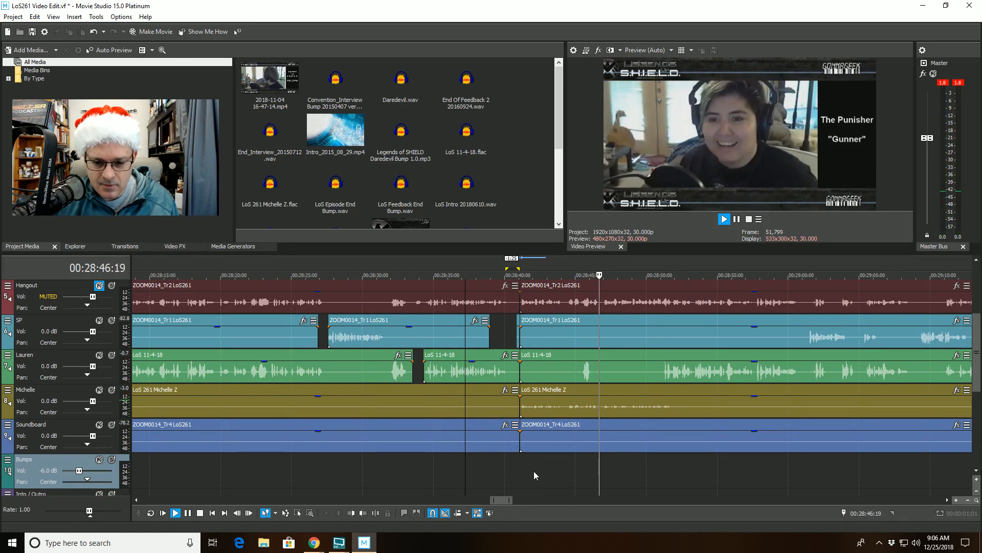
key(space)
scroll(530, 474, up, 5)
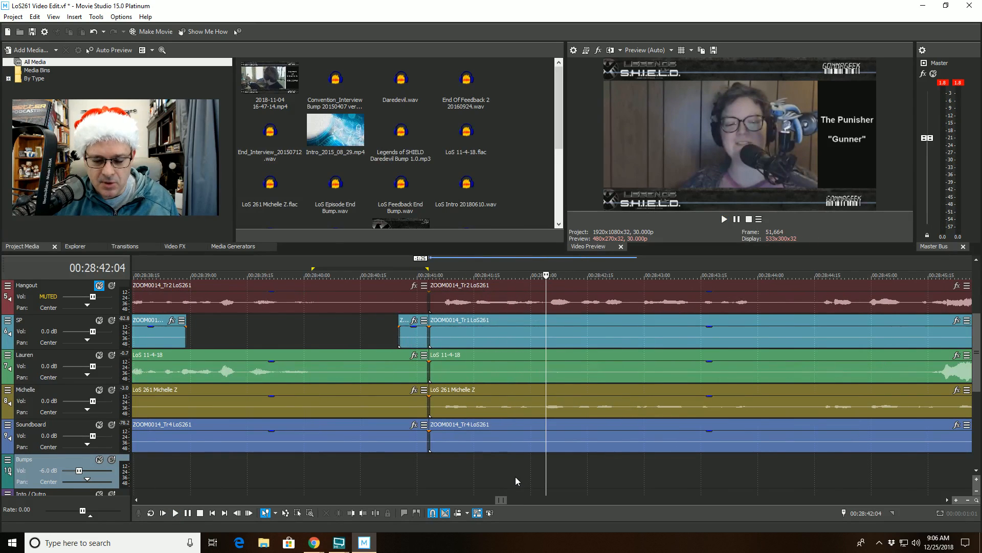
click(318, 333)
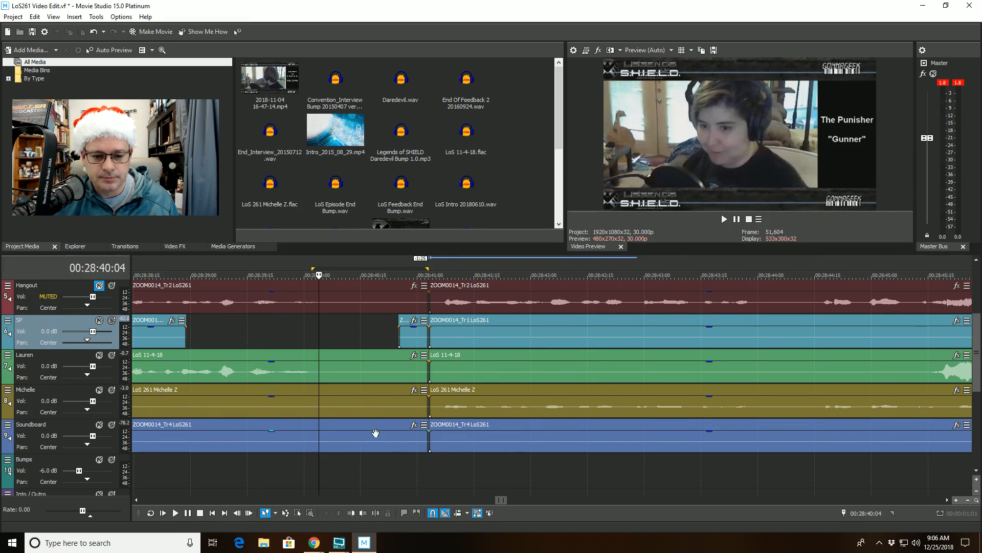
key(space)
key(space)
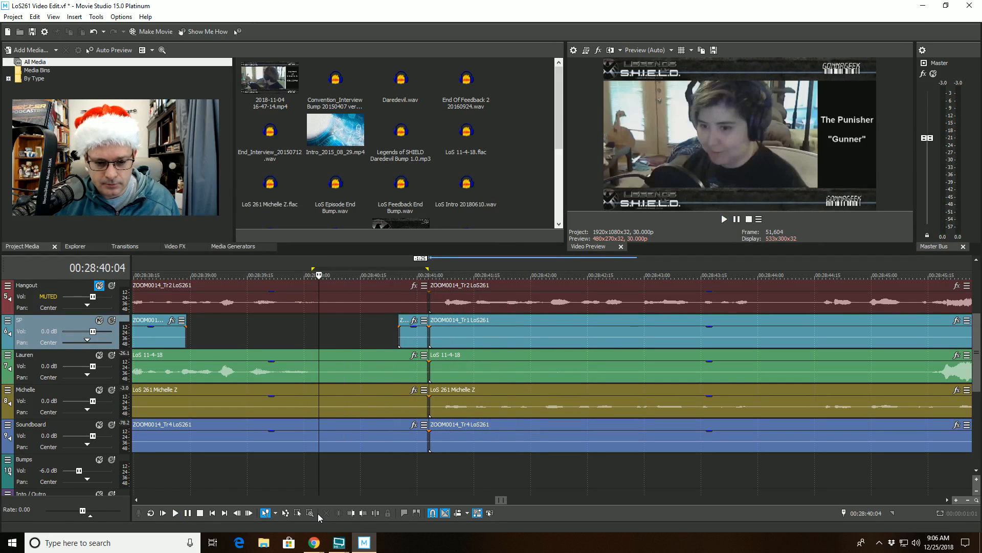
click(375, 513)
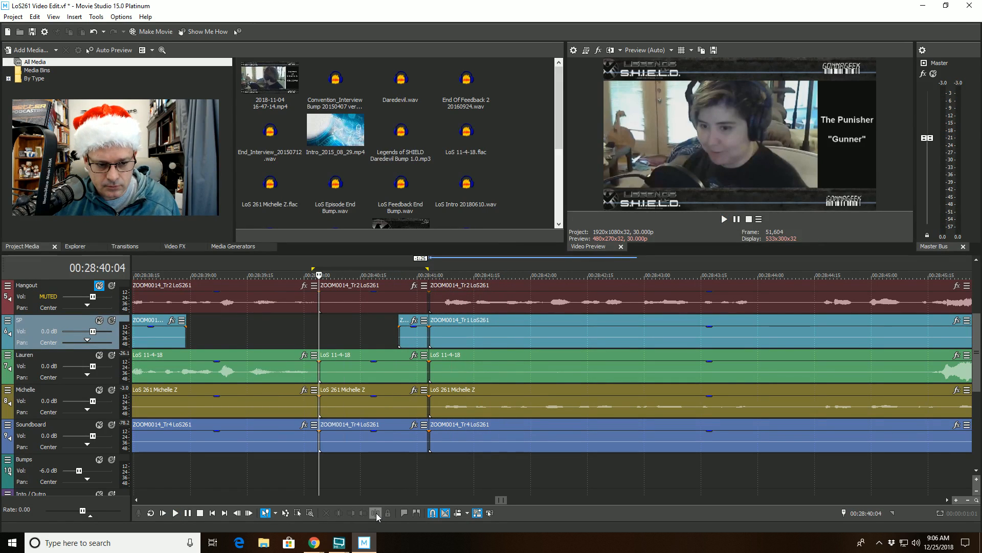
key(ctrl+z)
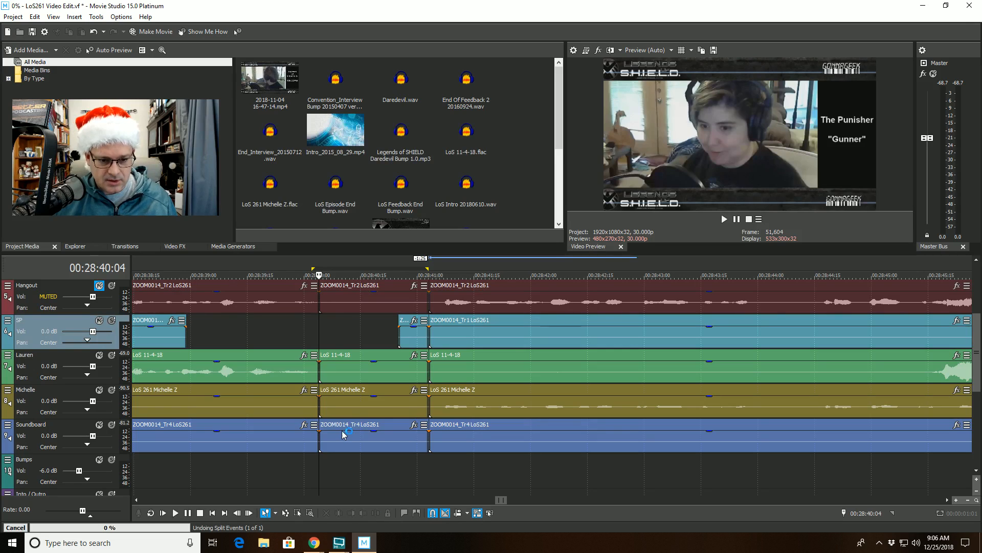
Step: Split only the track 7 piece before the splice at 00:28:40:05
click(324, 365)
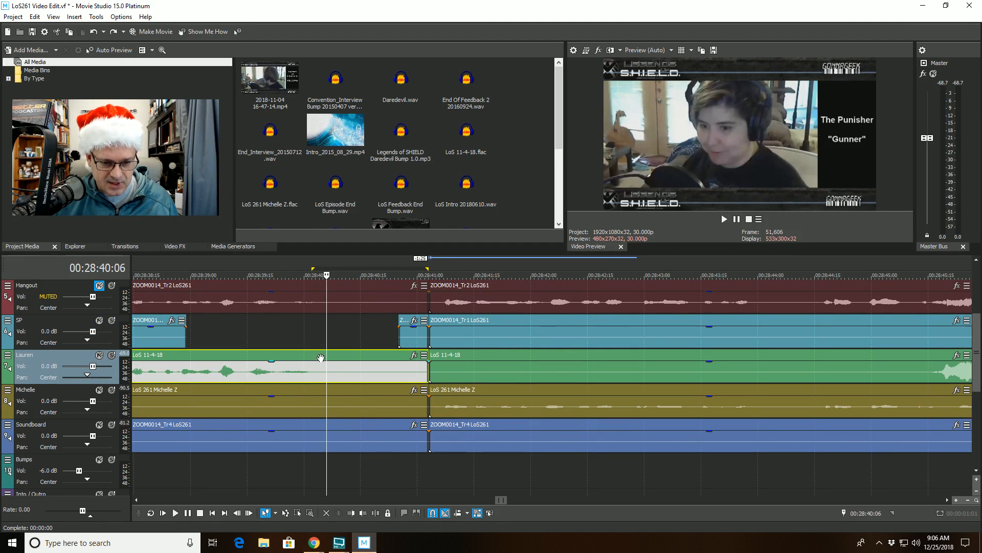
click(321, 358)
click(376, 513)
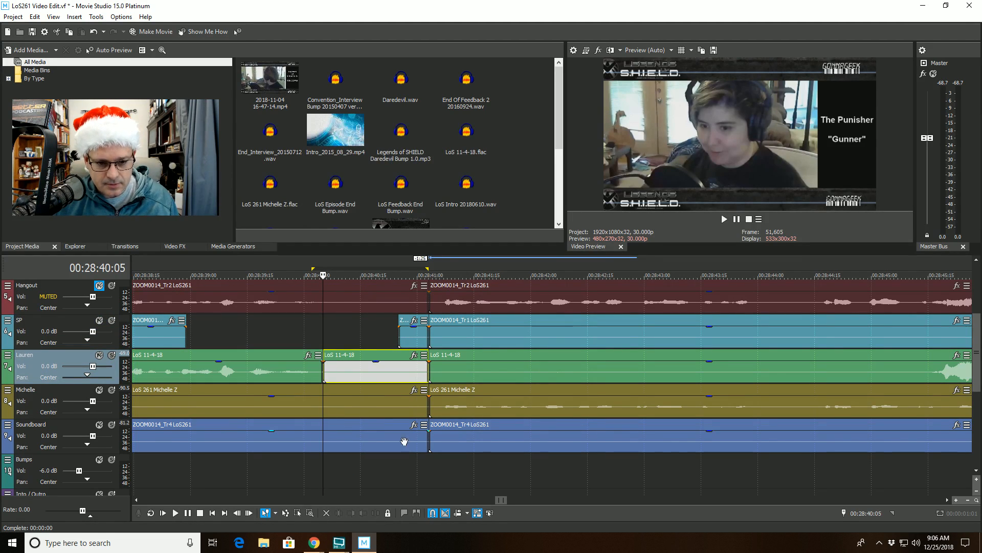
Step: Play back from the new track 7 split at 00:28:40:05 through about 00:28:45
key(space)
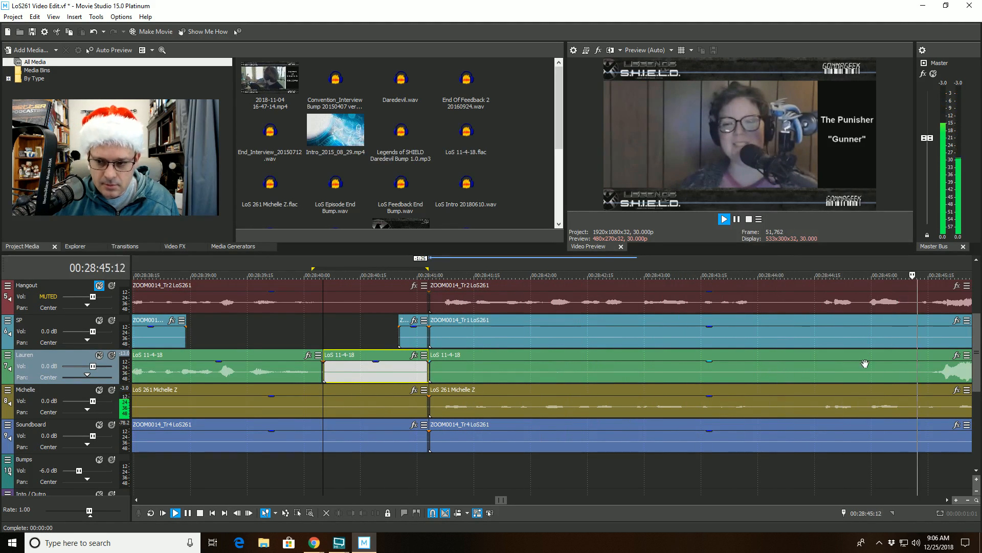
click(894, 358)
key(space)
Step: Trim the start of the last track 7 piece to 00:28:45:07 and delete the short track 7 piece between 00:28:40:05 and 00:28:41:03
scroll(544, 356, down, 3)
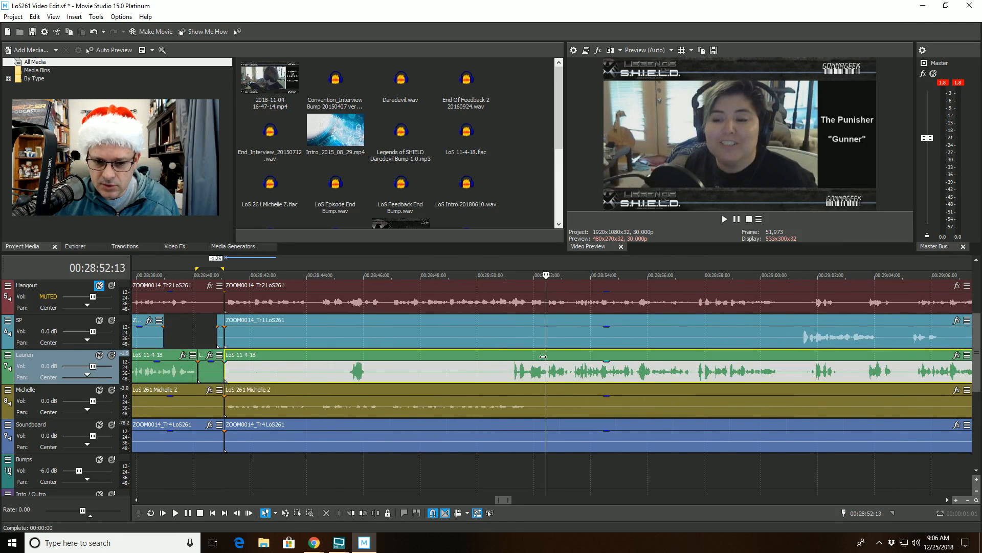
click(499, 353)
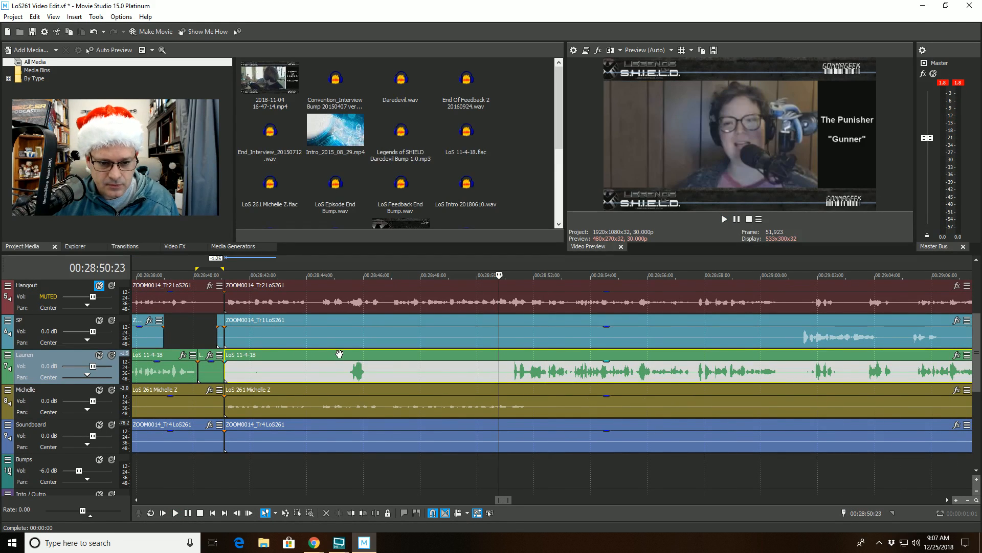
click(354, 359)
scroll(379, 390, up, 5)
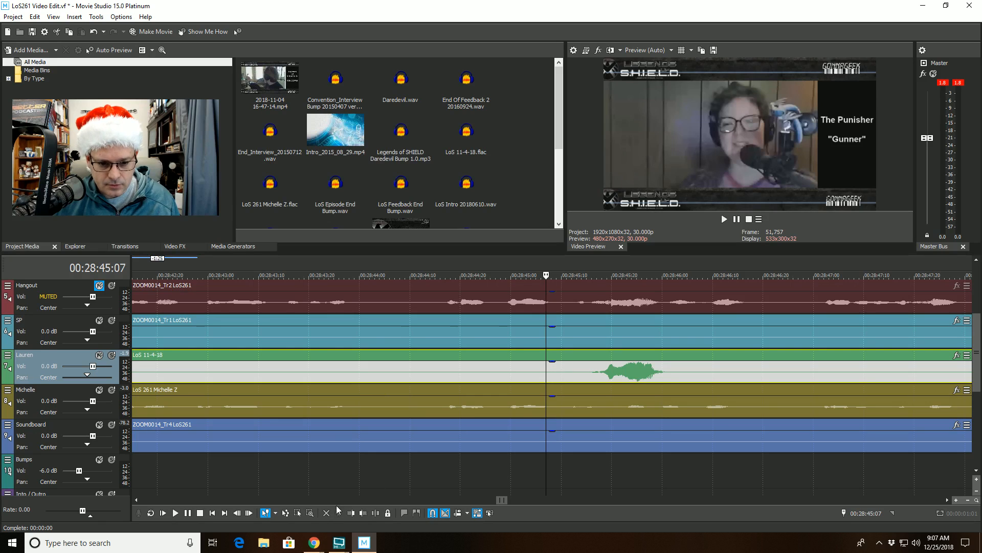
click(351, 513)
scroll(370, 453, down, 4)
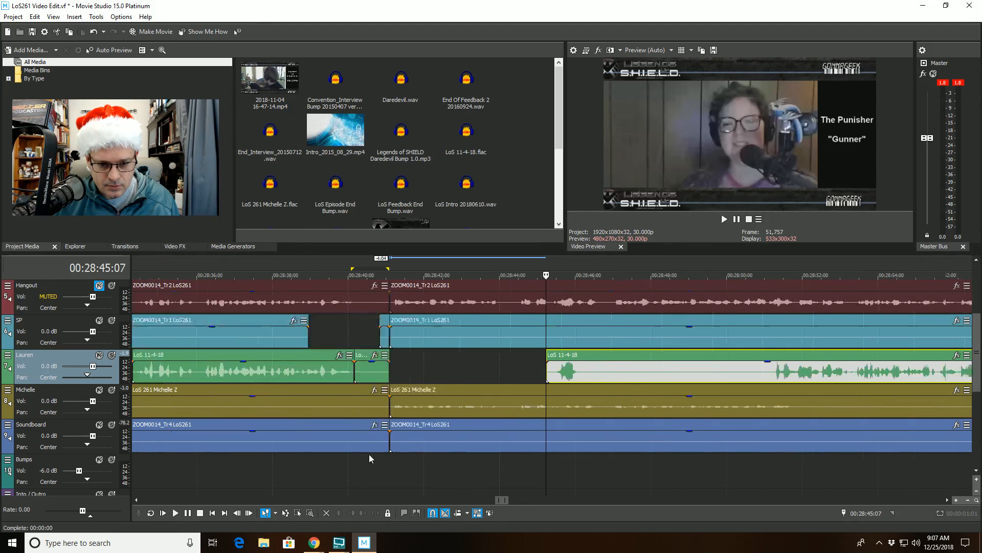
click(373, 376)
key(Delete)
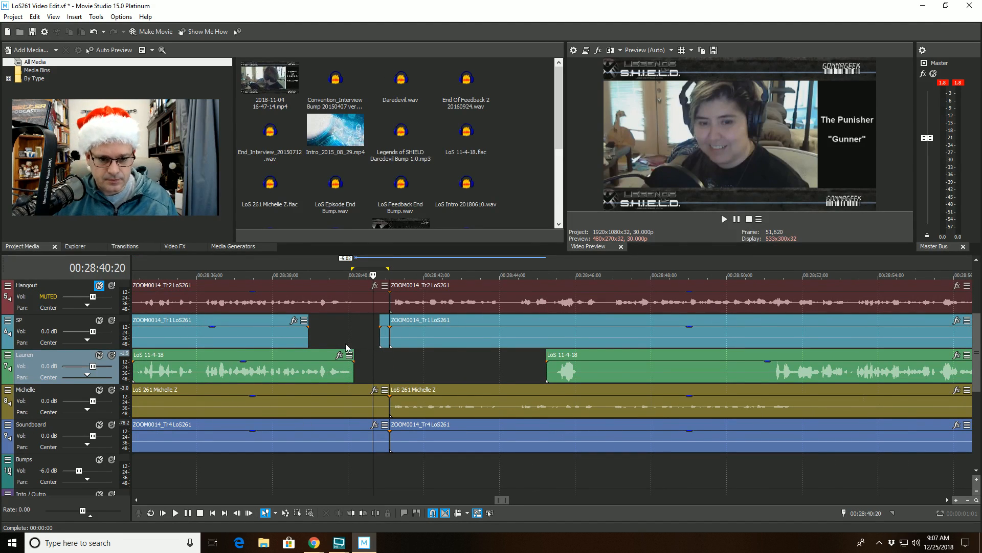
Step: Play back from the end of the track 6 piece at 00:28:38:29 through about 00:29:06
click(320, 328)
click(312, 326)
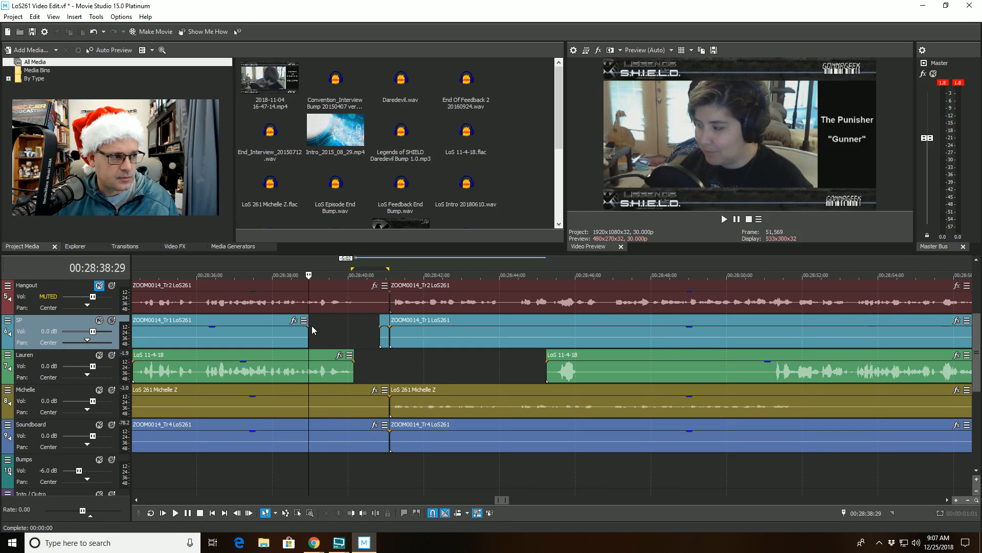
key(space)
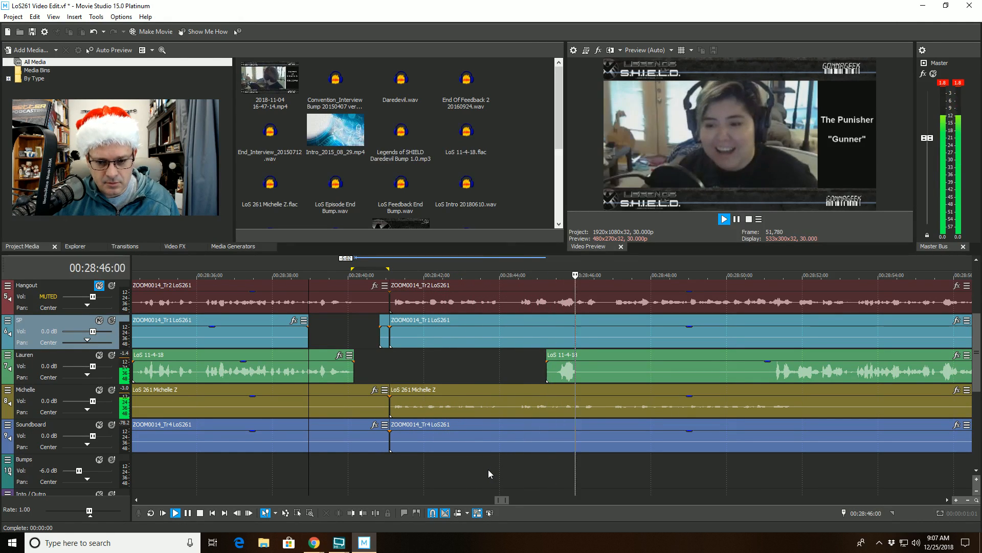
scroll(525, 452, down, 2)
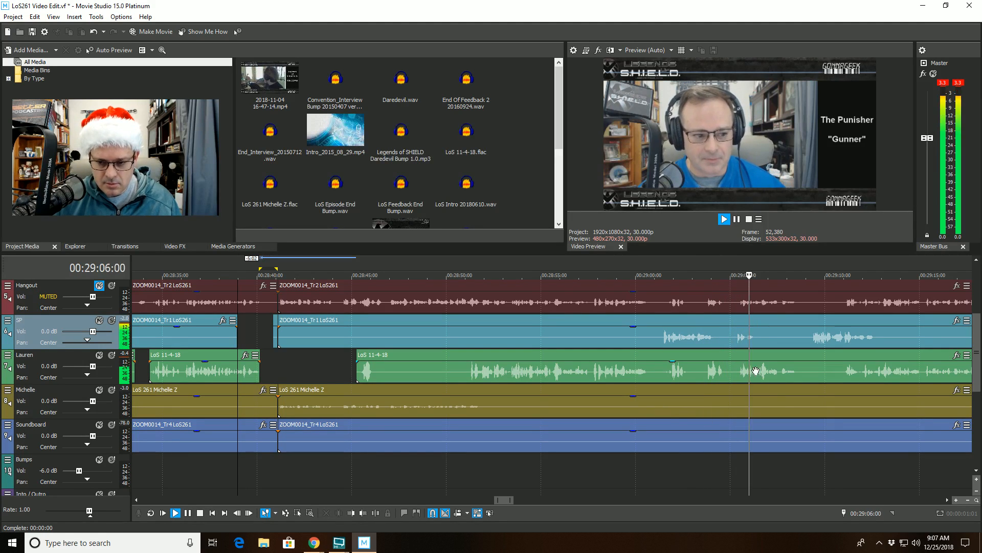
Step: Split only track 6 at 00:29:05:01 and trim the start of the piece after the split to 00:29:06:22
click(727, 338)
key(space)
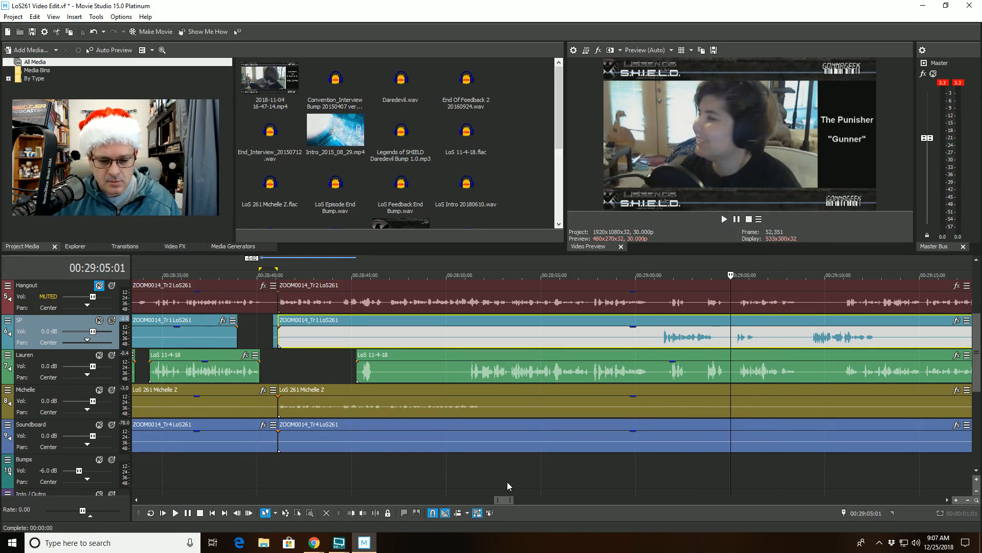
click(375, 513)
click(763, 342)
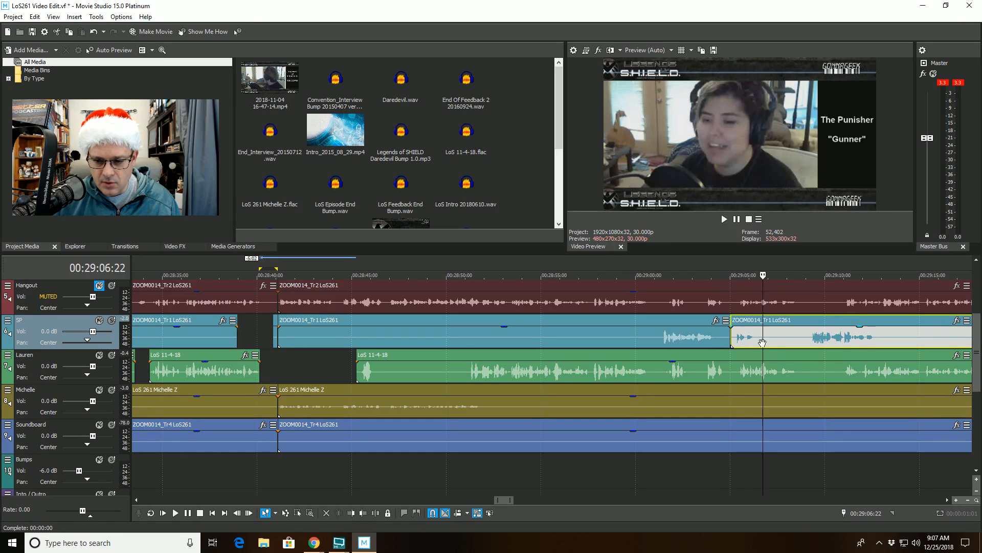
click(351, 513)
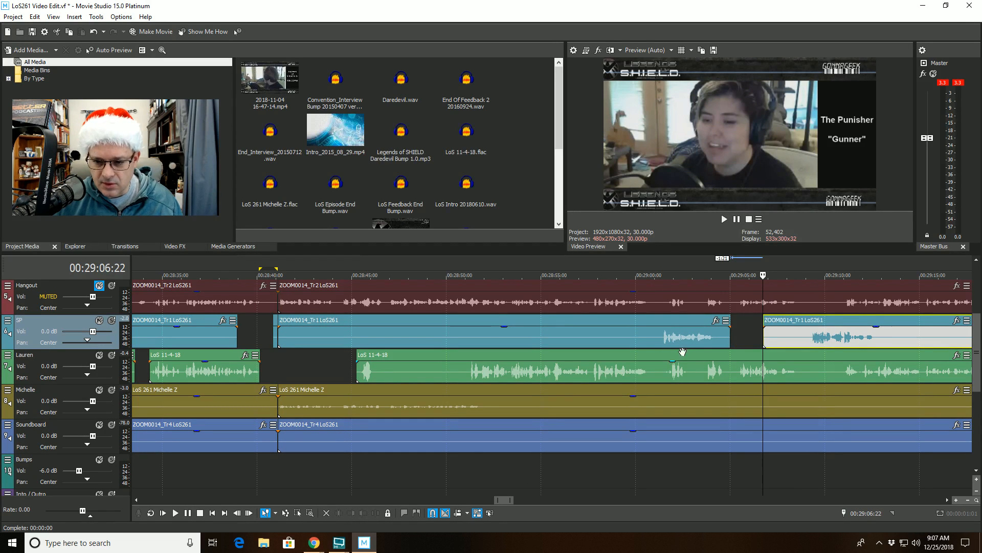
Step: Play back across the new track 6 gap from 00:29:02:10 through about 00:29:13
click(681, 328)
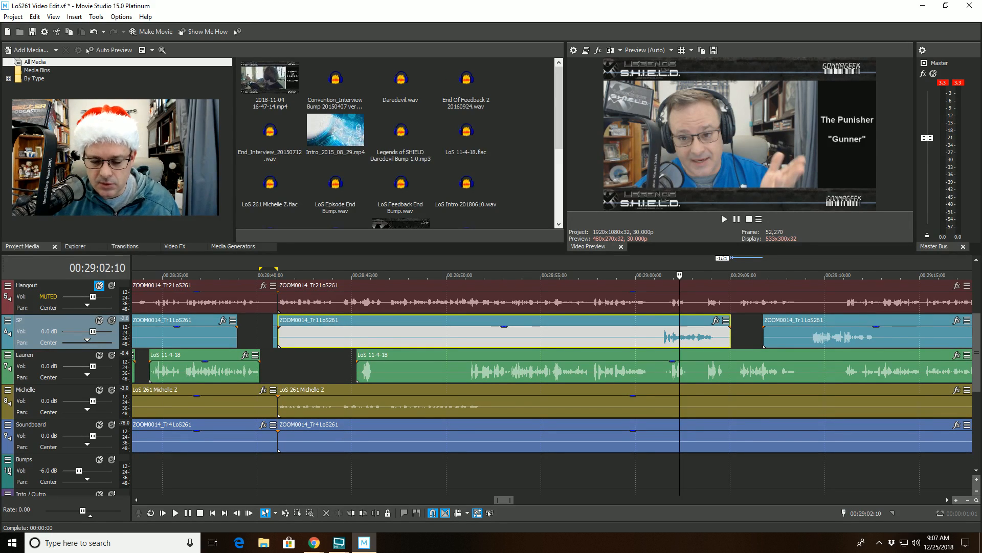
key(space)
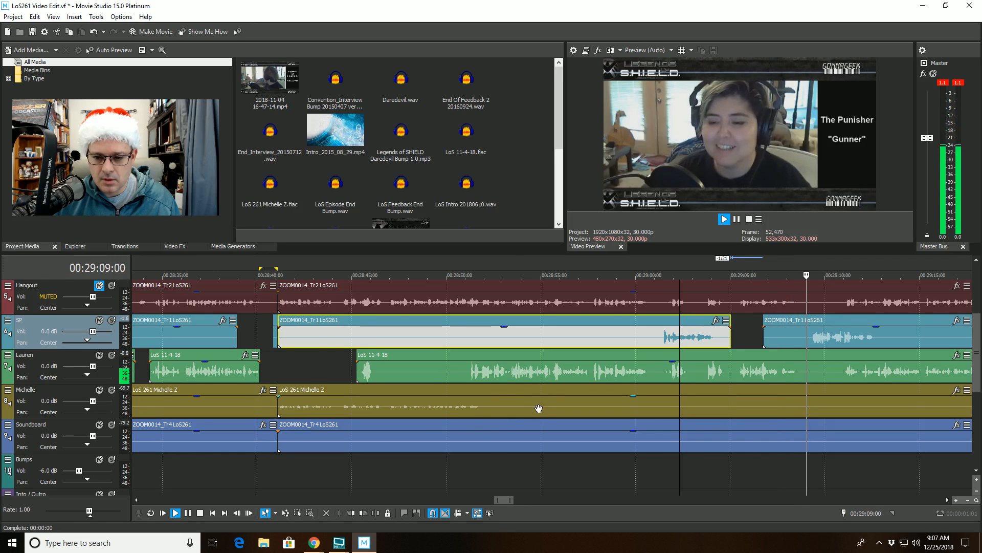
scroll(537, 406, down, 2)
scroll(535, 407, up, 4)
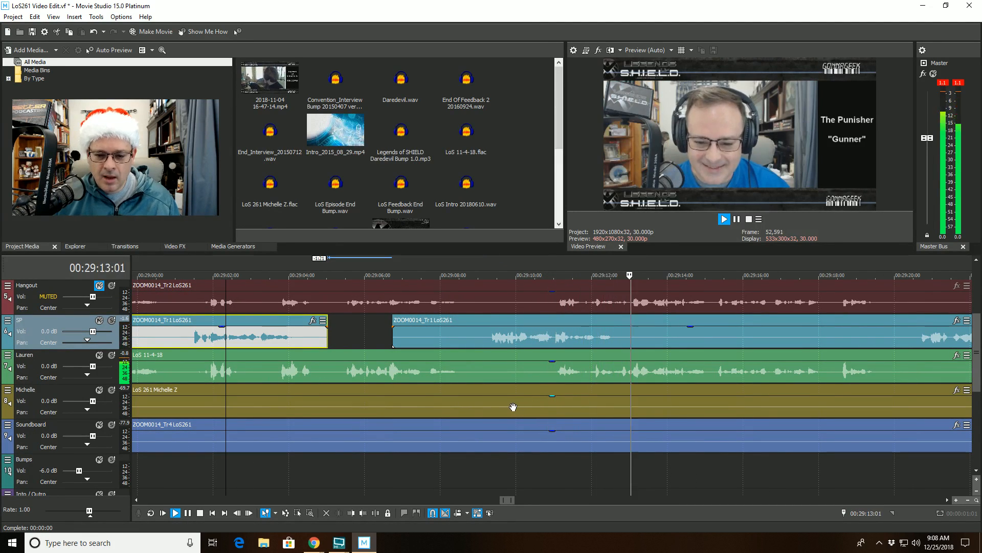
Step: Audition track 7 from 00:29:10:29 and split only that track at 00:29:11:23
click(552, 372)
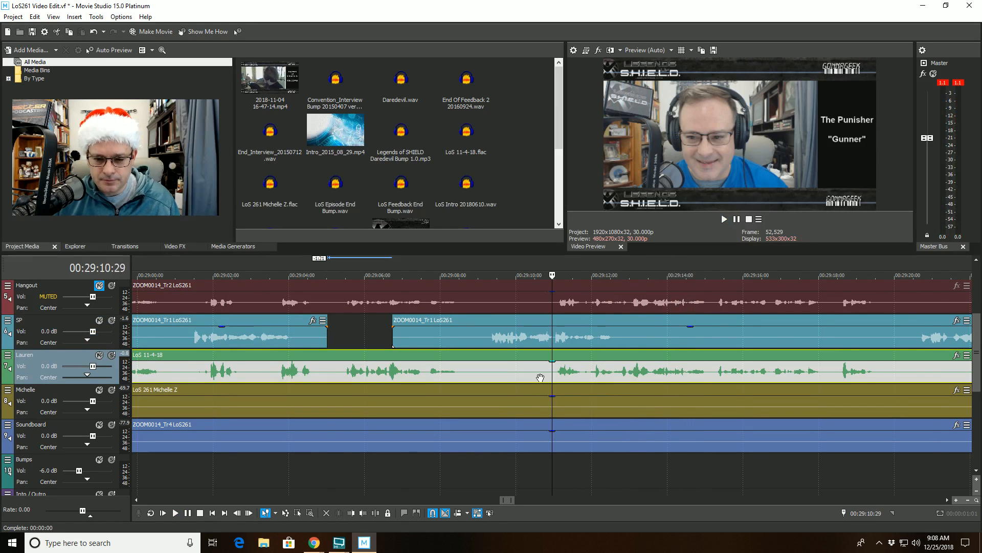
scroll(535, 383, up, 4)
scroll(696, 394, down, 3)
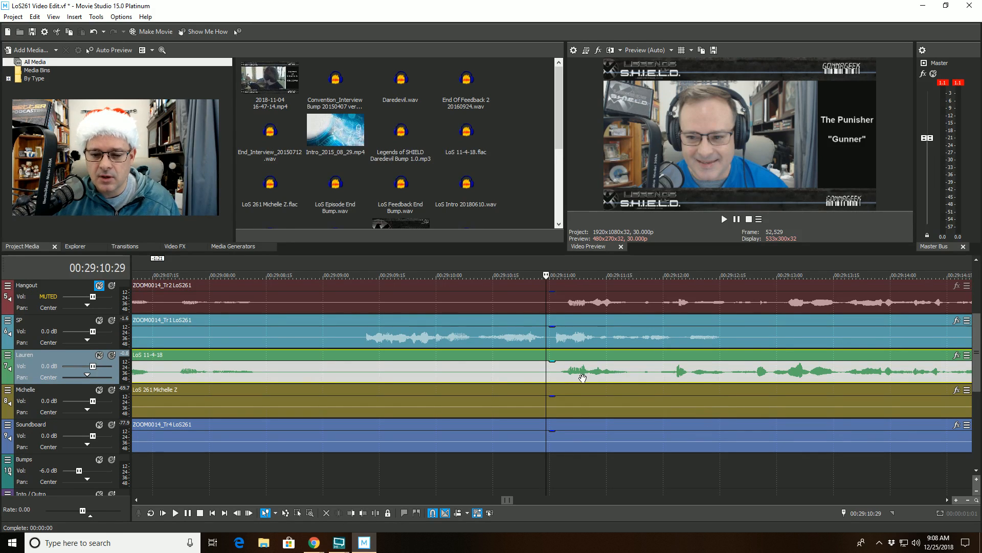
key(space)
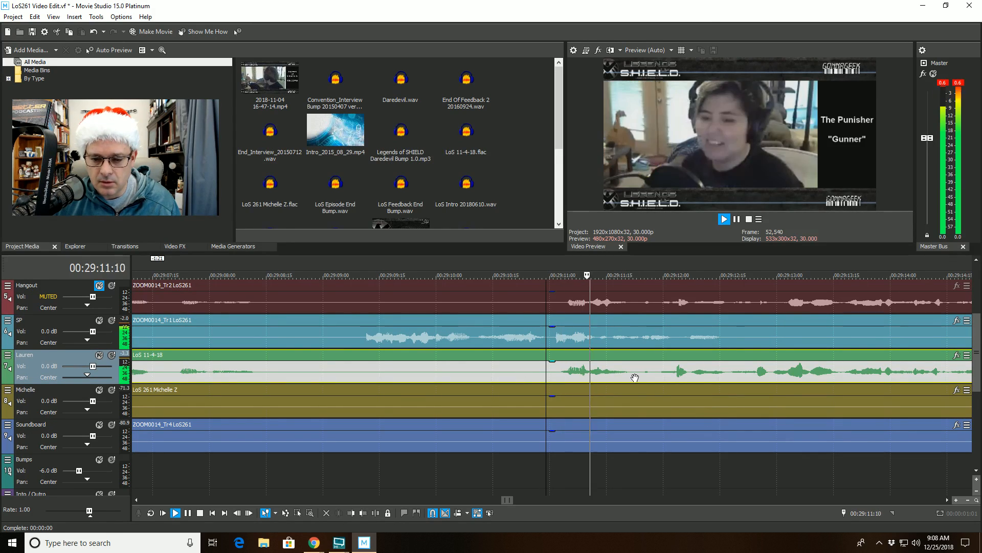
click(637, 376)
key(space)
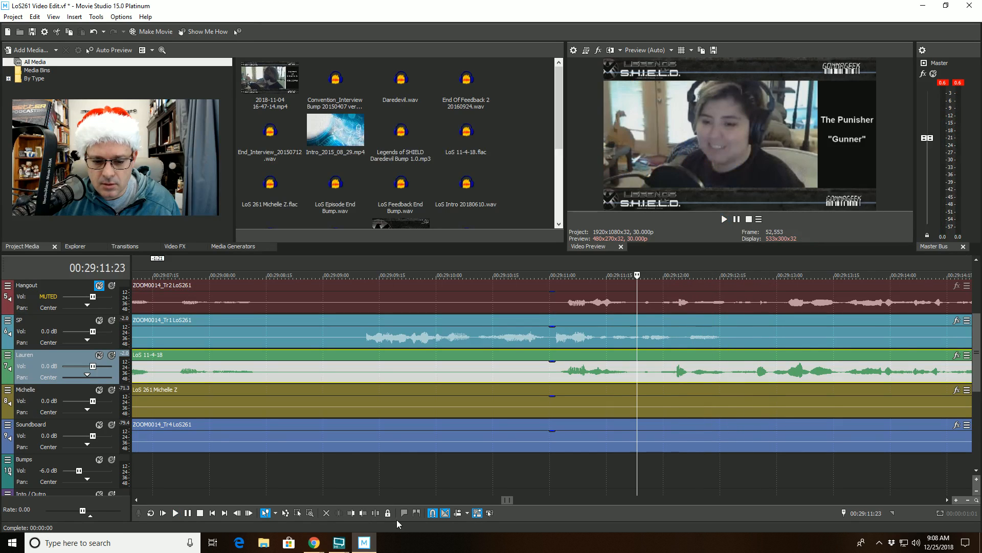
click(375, 513)
Step: Audition the track 7 piece after the split and trim its start to 00:29:12:17
key(space)
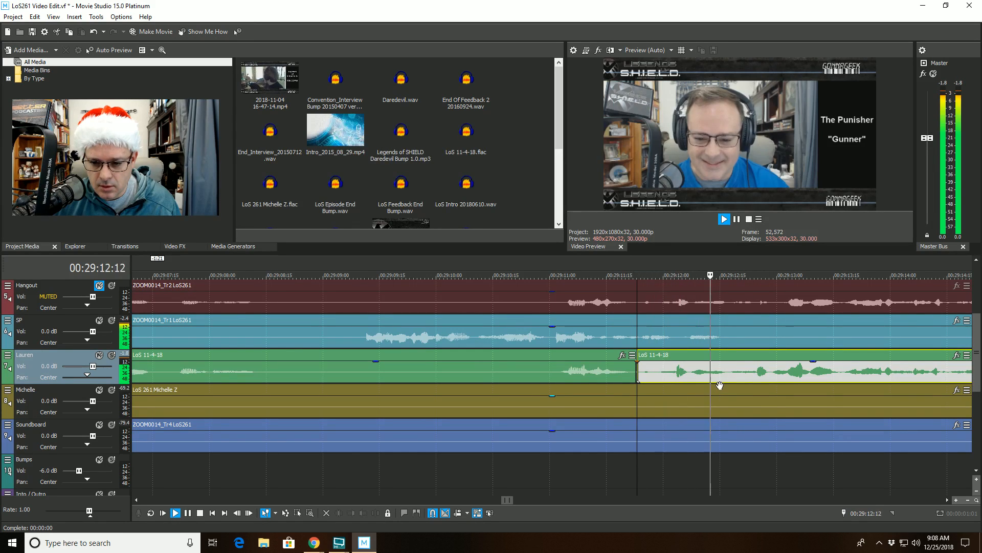
key(space)
click(728, 381)
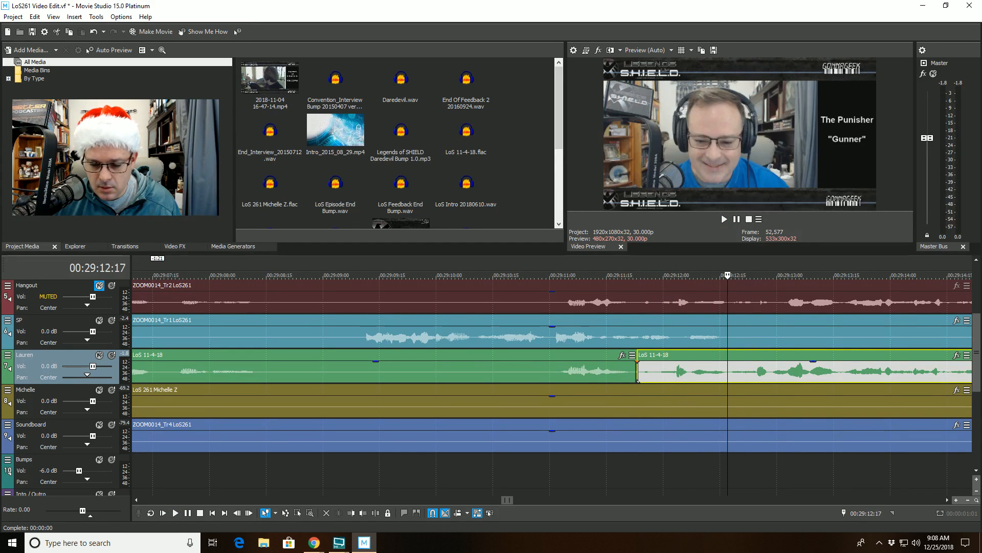
click(368, 512)
click(487, 367)
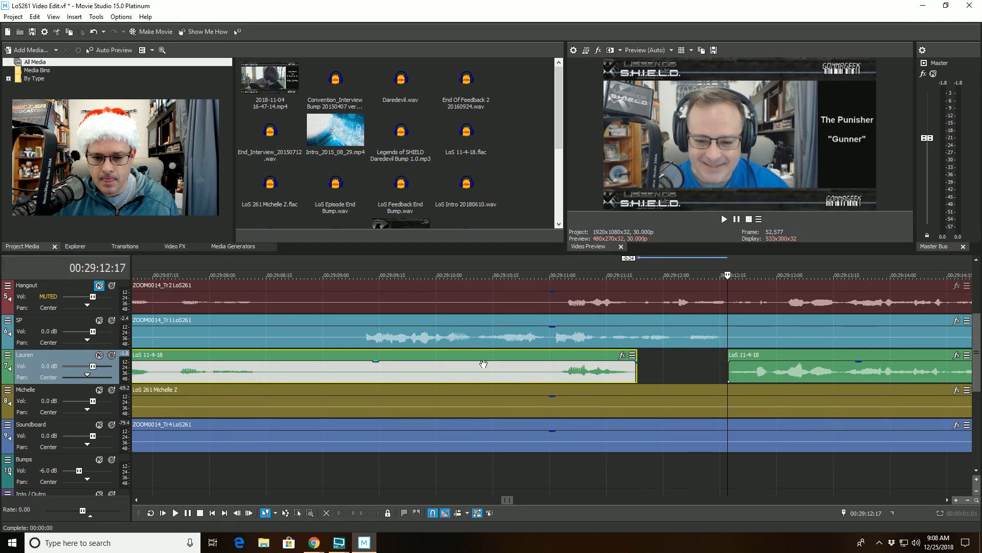
Step: Play back across the new track 7 gap from 00:29:10:11 through about 00:30:06
click(478, 332)
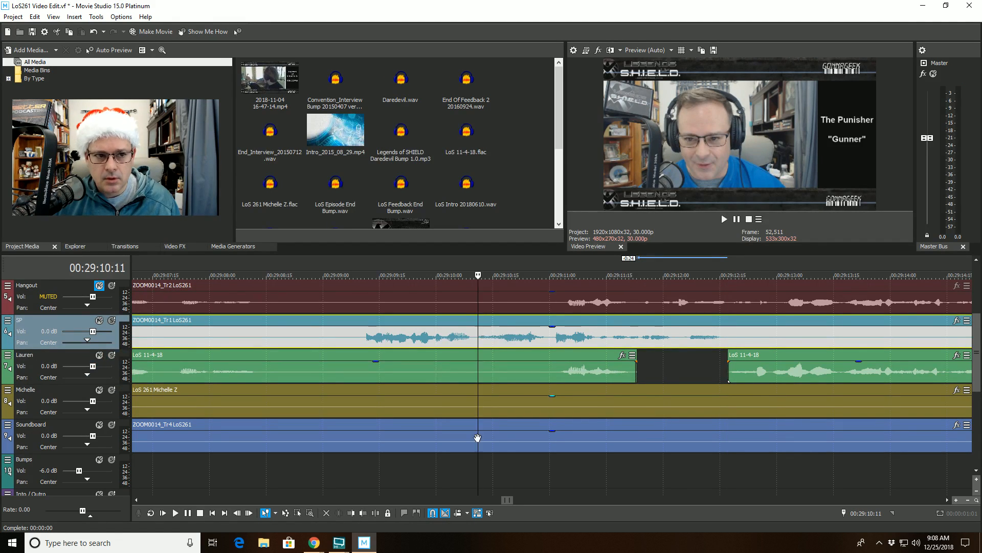
key(space)
scroll(478, 438, down, 2)
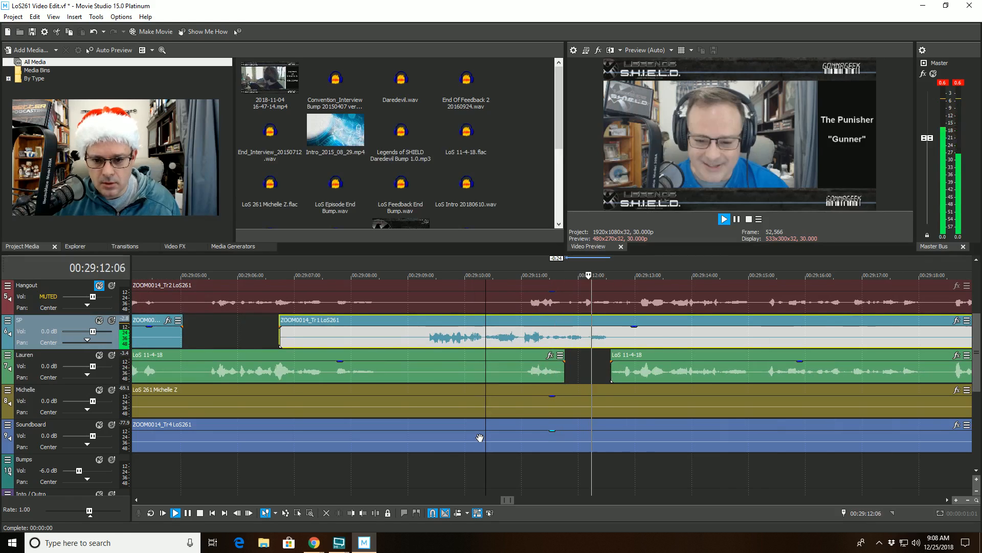
scroll(483, 438, down, 1)
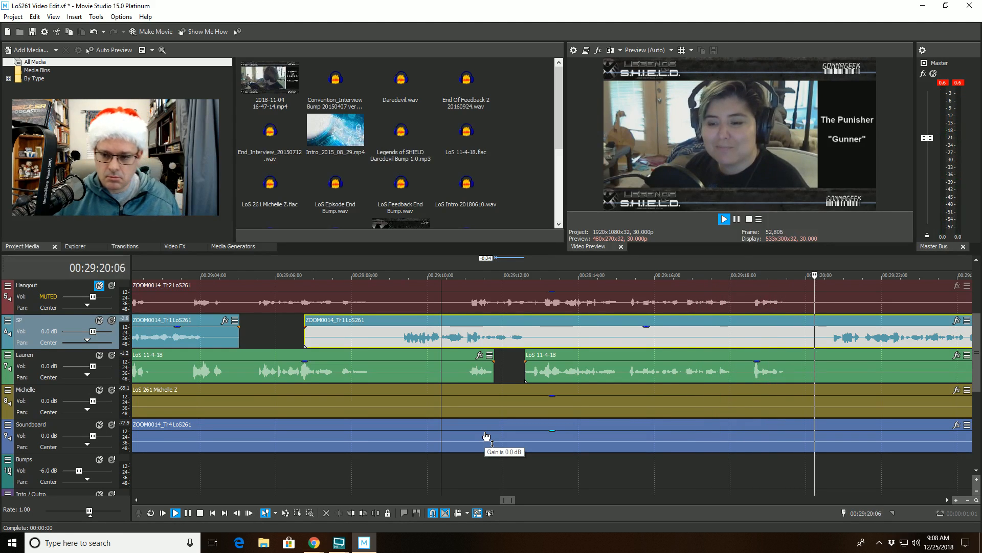
scroll(506, 351, down, 3)
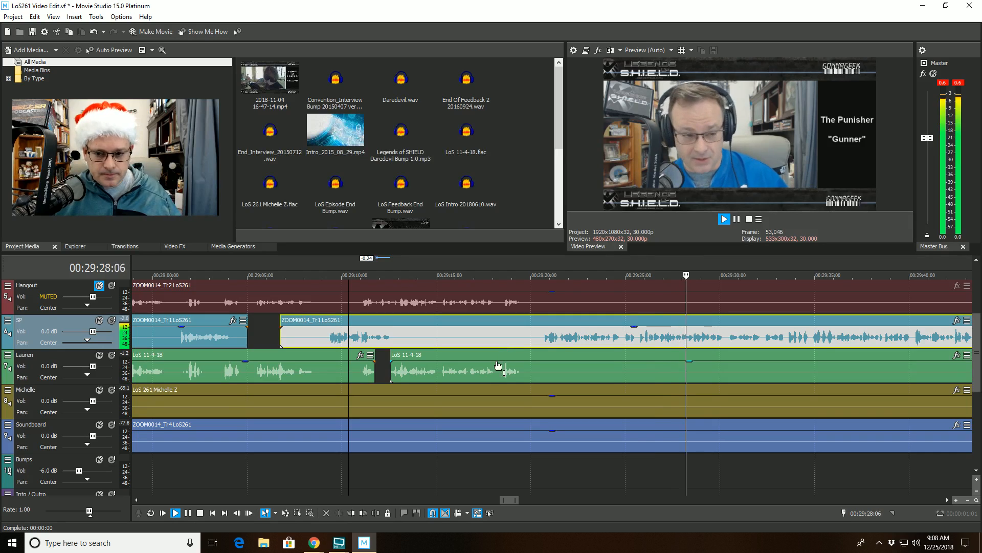
scroll(600, 389, down, 2)
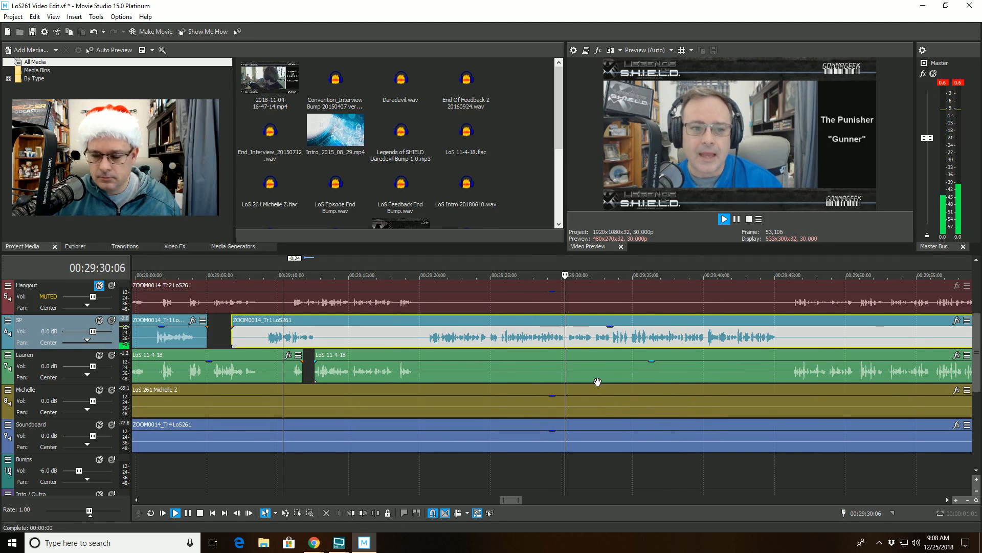
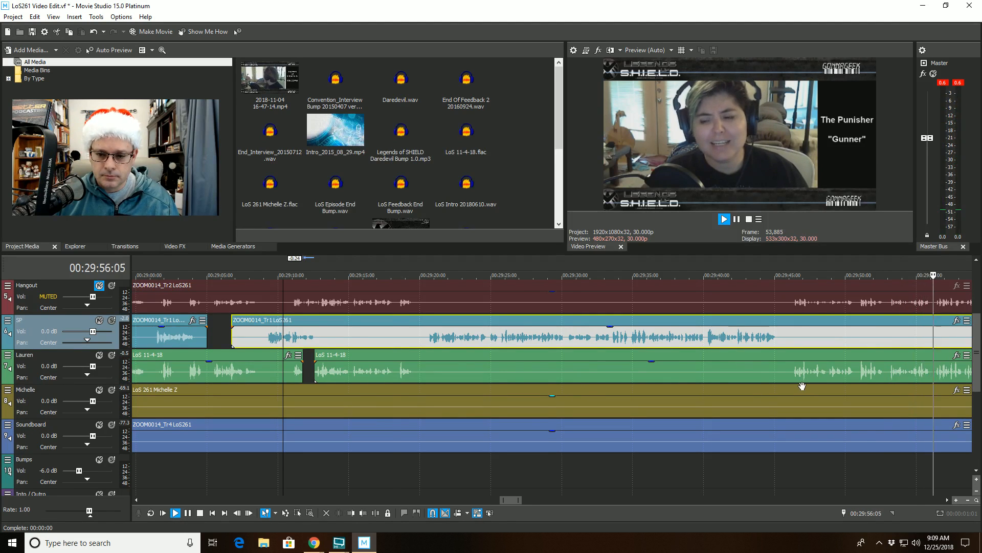
scroll(803, 386, down, 1)
key(alt+Tab)
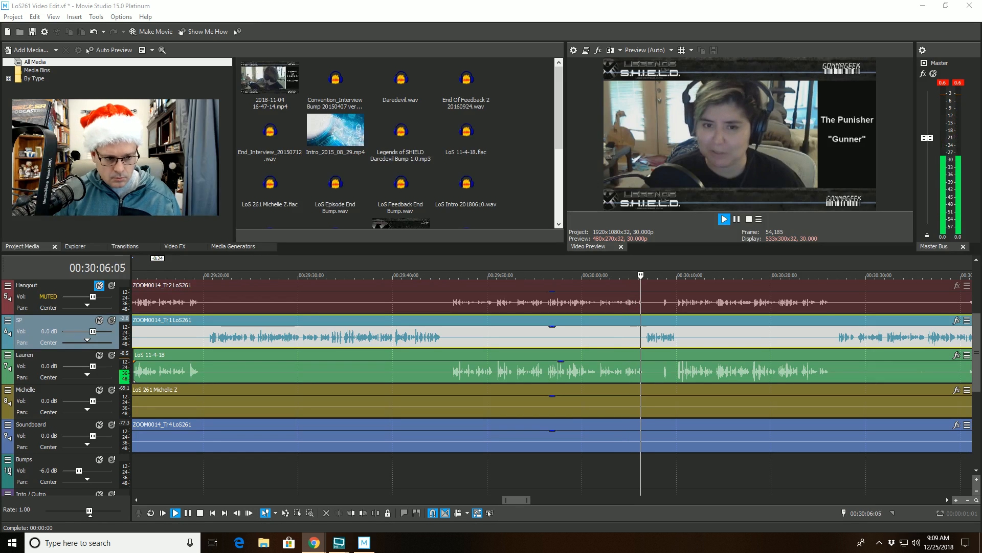
Step: Split only track 7 at 00:30:08:14 and trim the start of the piece after the split to 00:30:09:08
scroll(693, 316, up, 5)
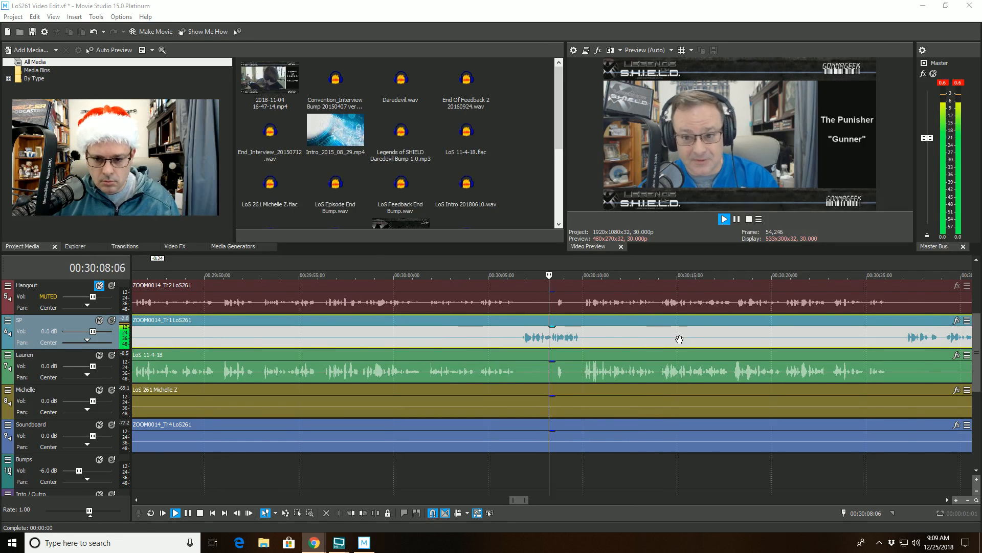
click(522, 372)
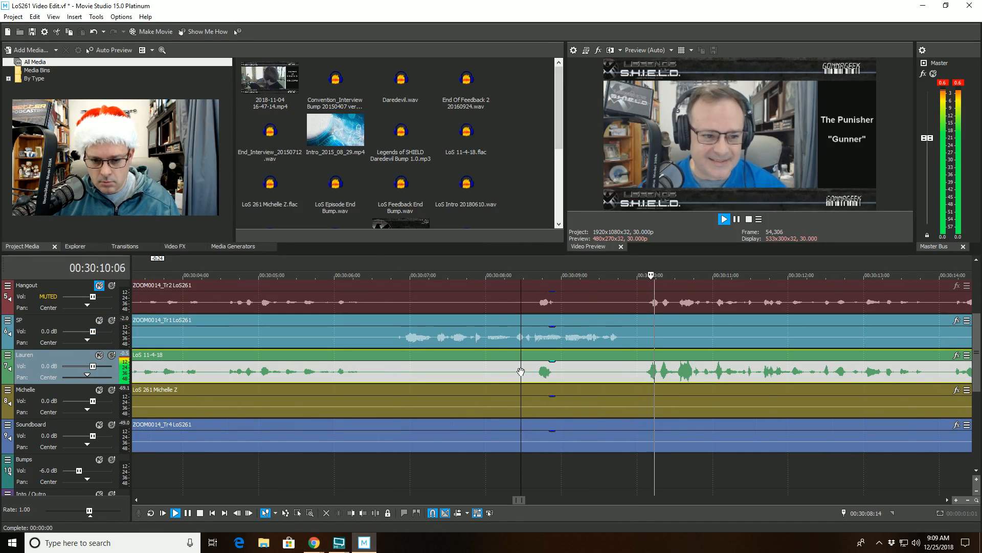
key(space)
key(s)
click(580, 368)
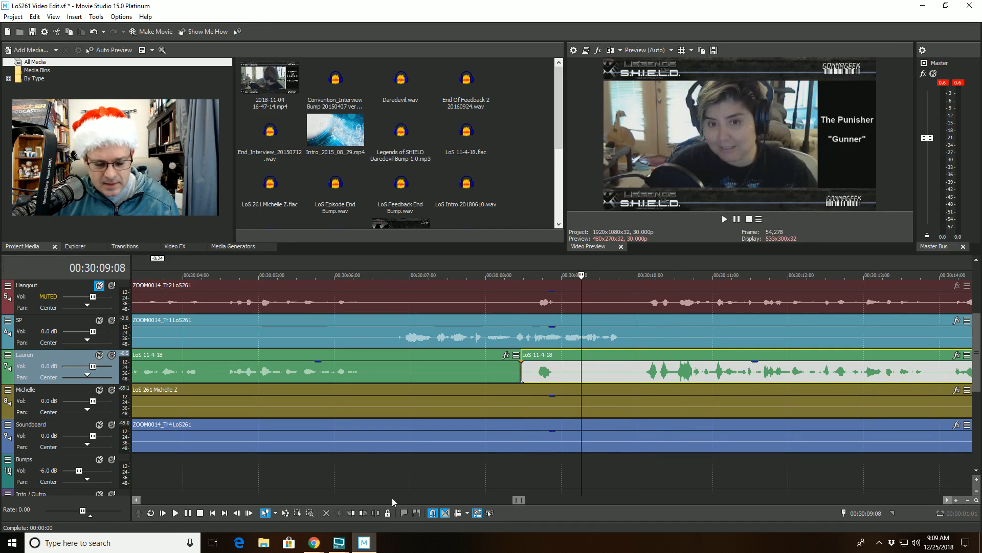
click(353, 514)
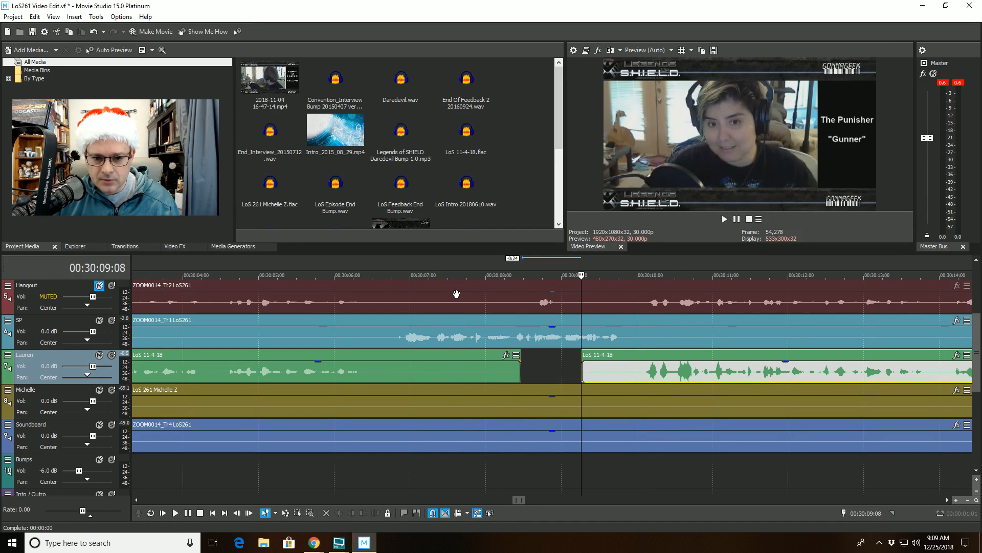
Step: Play back from 00:30:07:19 up to the start of the new track 7 gap, listening for remaining noise
click(456, 293)
key(space)
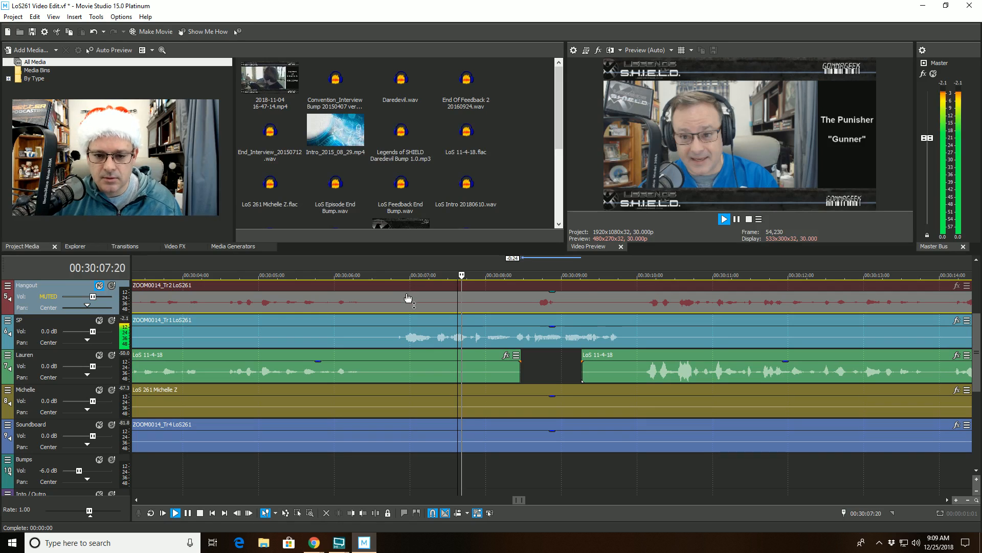
key(space)
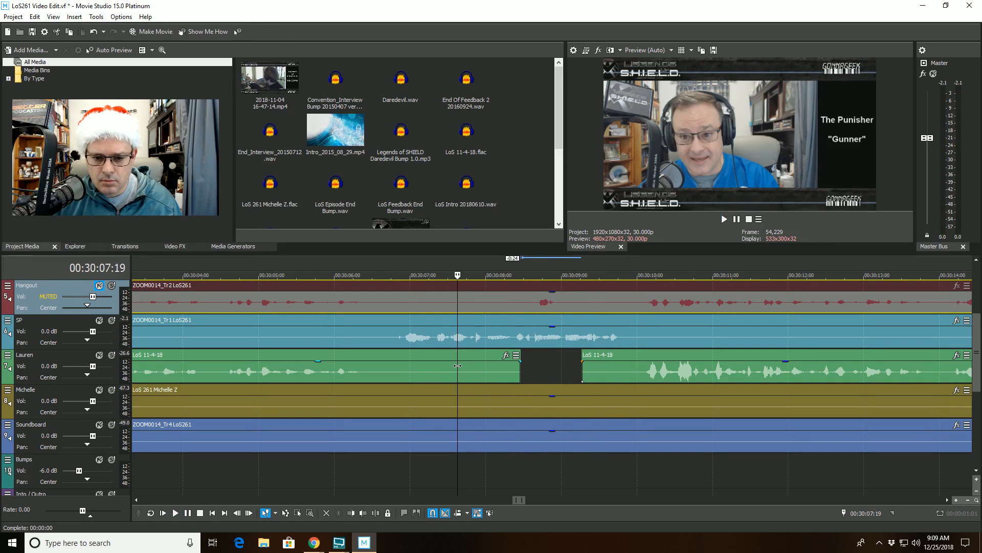
key(space)
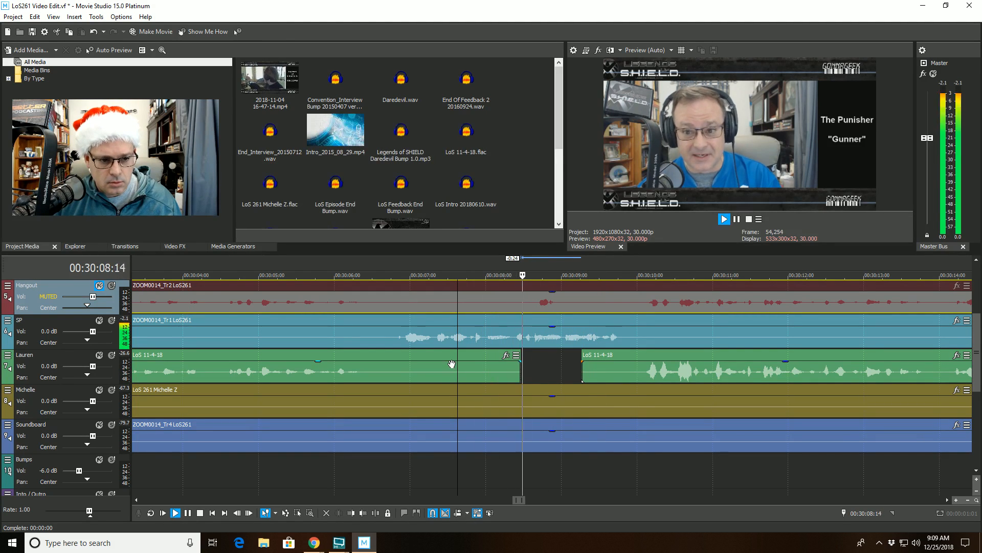
key(space)
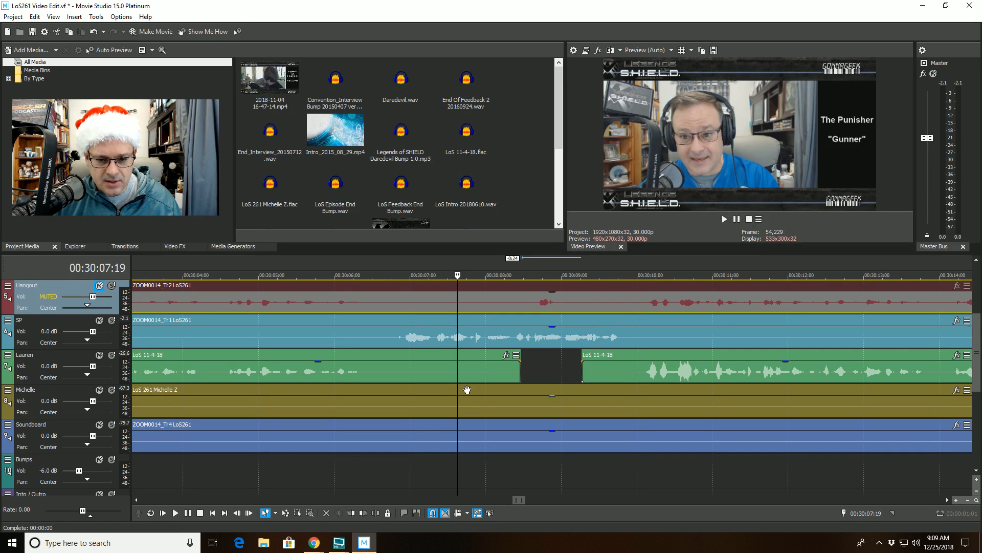
Step: Trim the end of the track 7 piece before the gap to 00:30:07:19 and place the cursor on track 6 at 00:30:05:15
click(457, 378)
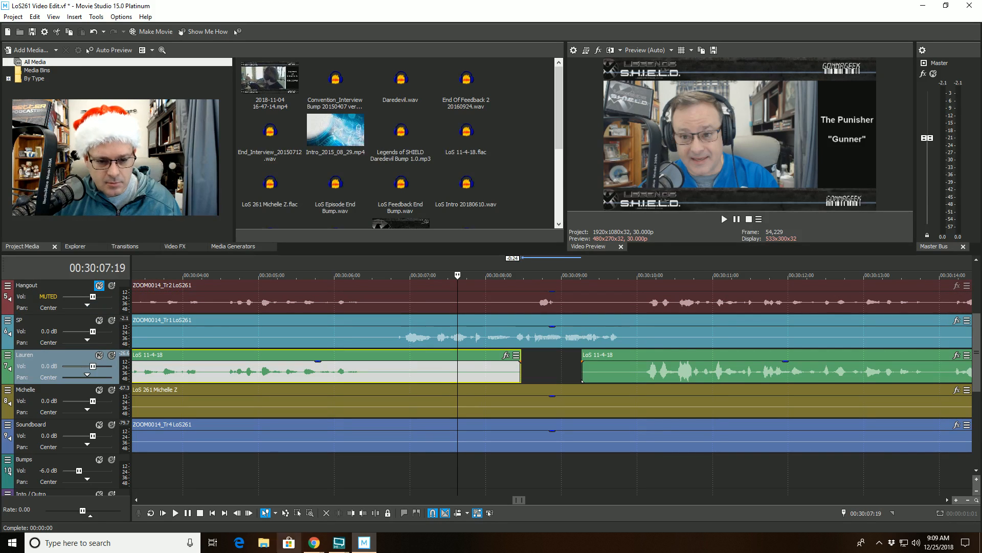
click(351, 513)
key(ctrl+z)
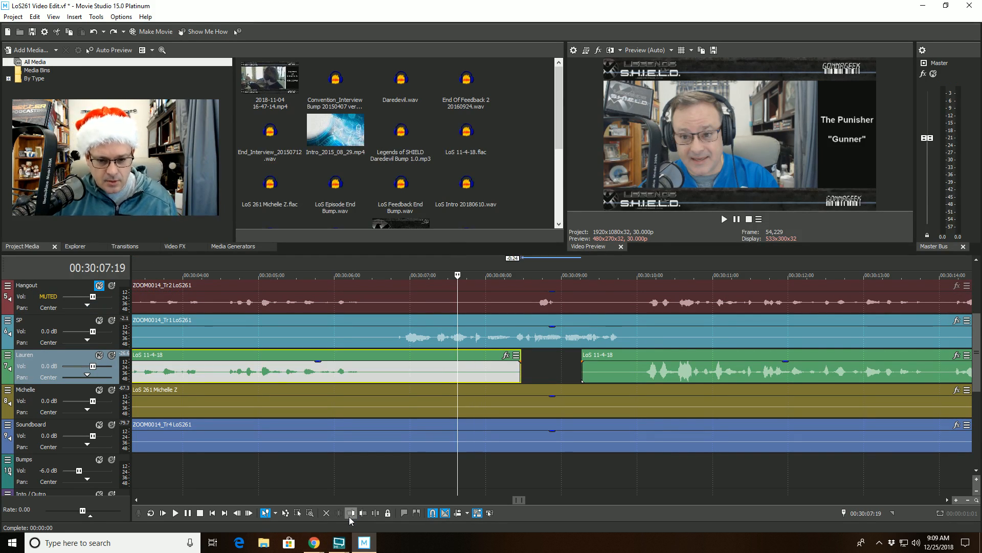
click(364, 513)
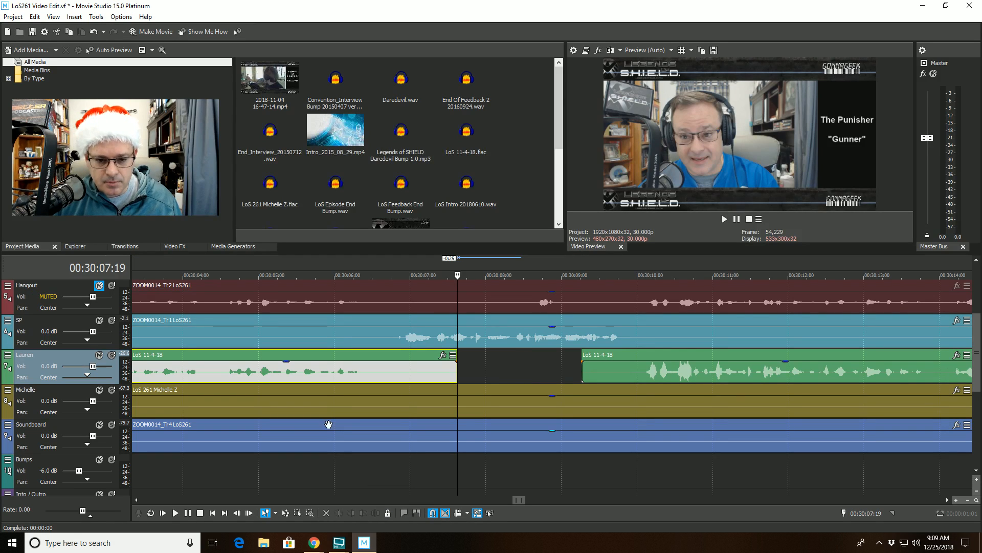
click(297, 319)
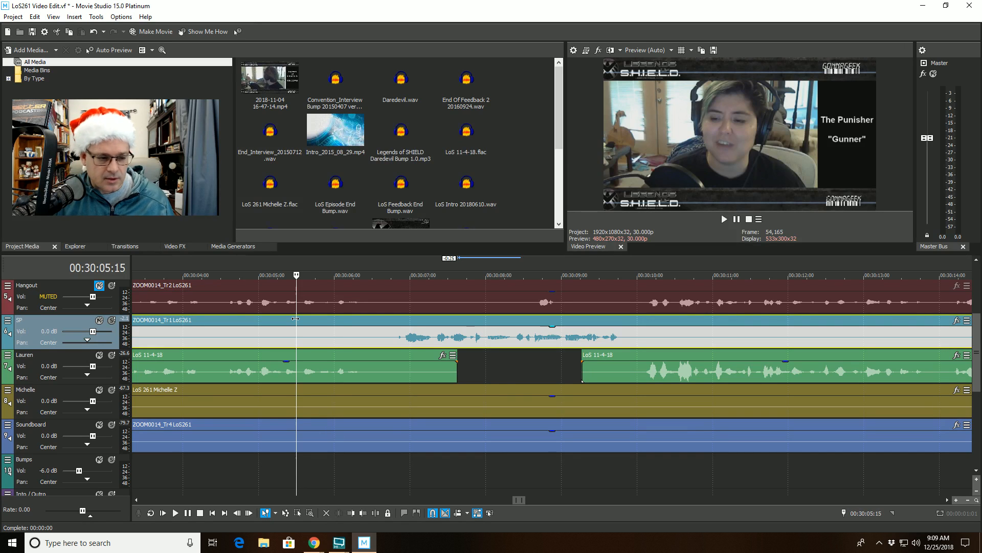
Step: Play back from 00:30:05:15 across the track 7 gap through about 00:31:00, checking the speakers' tracks for noise
key(space)
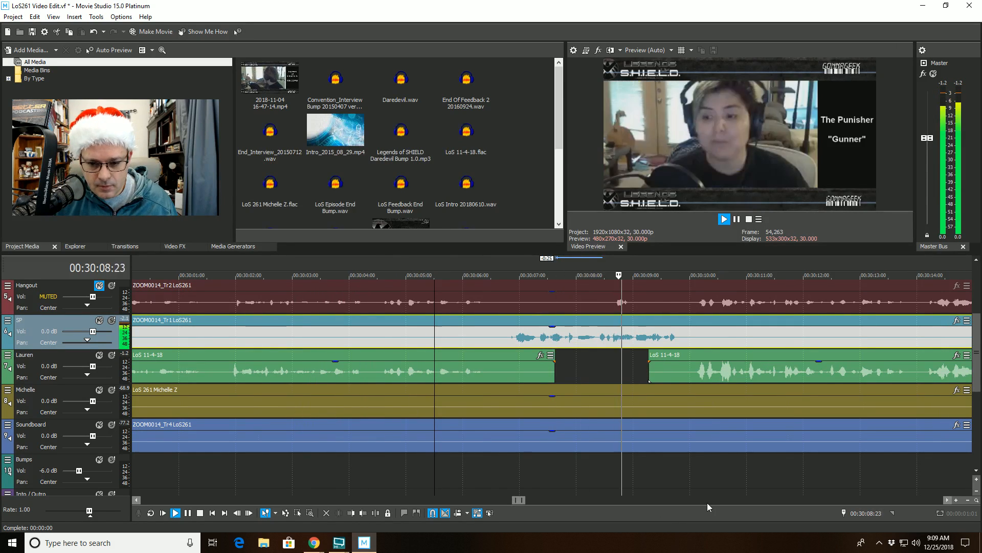
scroll(693, 484, up, 2)
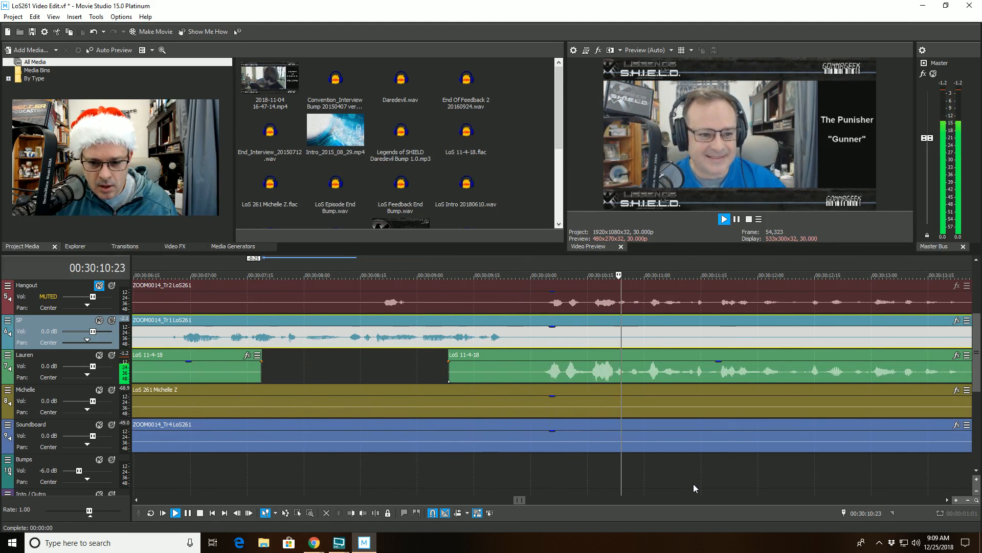
scroll(693, 484, down, 2)
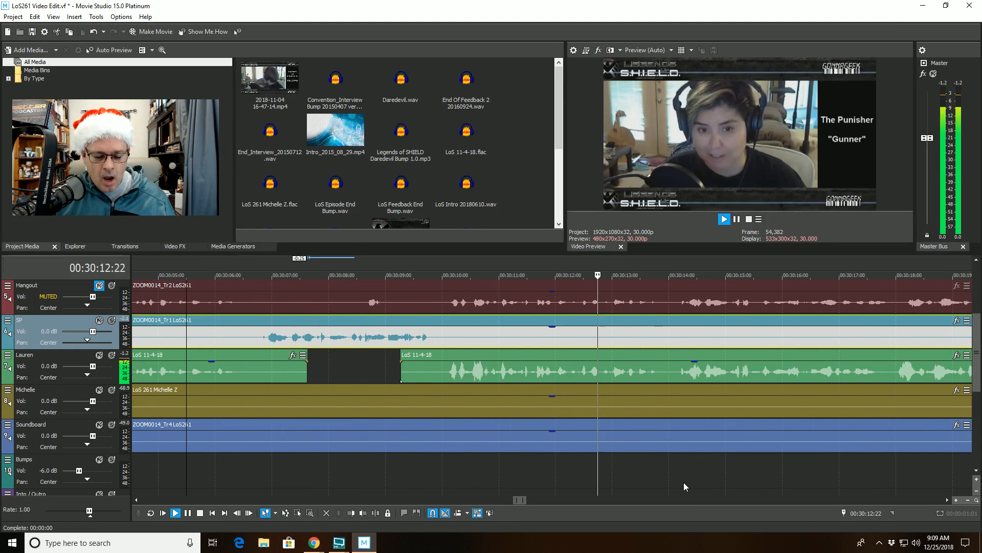
scroll(669, 477, down, 1)
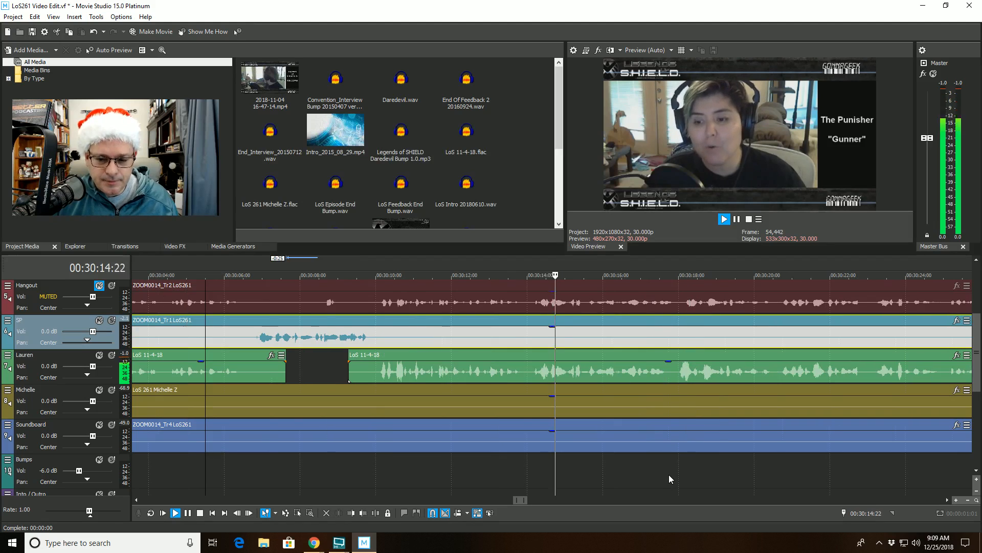
scroll(665, 473, down, 1)
scroll(658, 474, down, 1)
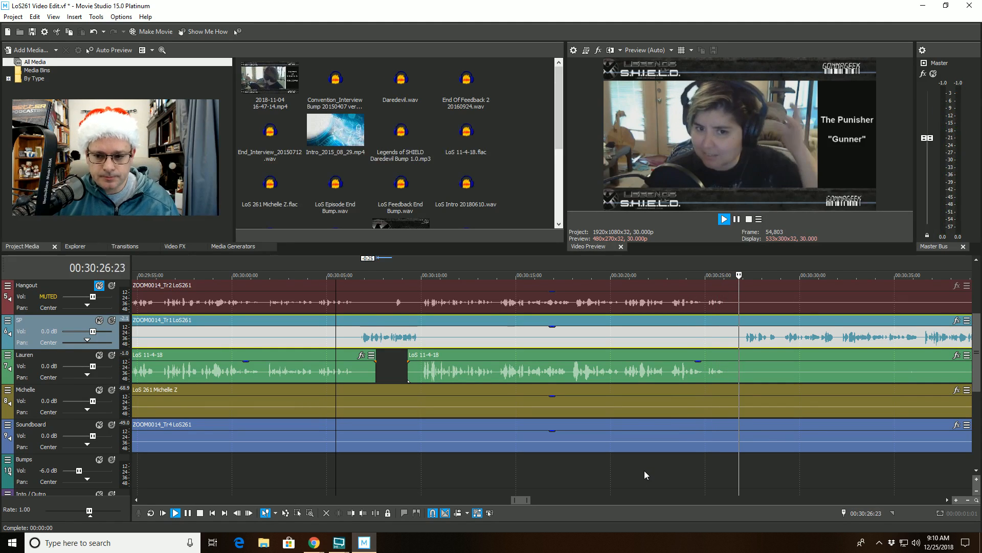
scroll(644, 466, down, 1)
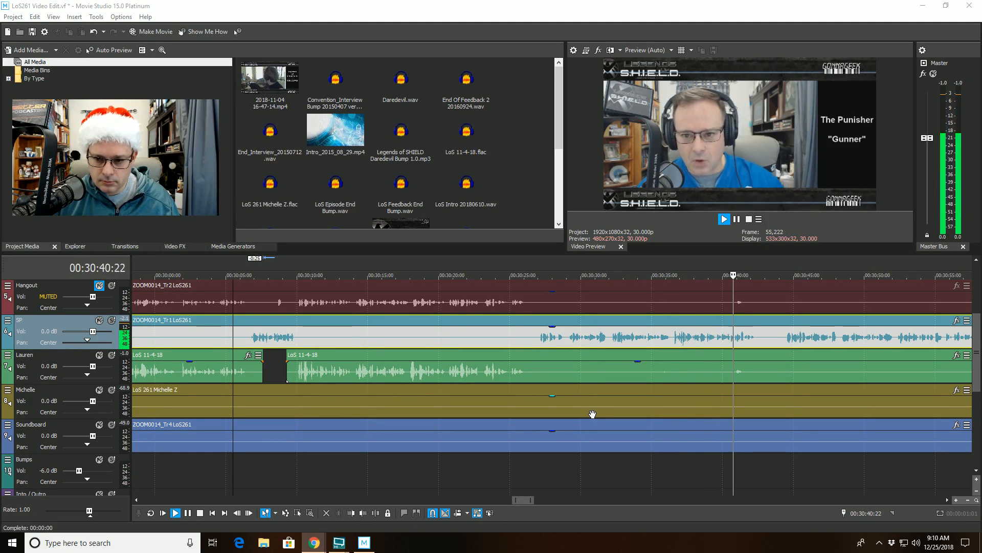
scroll(644, 387, down, 2)
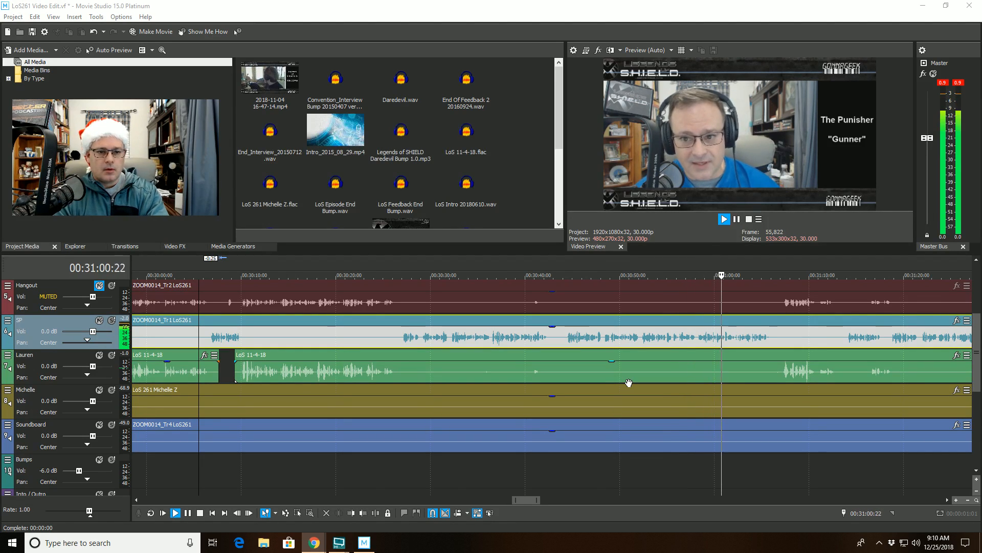
Step: Listen from 00:30:57:17 and split only track 7 at that point
click(691, 286)
key(space)
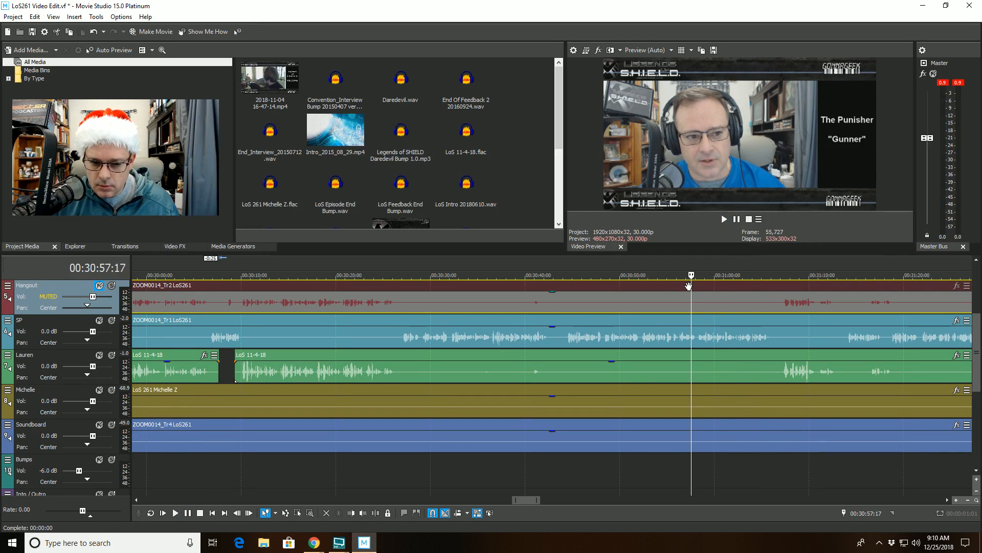
key(space)
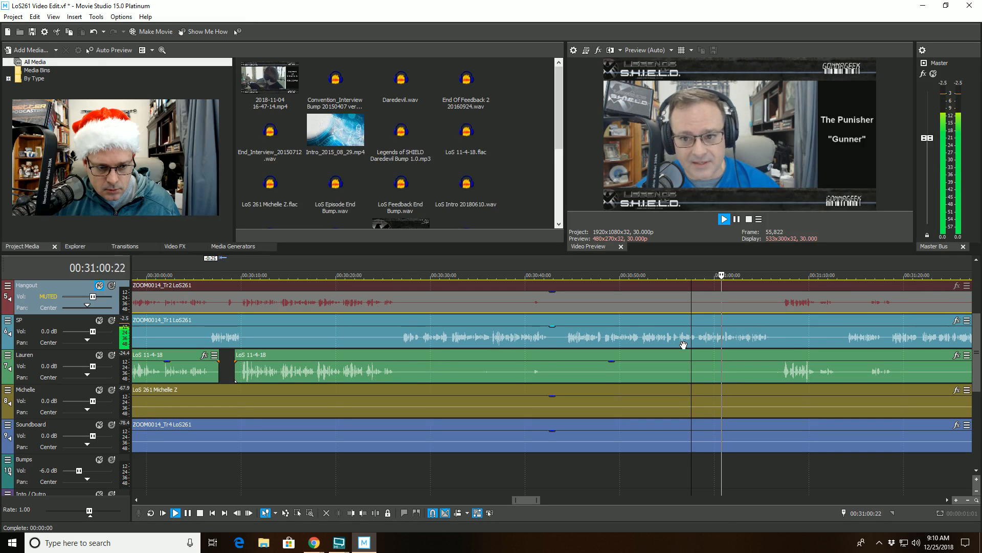
key(space)
click(693, 368)
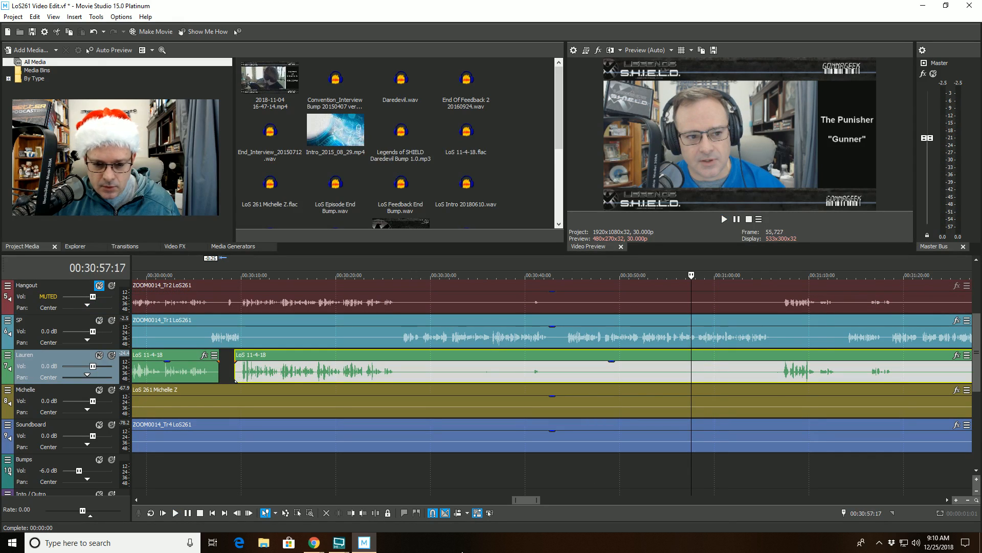
click(377, 512)
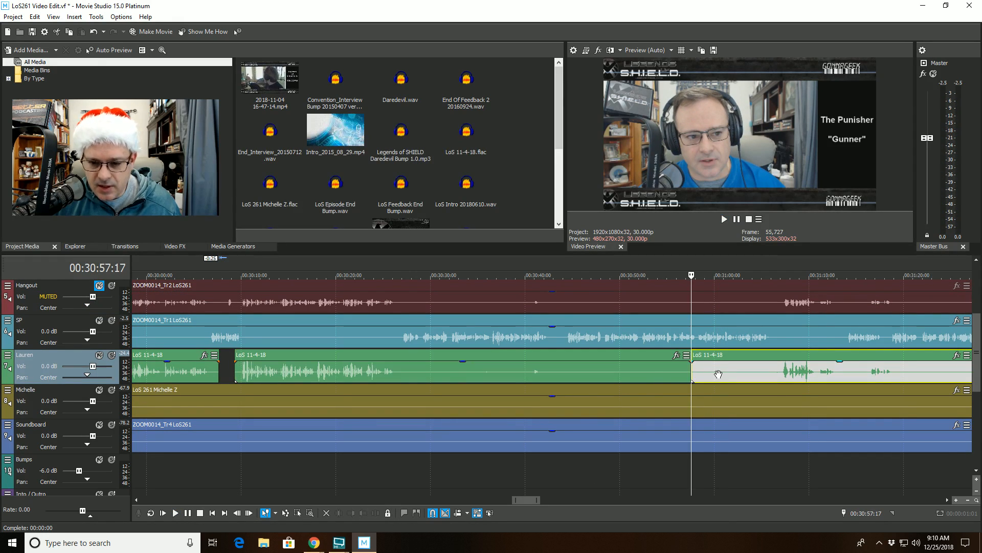
Step: Play across the new track 7 split and trim the start of the following piece first to 00:31:02:04, and on to 00:31:07:06
scroll(716, 374, up, 2)
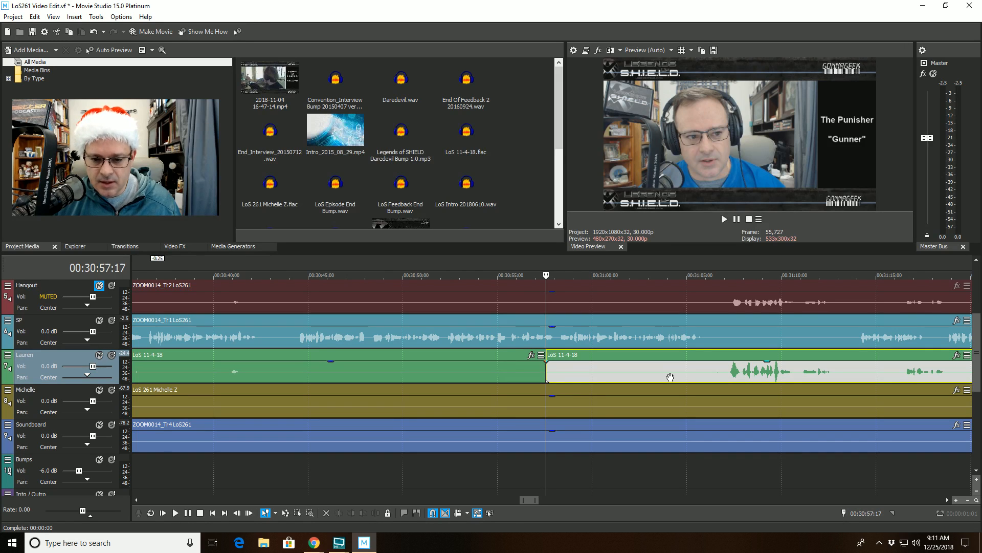
scroll(671, 377, down, 1)
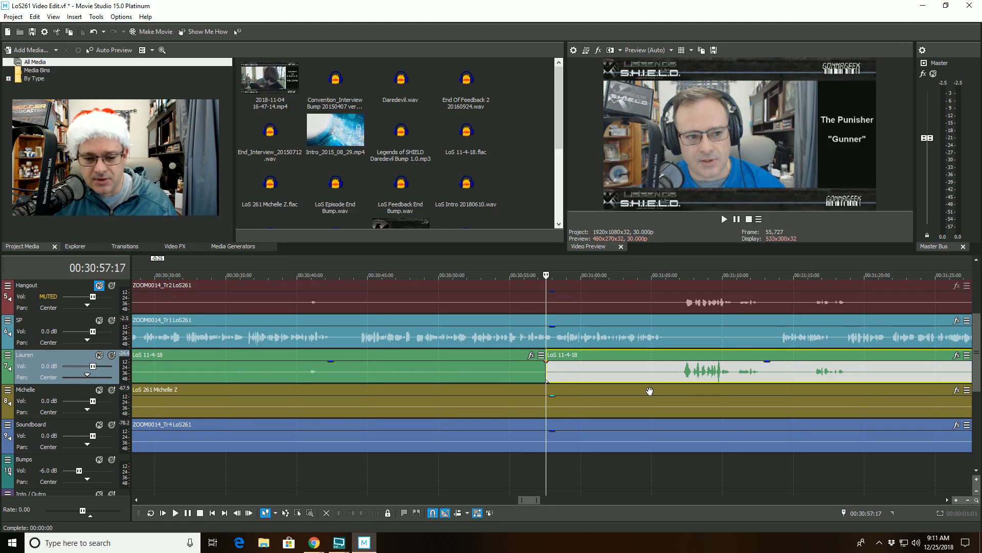
click(480, 287)
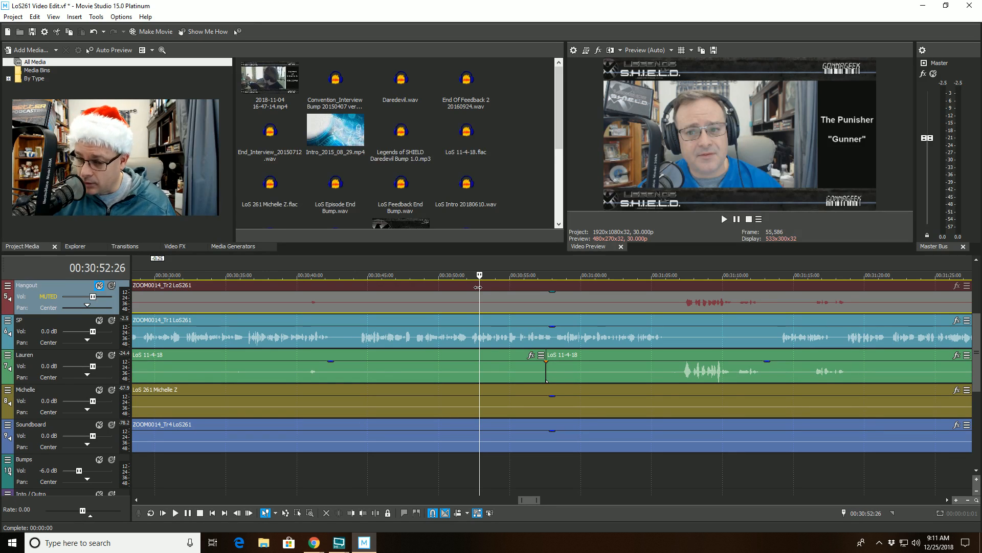
key(space)
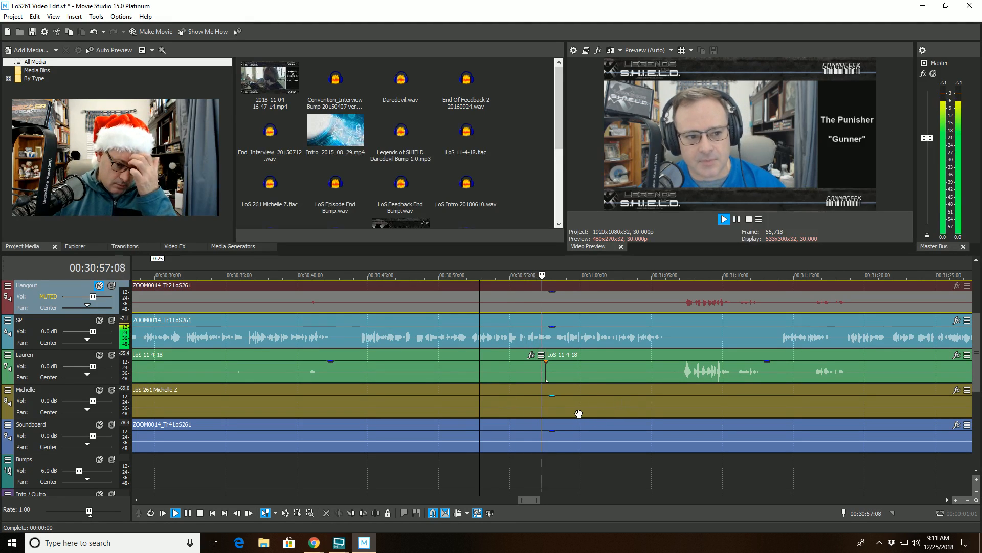
click(607, 353)
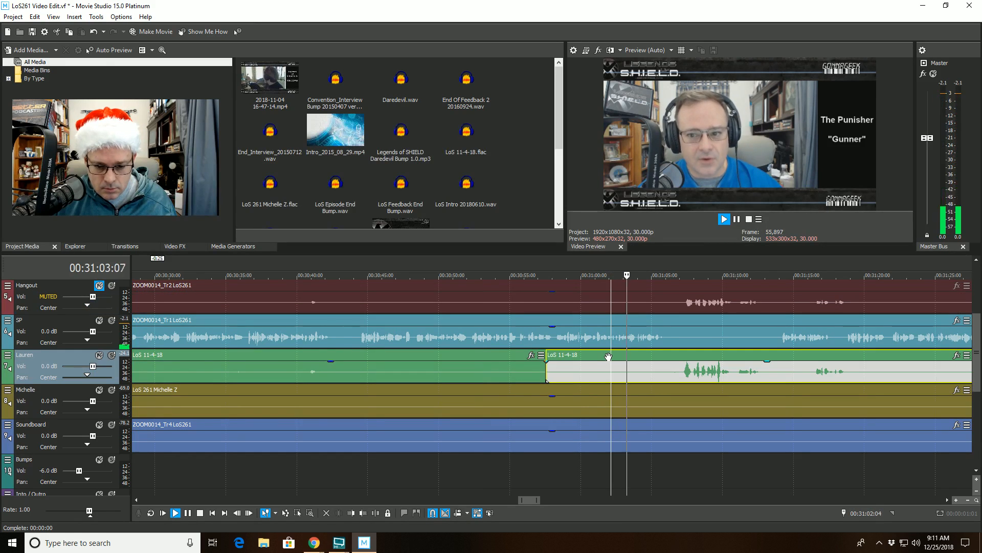
key(space)
click(352, 513)
key(space)
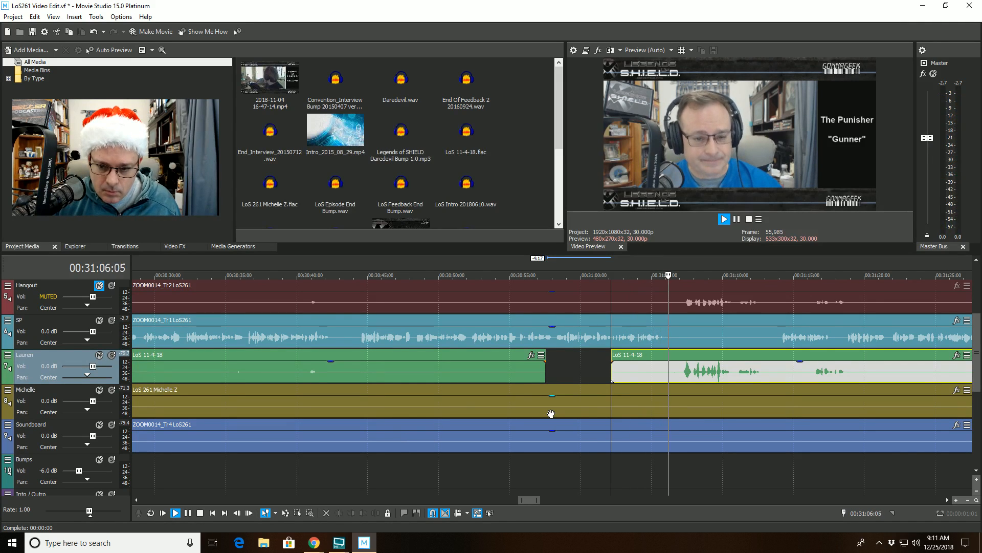
click(683, 355)
key(space)
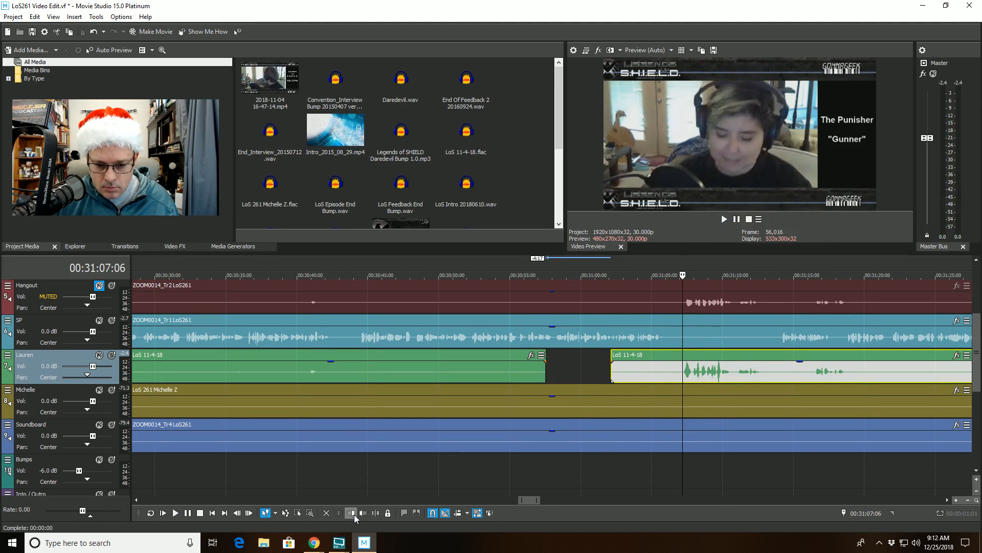
click(352, 514)
Step: Play back from 00:31:04:09 across the end of the new track 7 gap through about 00:31:11
click(642, 319)
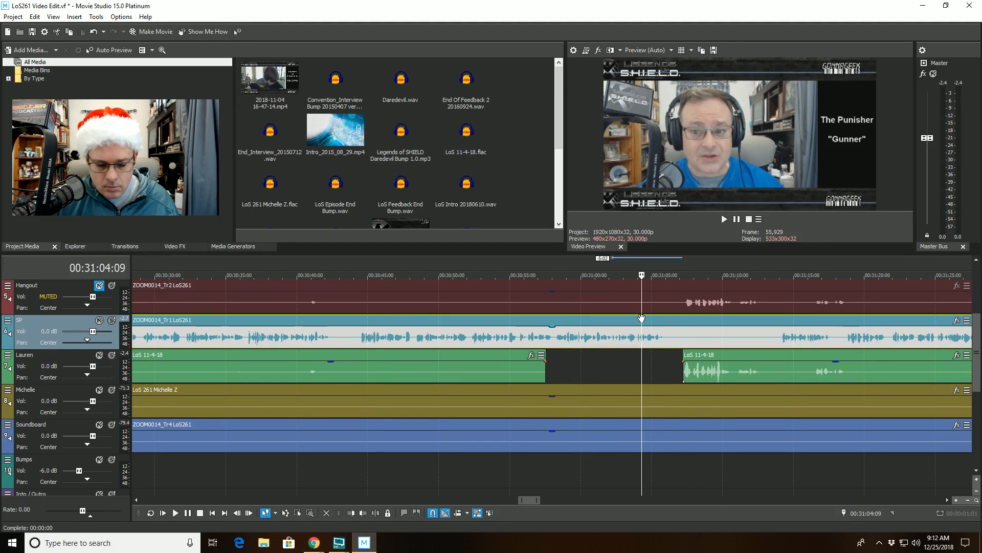
key(space)
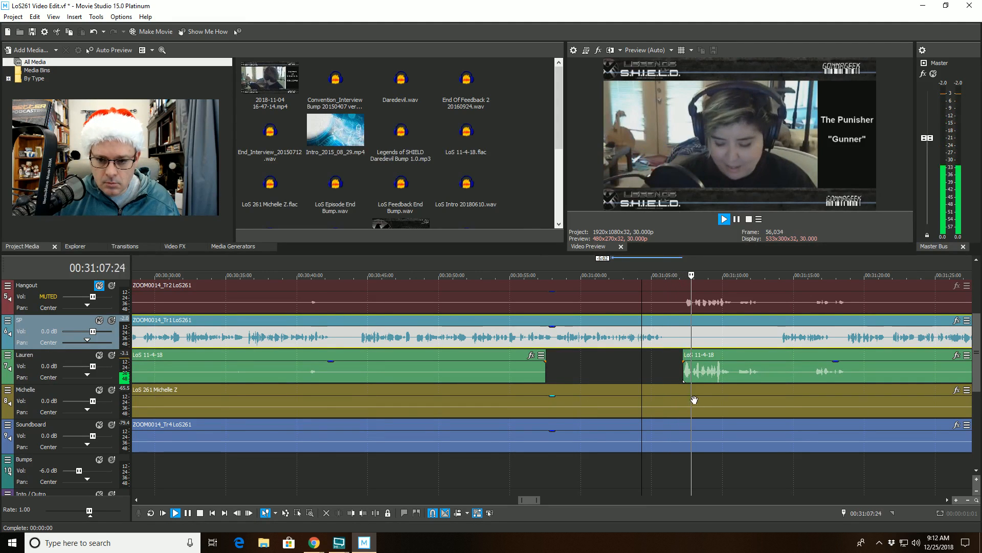
scroll(686, 387, up, 3)
scroll(686, 387, down, 3)
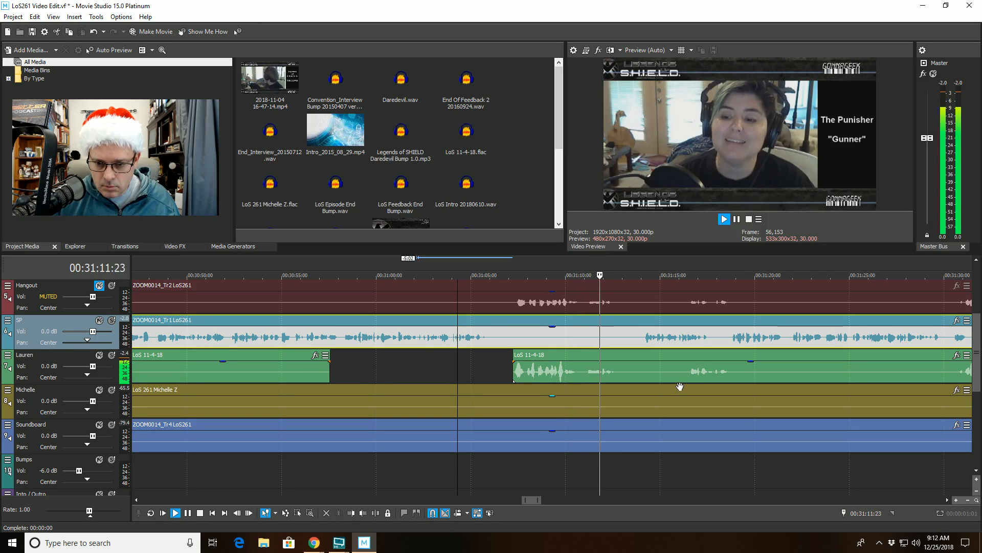
key(space)
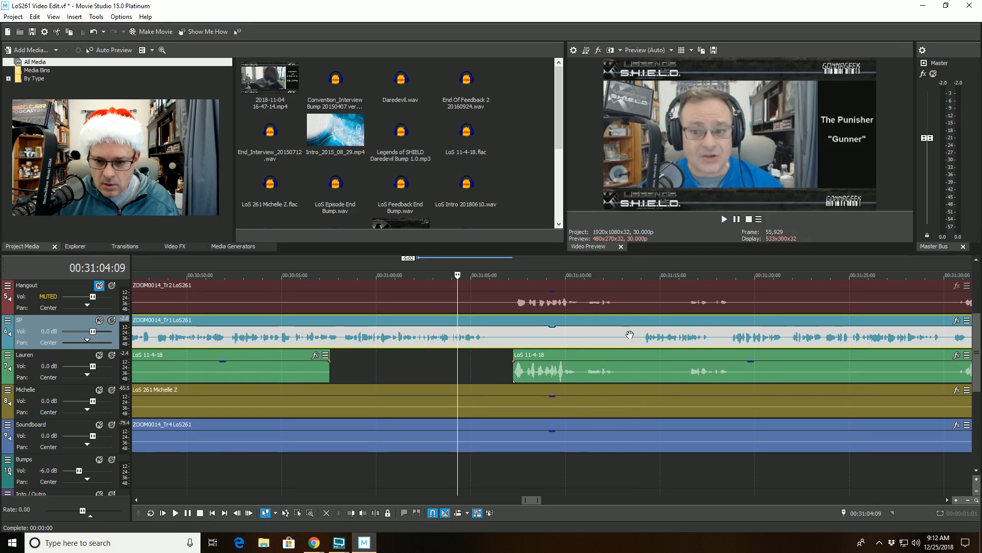
Step: Place the cursor at 00:31:13:12 and trim the start of the last Soundboard piece on track 9 to it
click(630, 335)
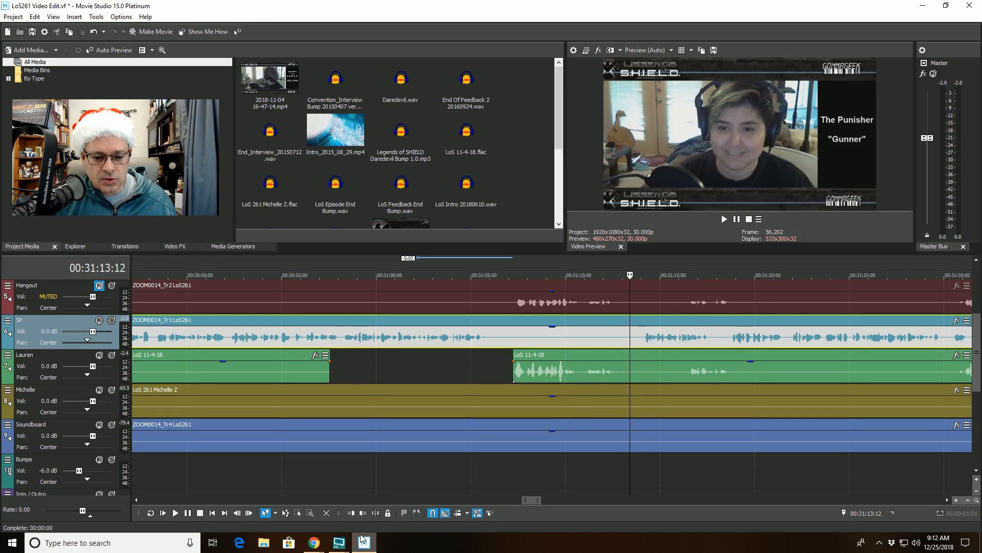
key(alt+Tab)
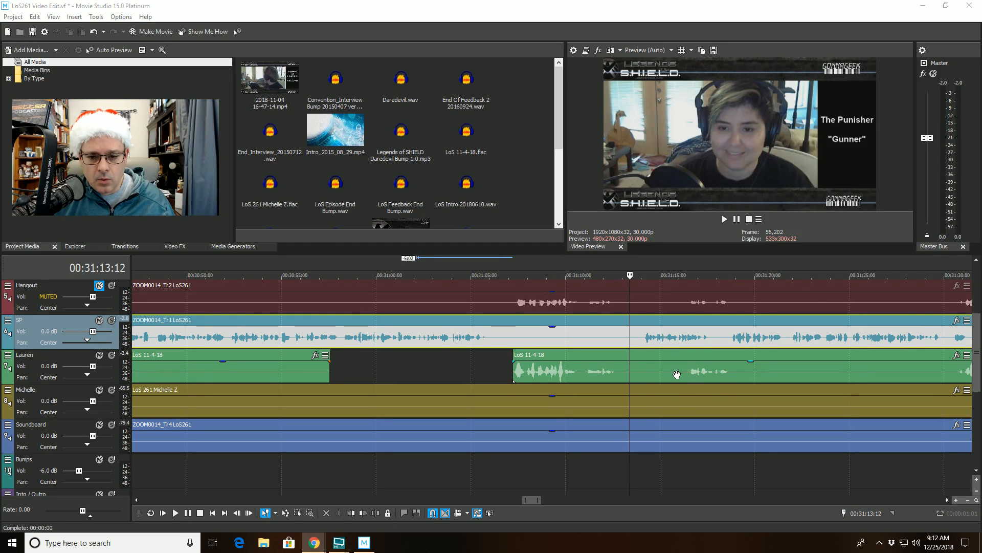
scroll(676, 374, down, 8)
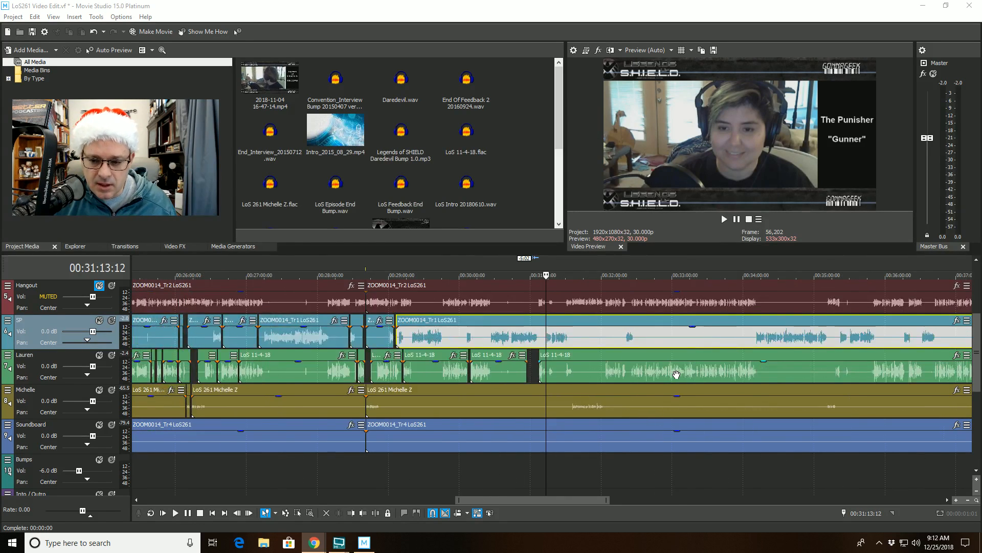
scroll(677, 375, down, 3)
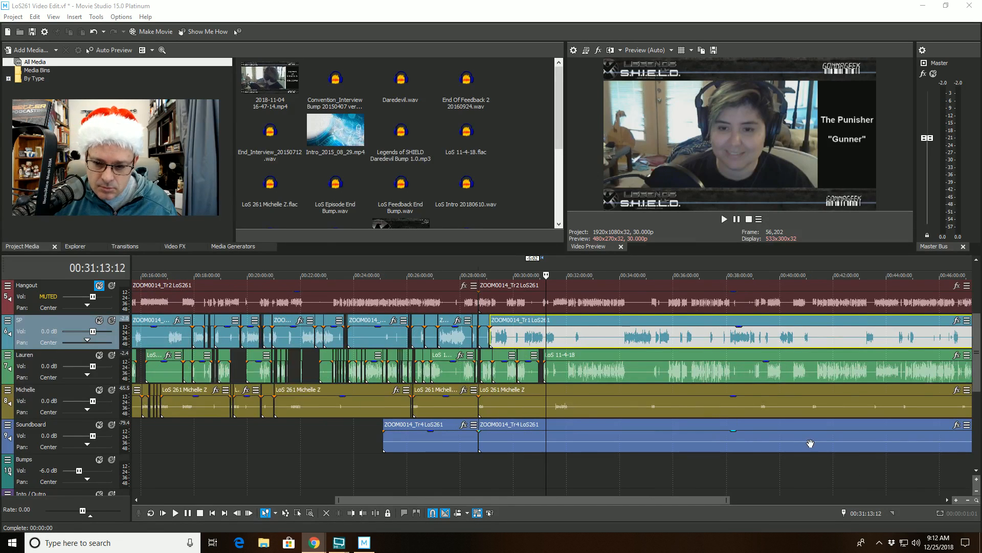
scroll(547, 422, up, 6)
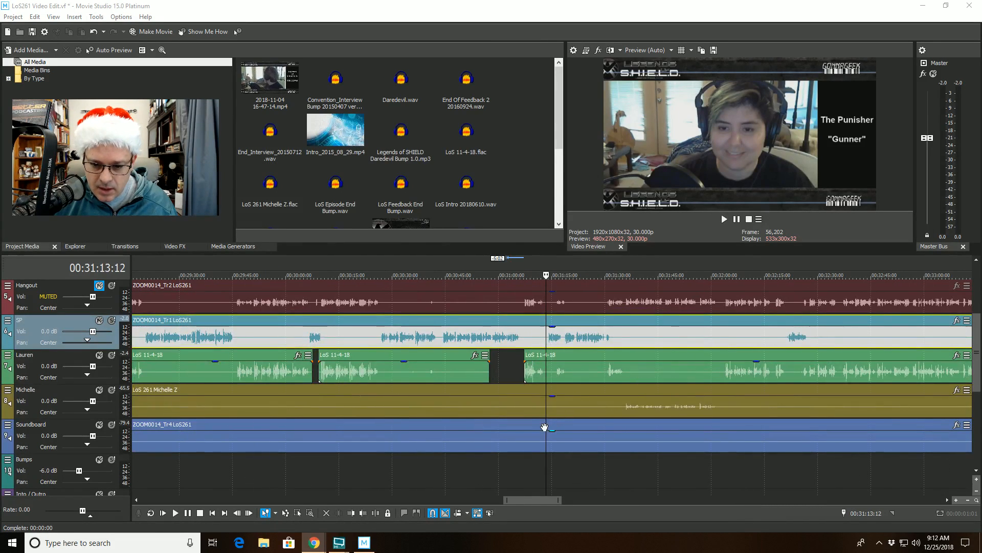
click(547, 425)
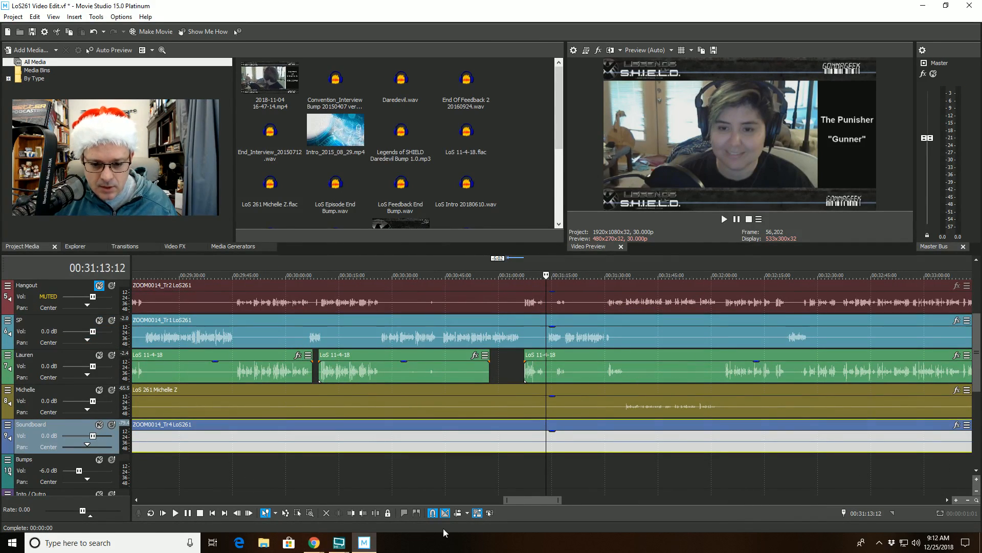
click(353, 514)
Step: Delete the remaining Soundboard piece before the gap on track 9 and save the project
scroll(394, 476, down, 5)
click(412, 438)
click(411, 438)
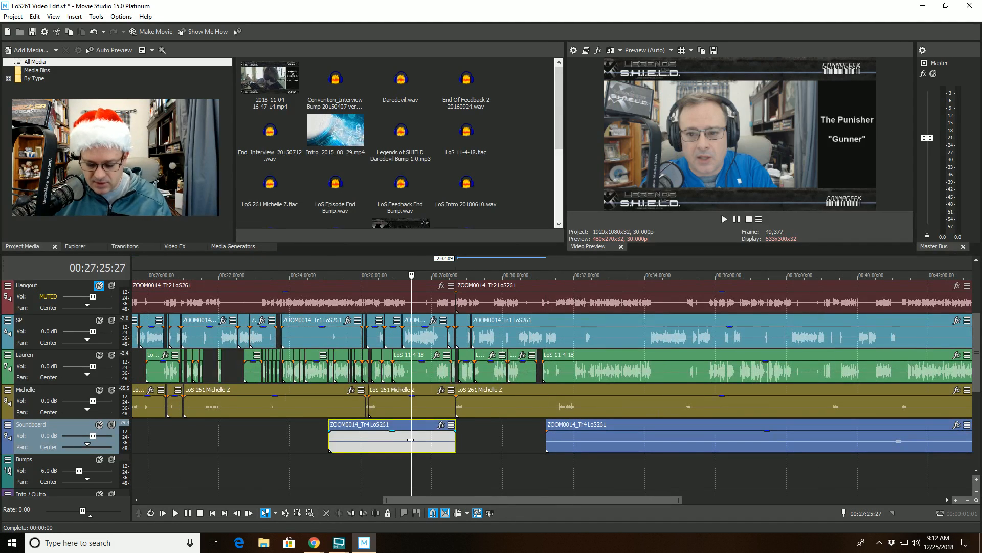
key(Delete)
scroll(481, 462, up, 2)
click(12, 16)
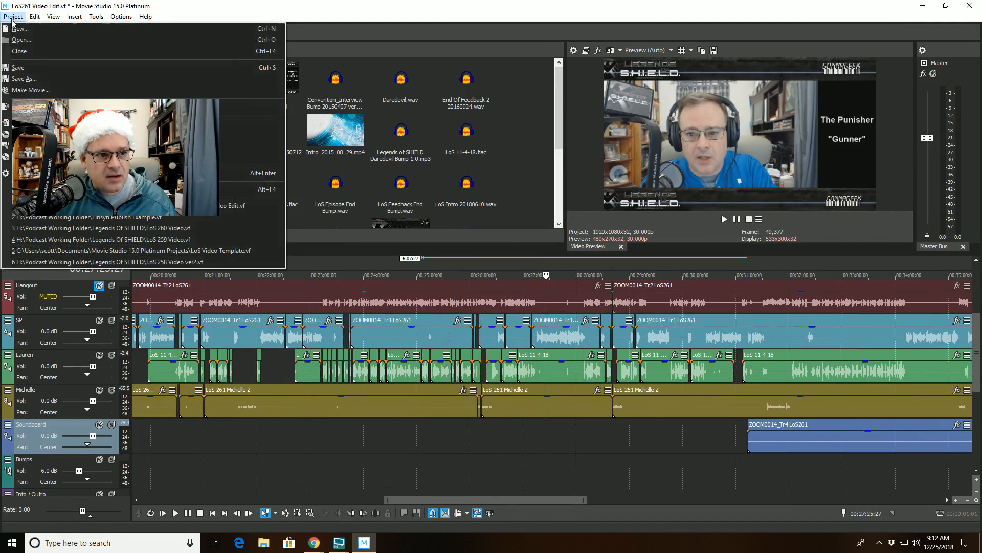
click(31, 67)
scroll(727, 452, down, 6)
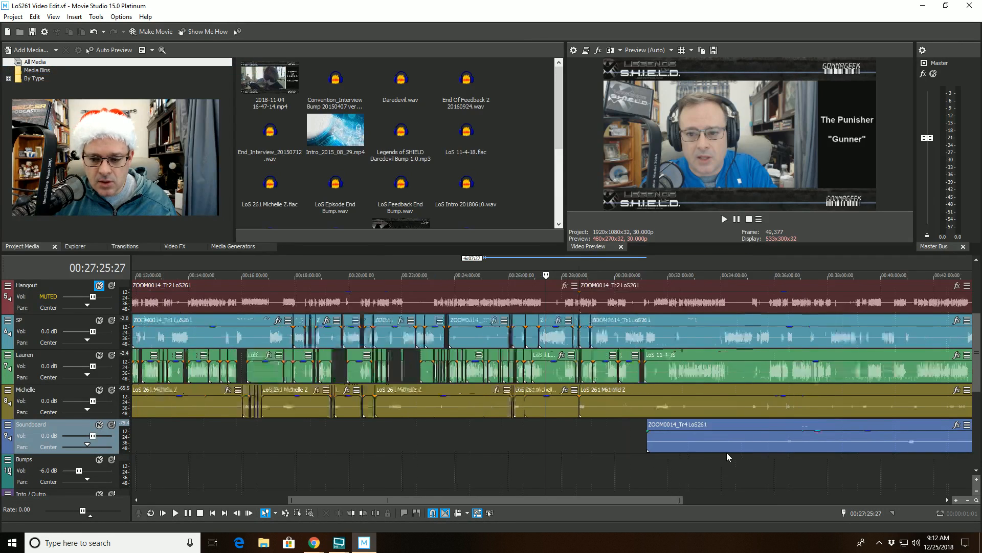
click(664, 462)
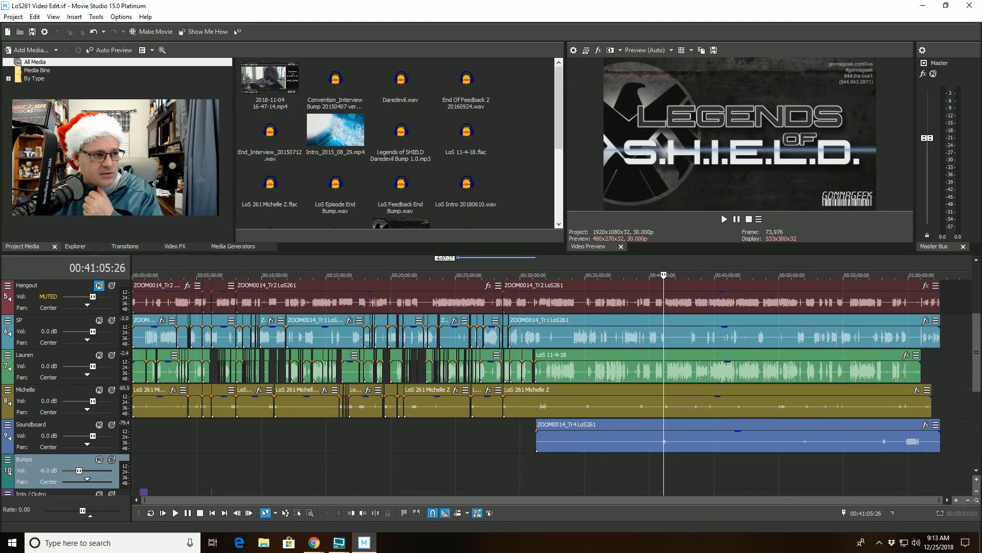
key(alt+Tab)
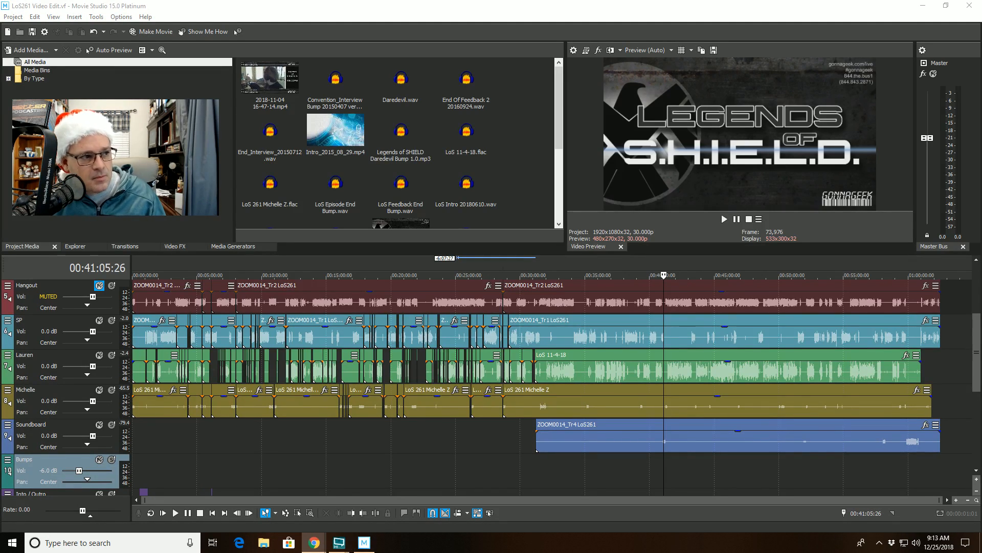